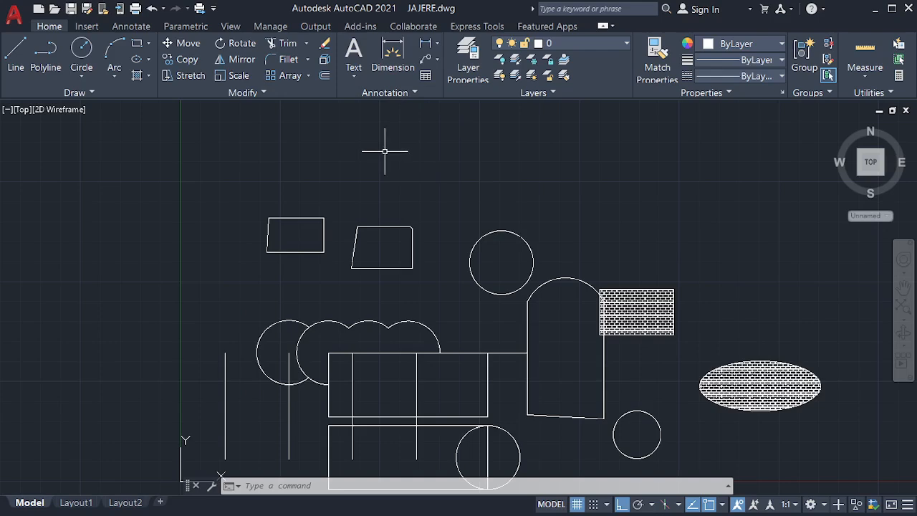
Step: Browse the text-type and dimension-type dropdowns without choosing anything
left_click(350, 77)
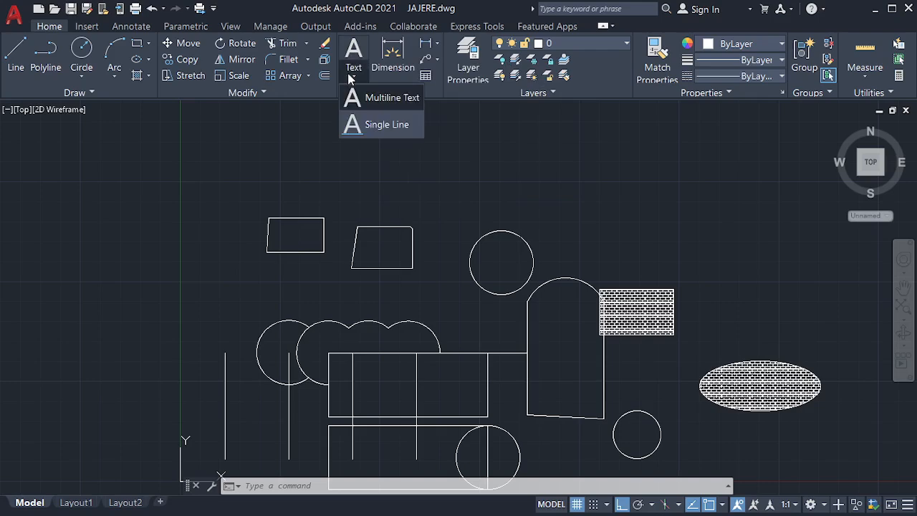
left_click(320, 144)
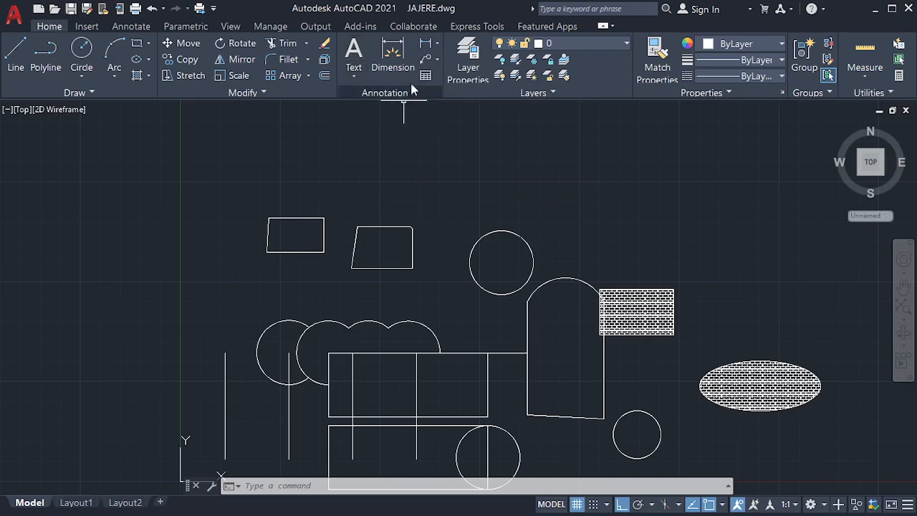
left_click(436, 45)
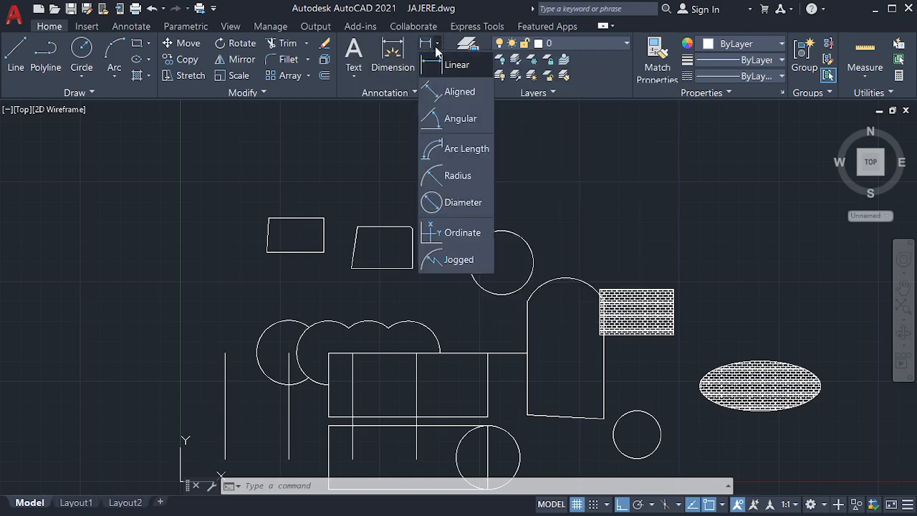
left_click(383, 120)
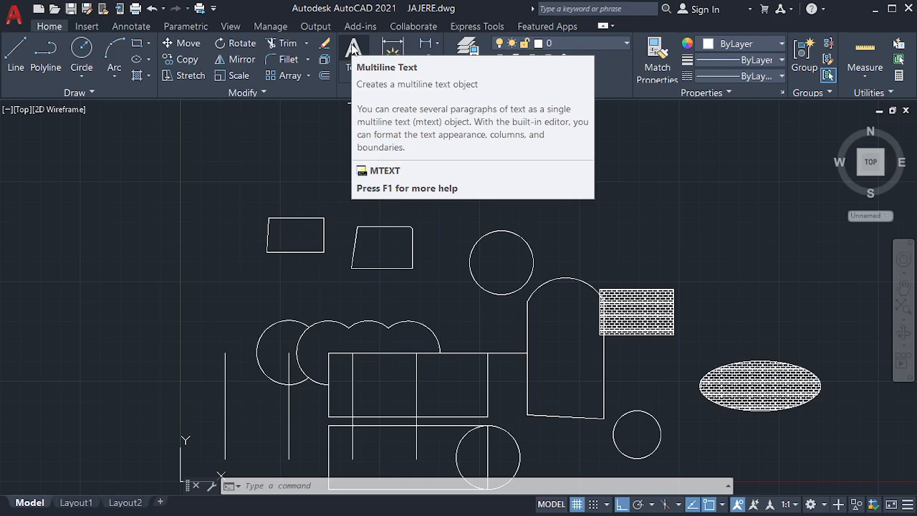
Step: Start a multiline text box spanning two corners inside the arched trapezoid
left_click(352, 47)
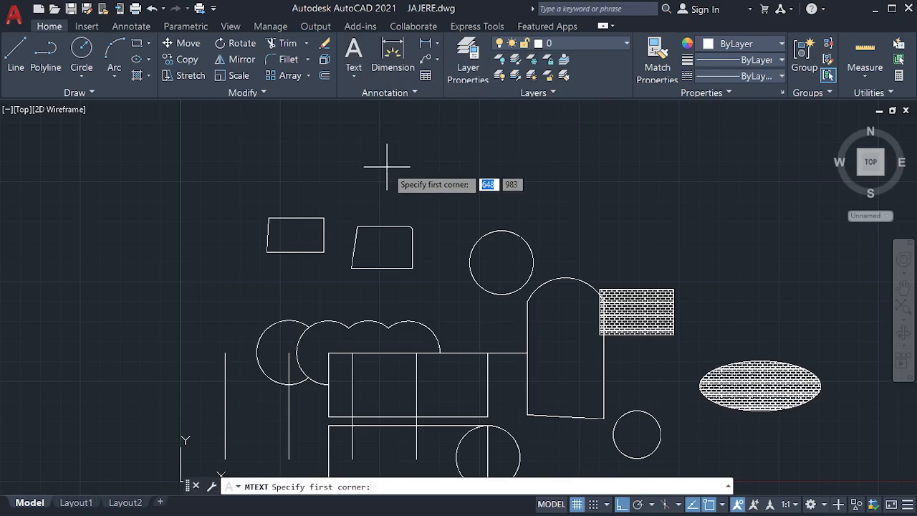
scroll(358, 237, "up", 8)
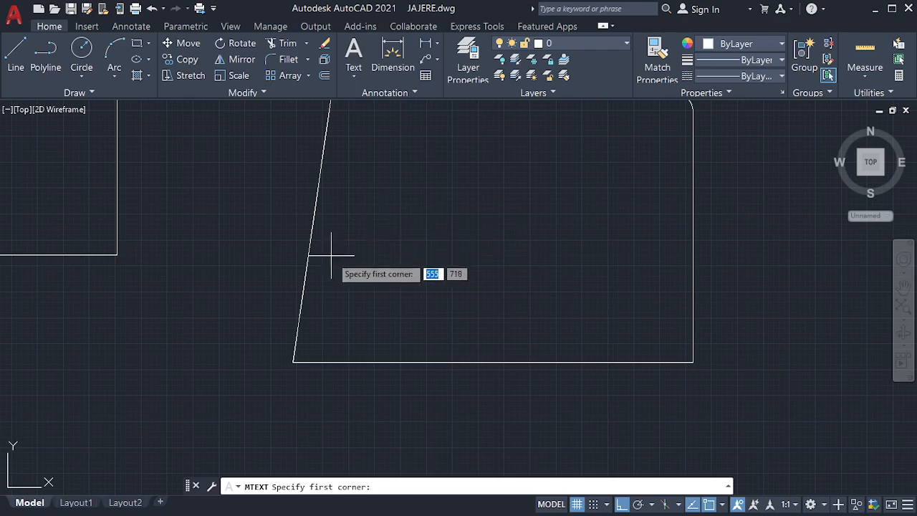
scroll(338, 265, "up", 3)
scroll(338, 266, "down", 3)
left_click(342, 274)
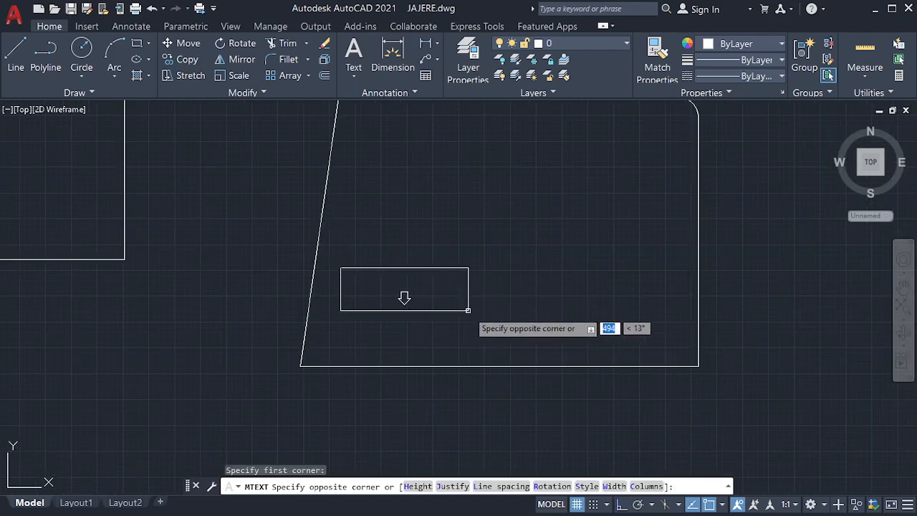
left_click(468, 310)
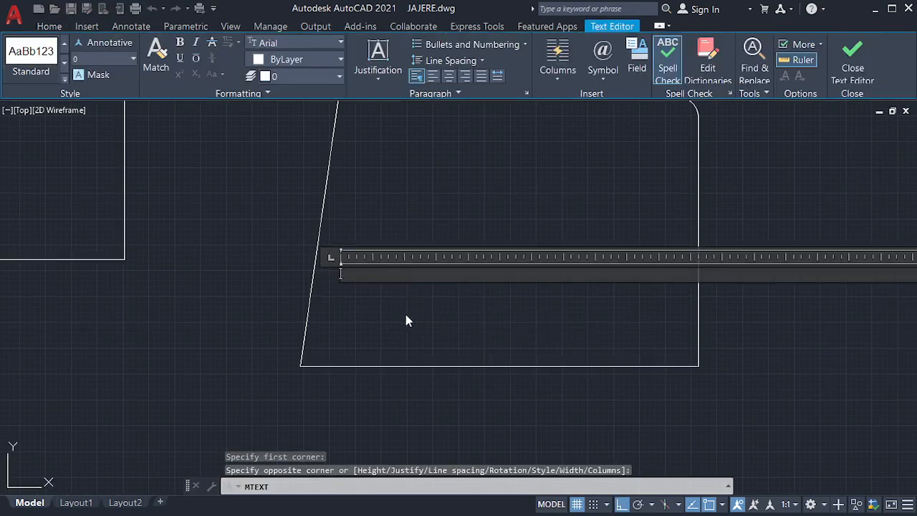
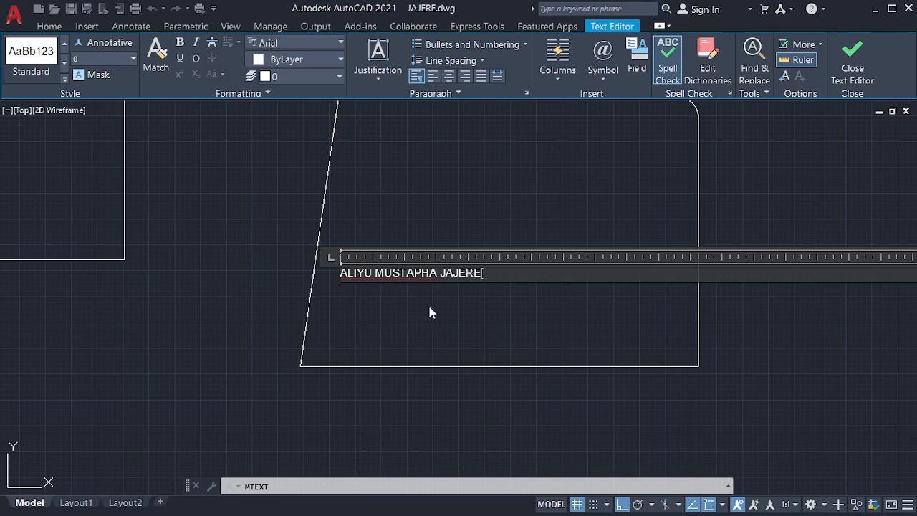
Step: Enter the person's full name in the text box and exit the editor
key("Escape")
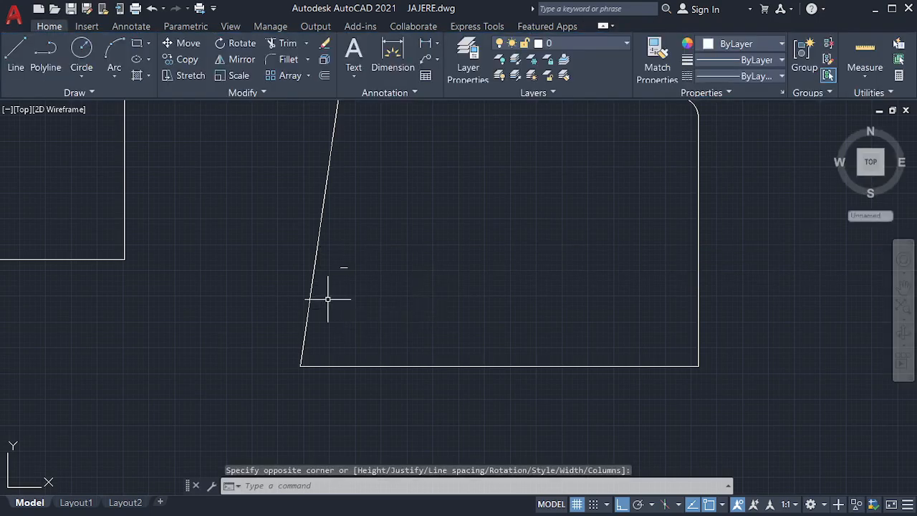
scroll(327, 296, "up", 2)
scroll(355, 271, "down", 3)
scroll(470, 217, "up", 2)
scroll(394, 236, "down", 3)
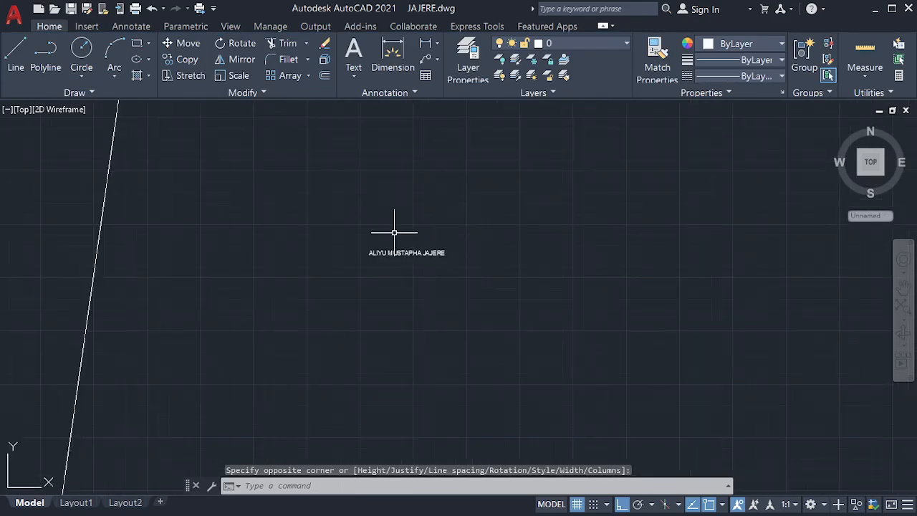
scroll(401, 244, "up", 1)
scroll(358, 221, "up", 1)
scroll(366, 200, "down", 1)
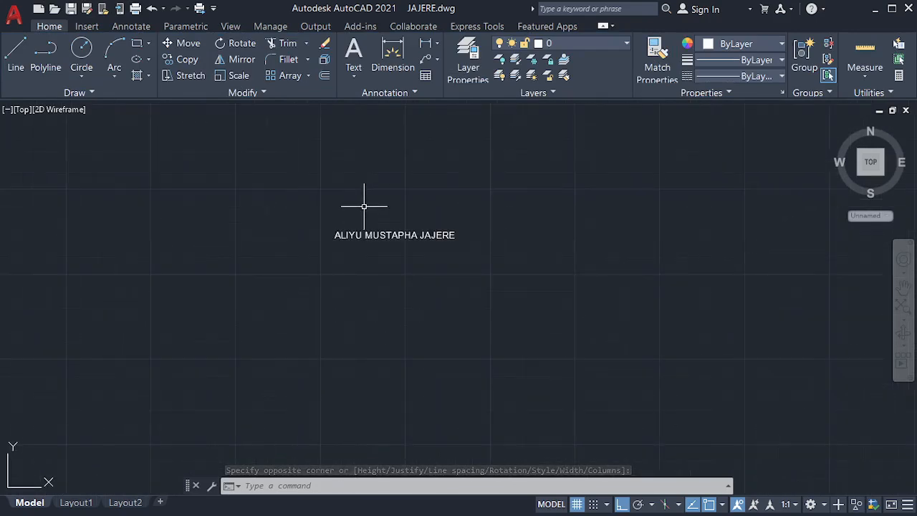
scroll(370, 236, "up", 2)
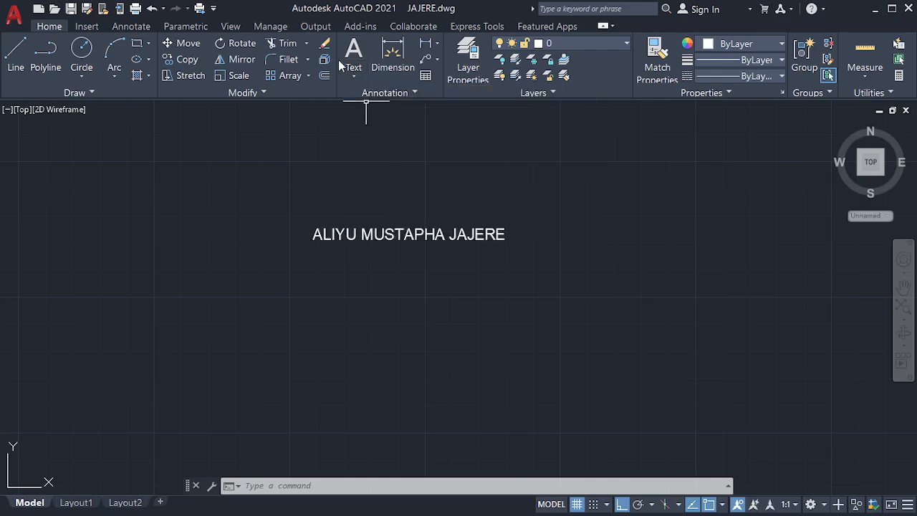
Step: Reopen the full-name MText label in the in-place Text Editor
left_click(392, 234)
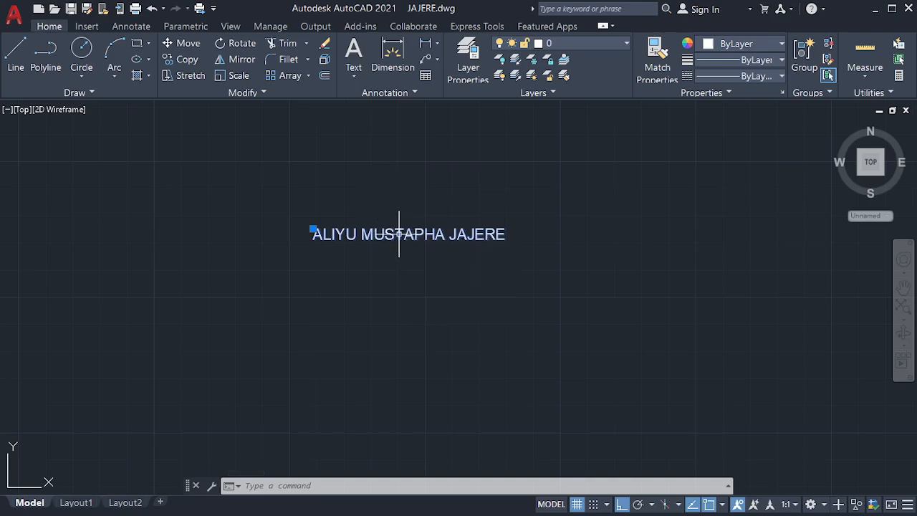
double_click(371, 234)
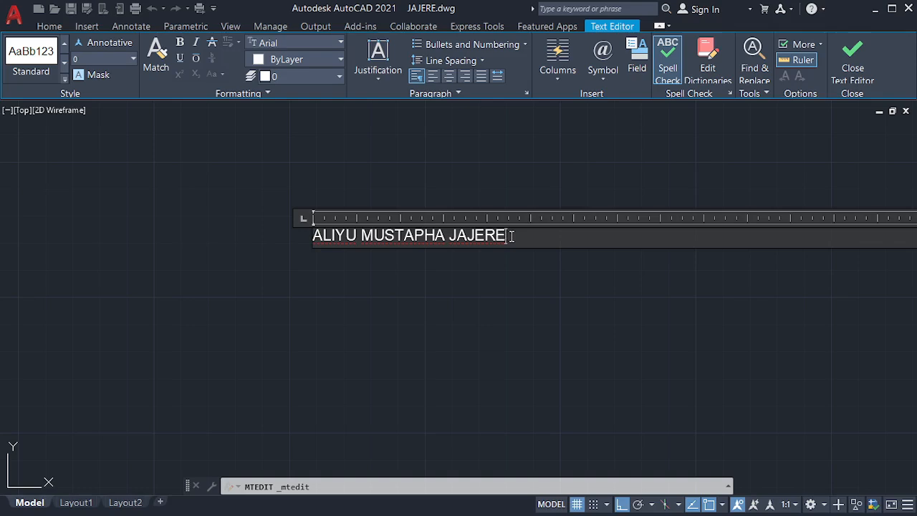
Step: Format the whole name line as bold, left-aligned Arial Black, numbered as item 1
left_click_drag(510, 236, 311, 235)
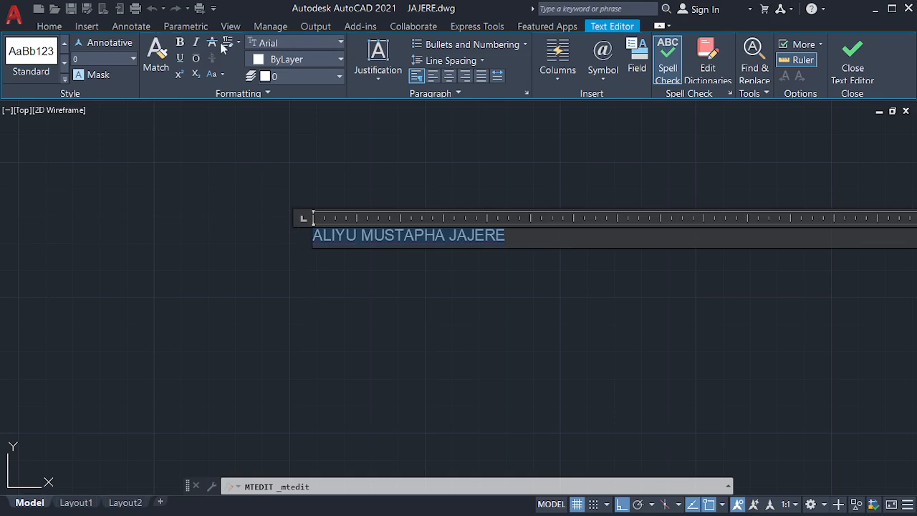
left_click(180, 41)
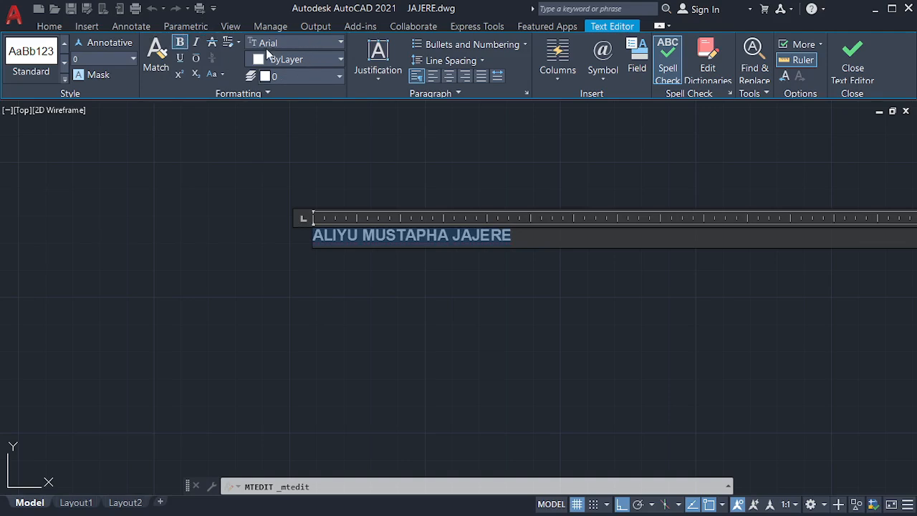
left_click(338, 42)
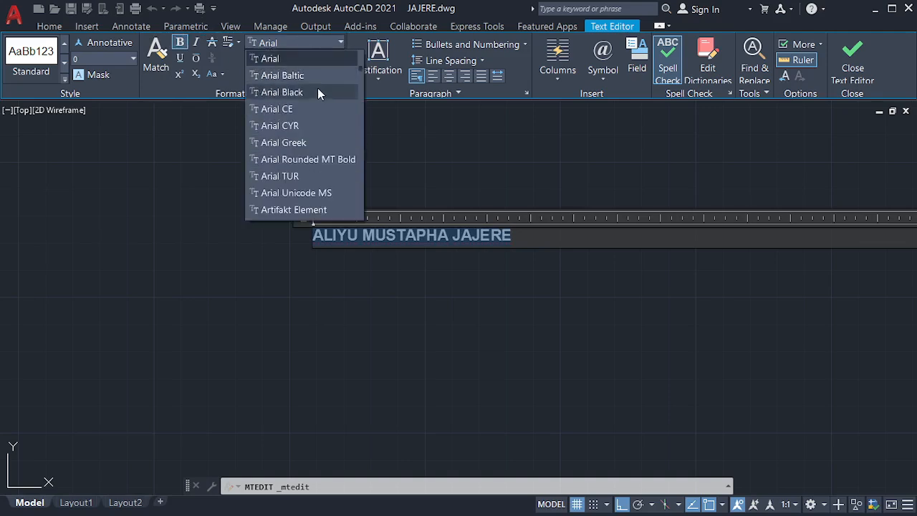
left_click(318, 92)
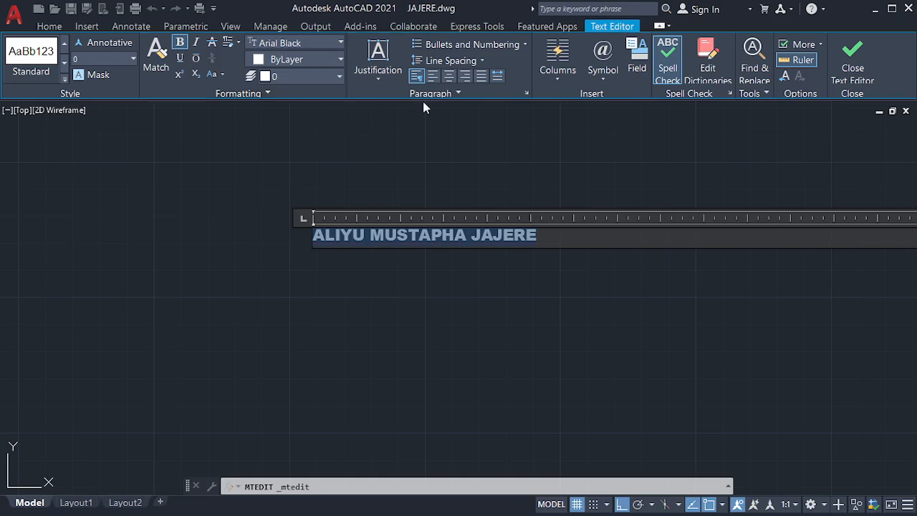
left_click(448, 76)
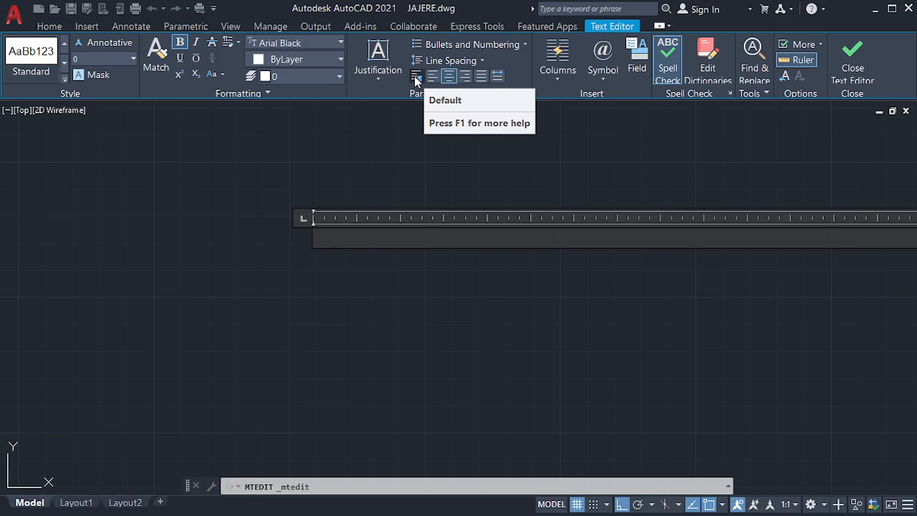
left_click(415, 77)
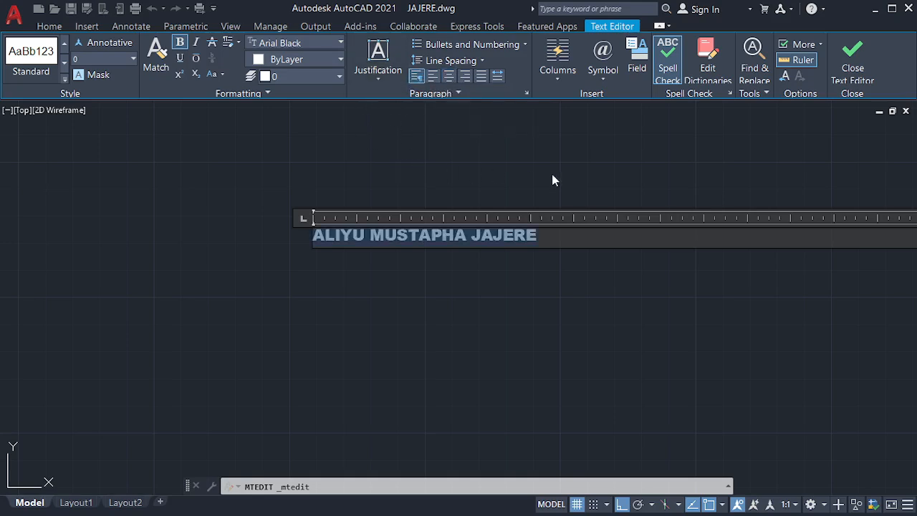
left_click(459, 43)
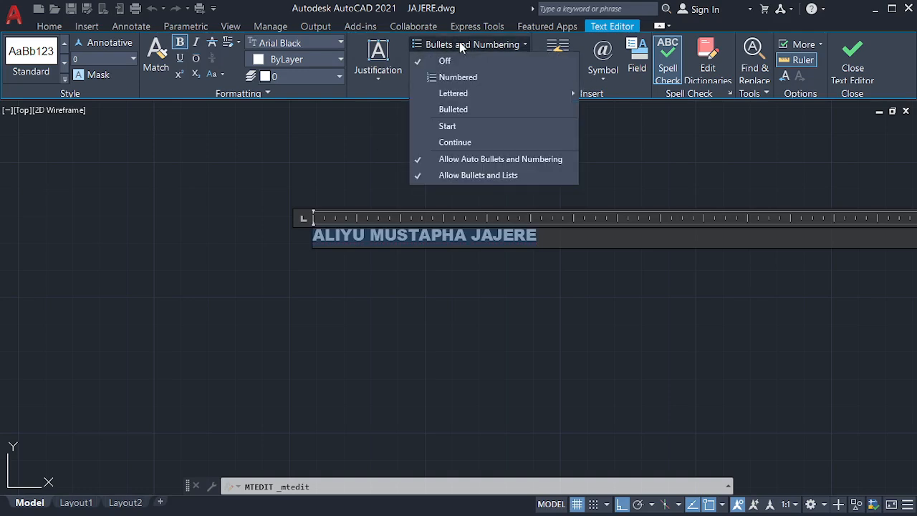
left_click(478, 79)
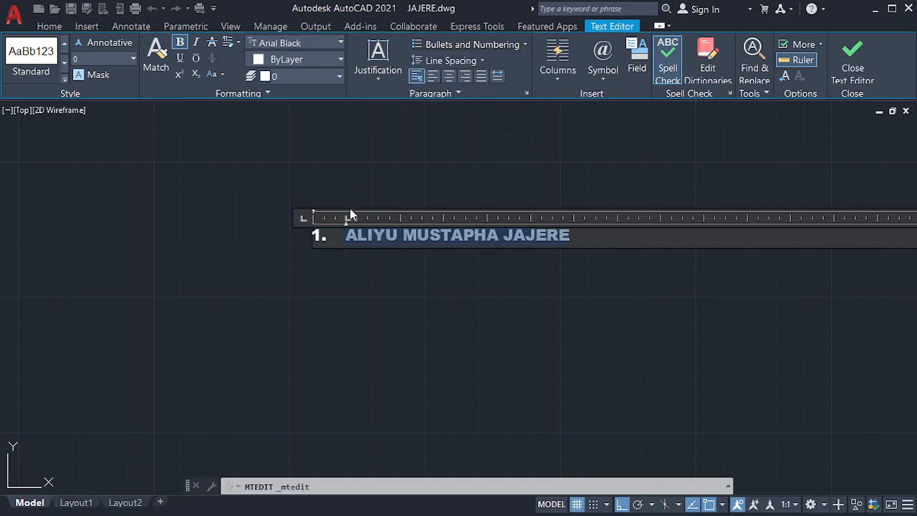
left_click(454, 170)
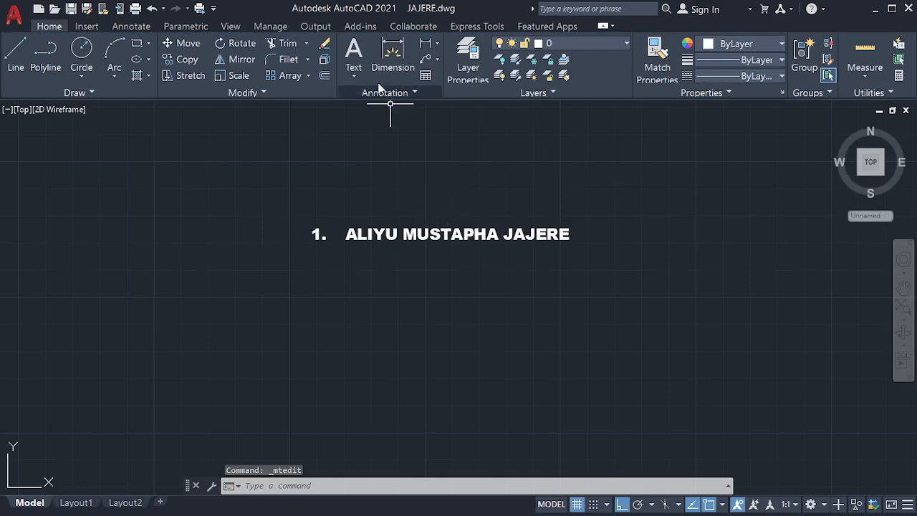
Step: Place single-line text of the person's full name below the label, rotation 0
left_click(363, 76)
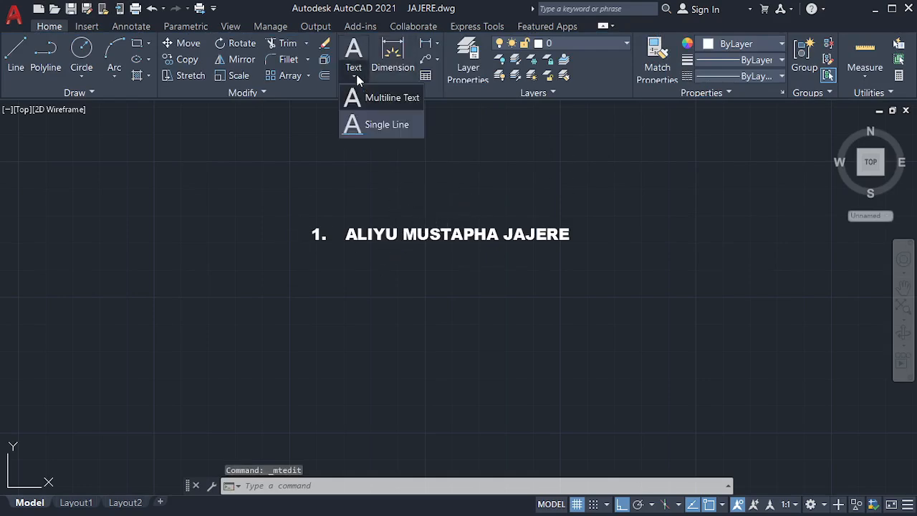
left_click(383, 126)
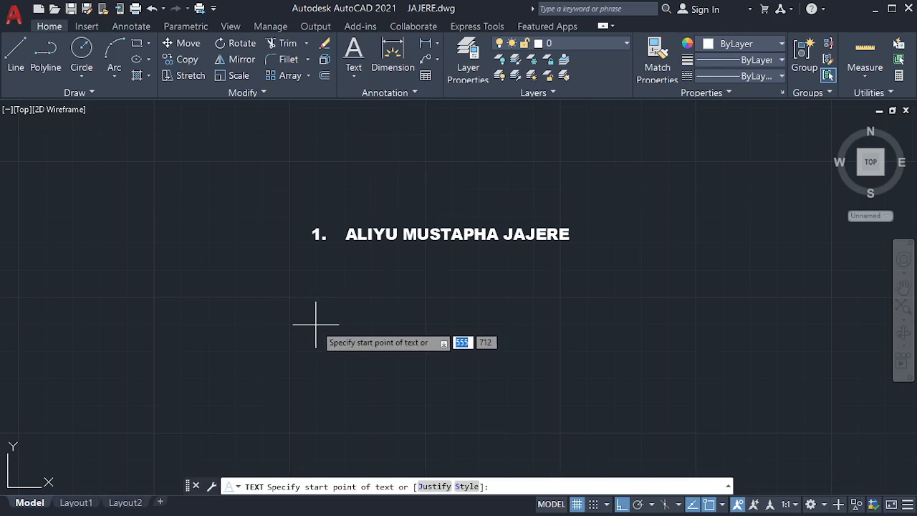
left_click(315, 323)
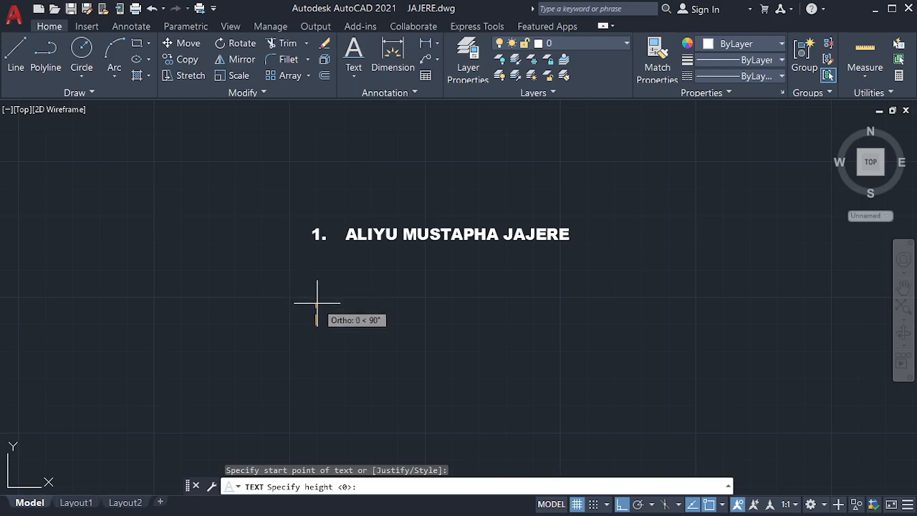
left_click(317, 308)
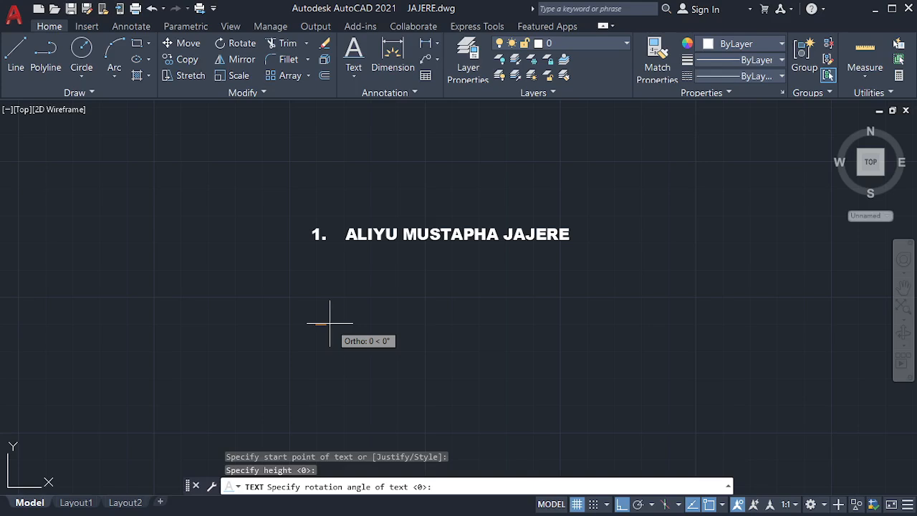
key("Return")
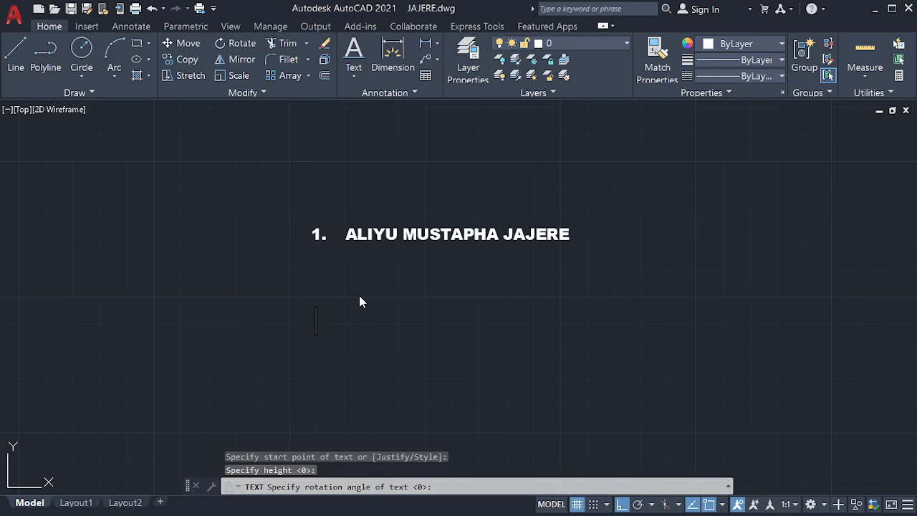
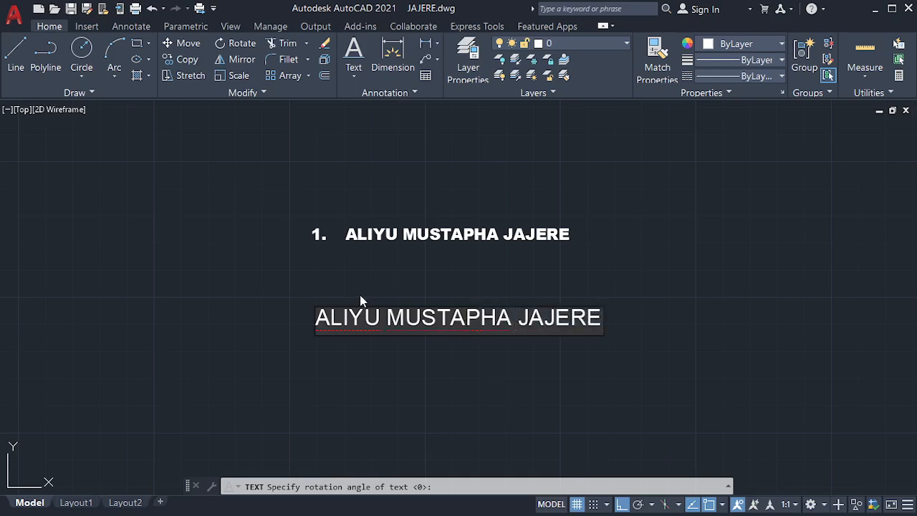
key("Return")
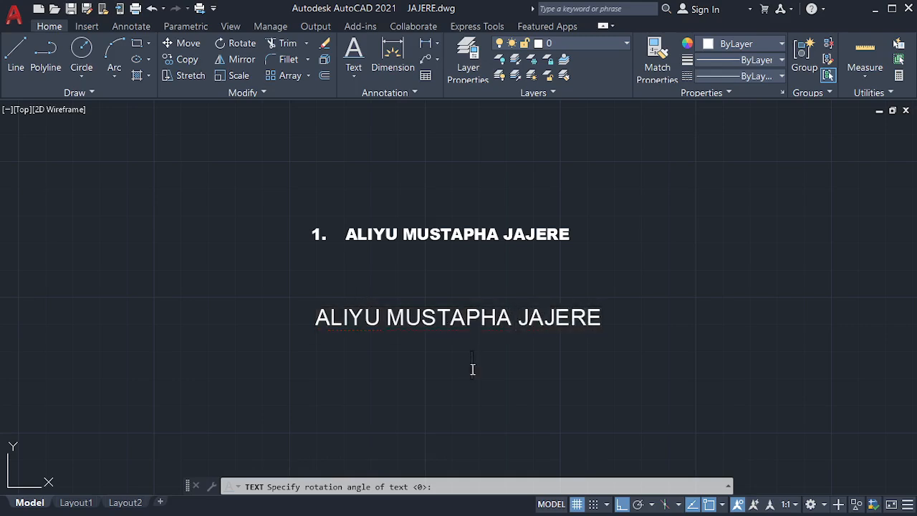
key("Return")
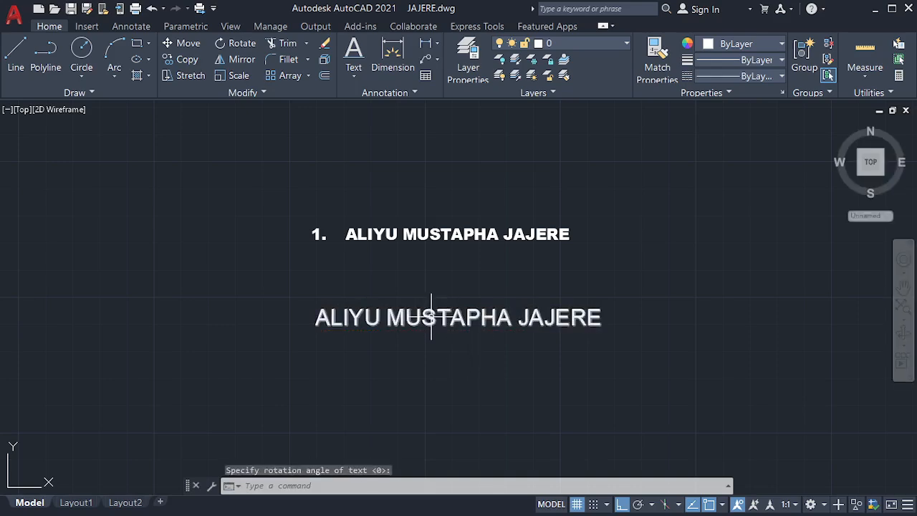
double_click(432, 317)
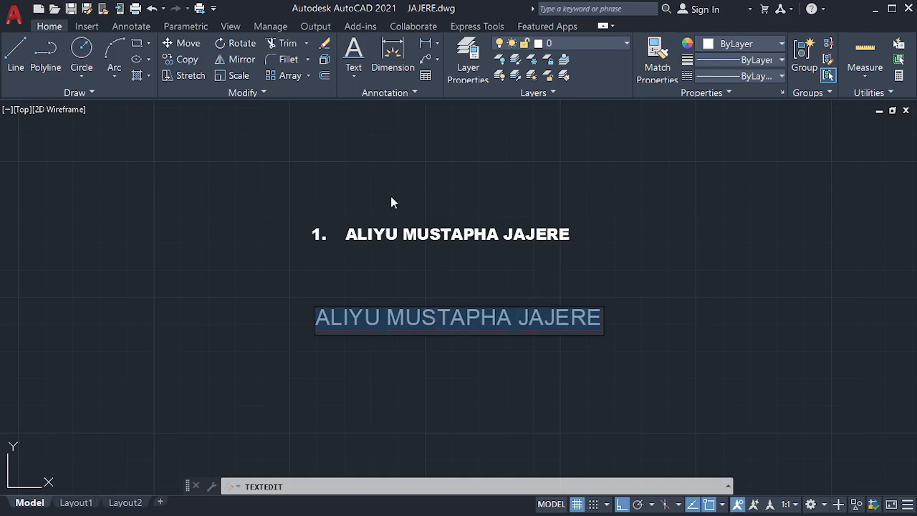
key("Return")
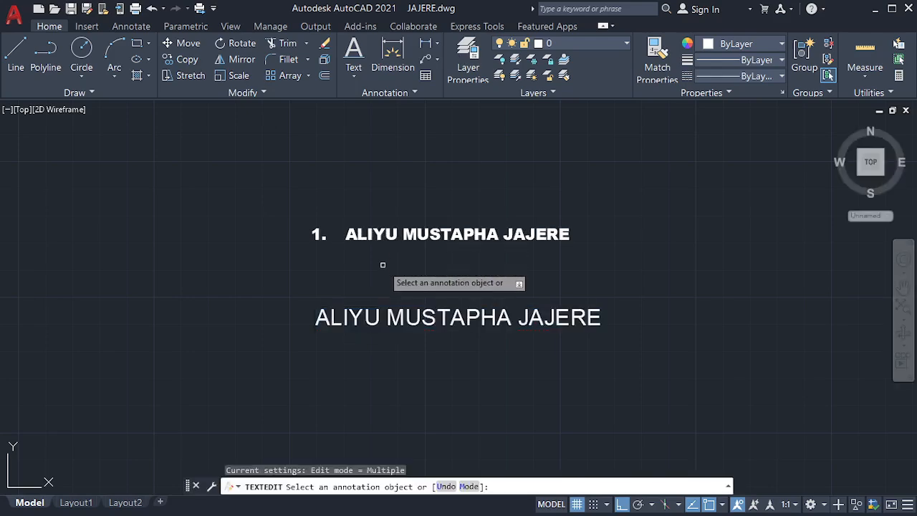
key("Escape")
double_click(389, 234)
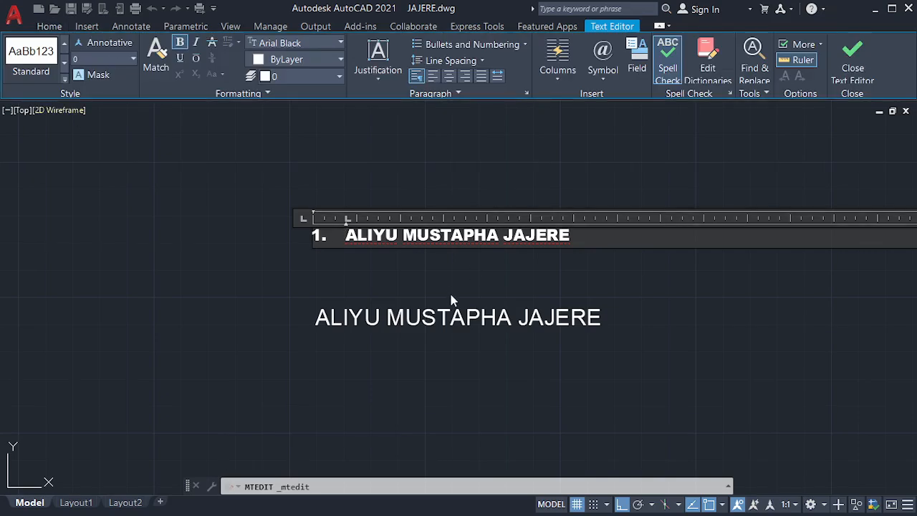
key("Escape")
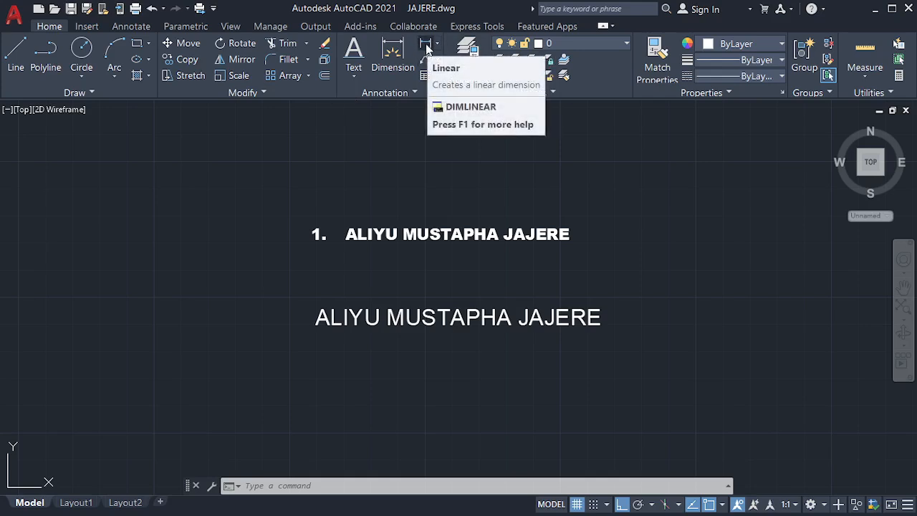
Step: Add a linear dimension reading 180.2381 along the rectangle's bottom edge
left_click(426, 48)
scroll(416, 204, "up", 5)
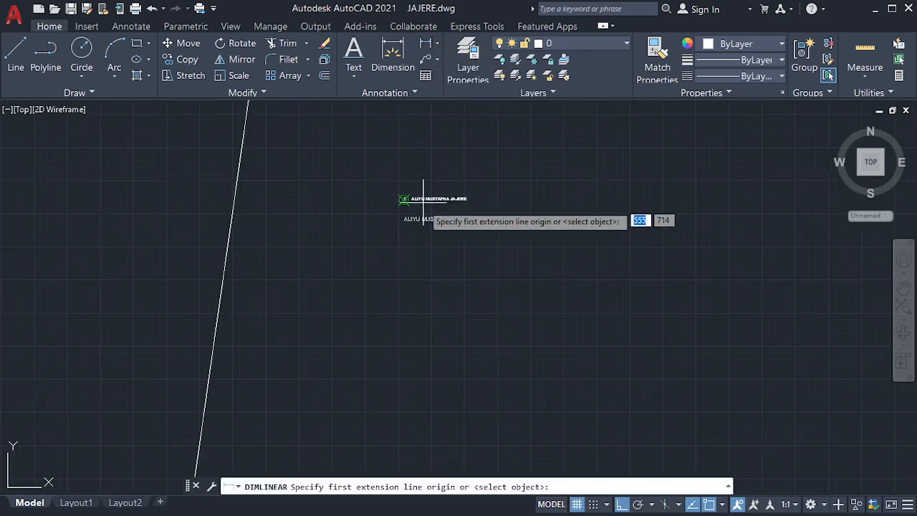
scroll(420, 213, "down", 5)
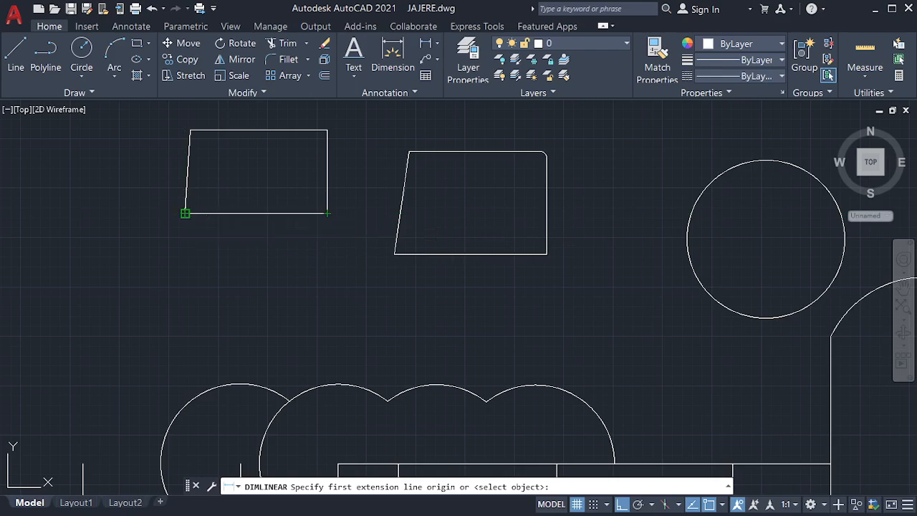
left_click(185, 213)
left_click(327, 214)
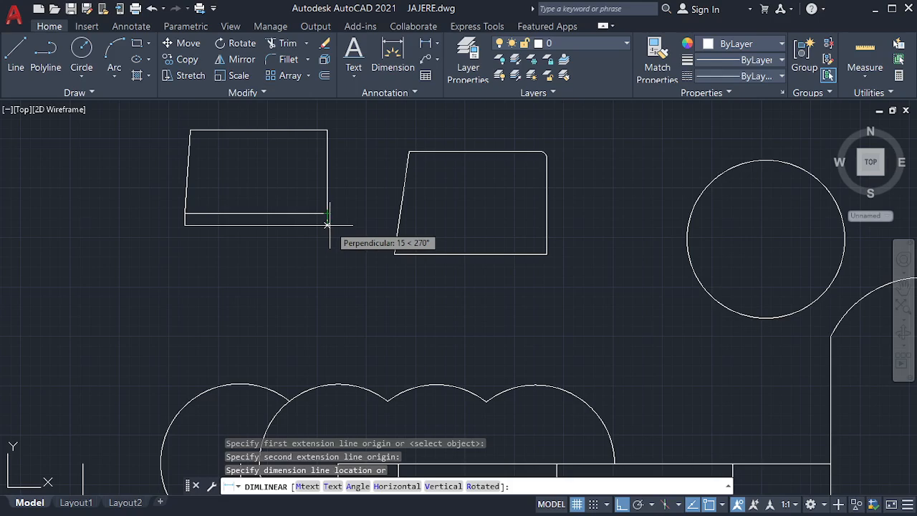
left_click(326, 224)
key("Escape")
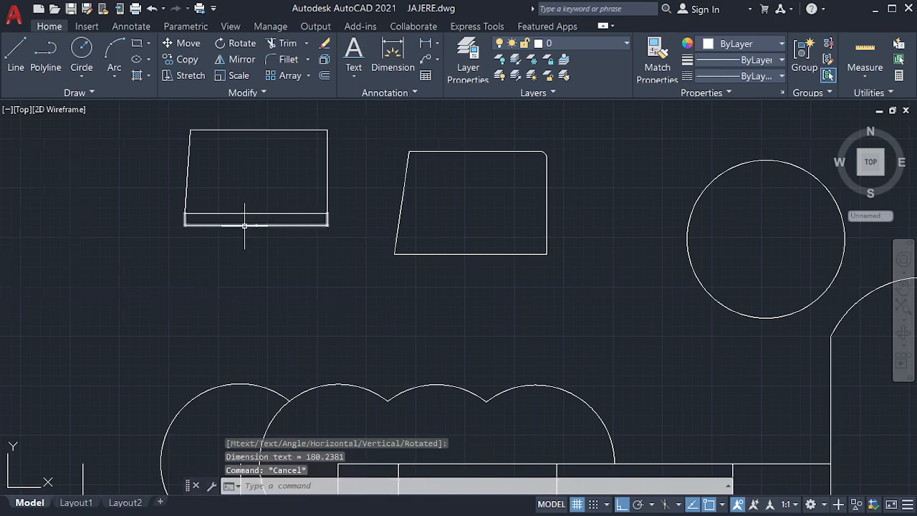
Step: Zoom around the drawing and clear a stray selection window
scroll(245, 220, "up", 5)
scroll(280, 218, "down", 2)
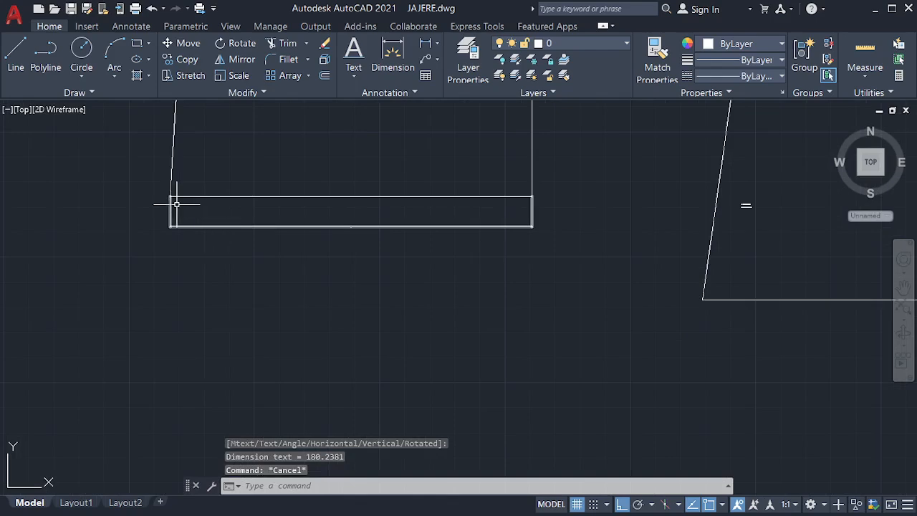
scroll(176, 204, "up", 5)
scroll(416, 264, "down", 4)
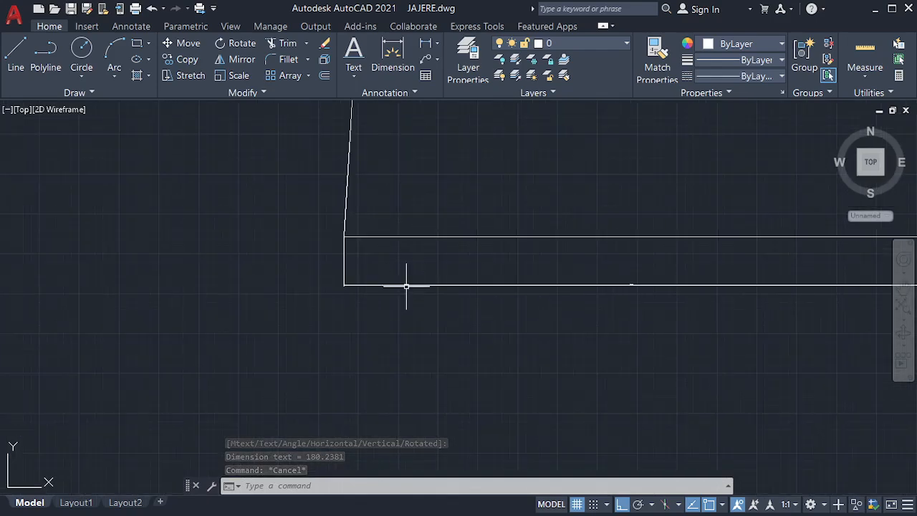
scroll(652, 290, "up", 7)
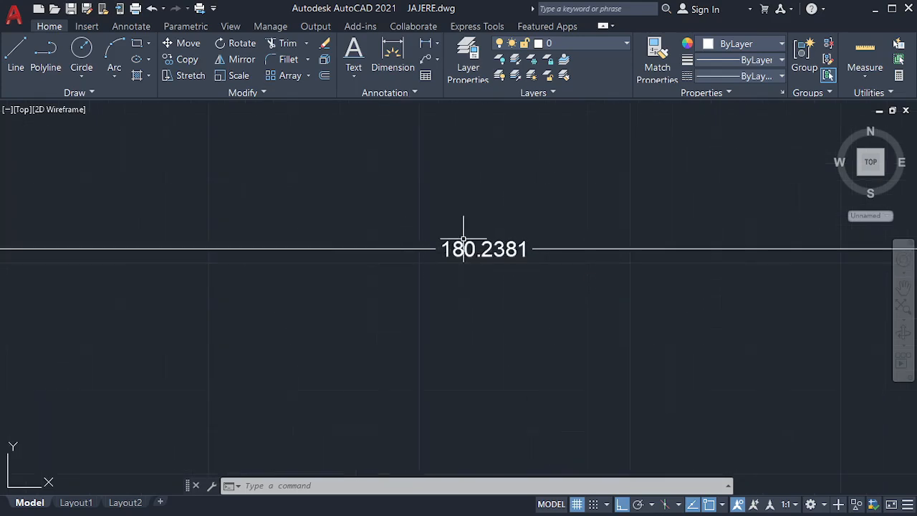
scroll(489, 247, "up", 2)
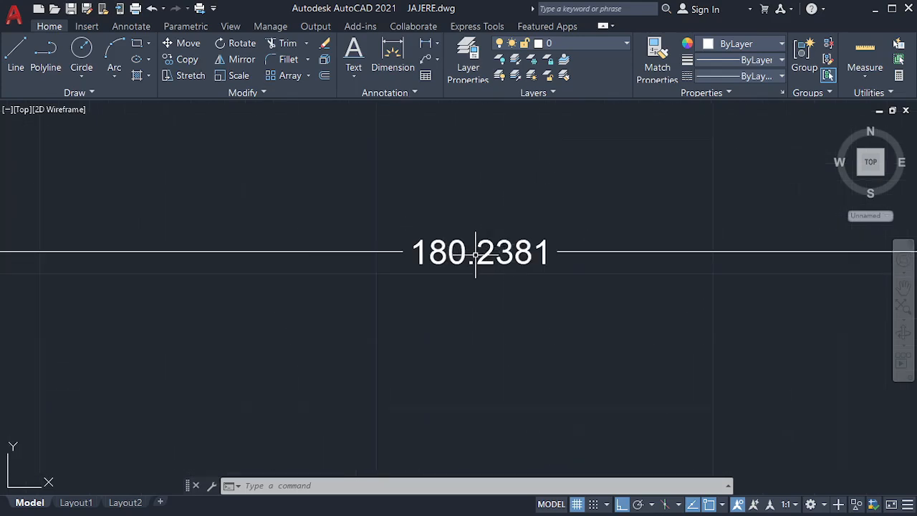
scroll(458, 251, "down", 5)
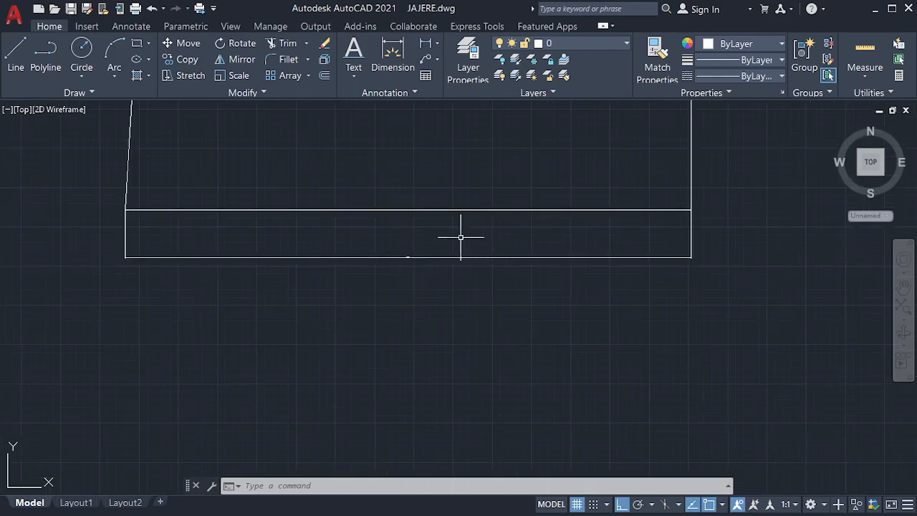
left_click(447, 236)
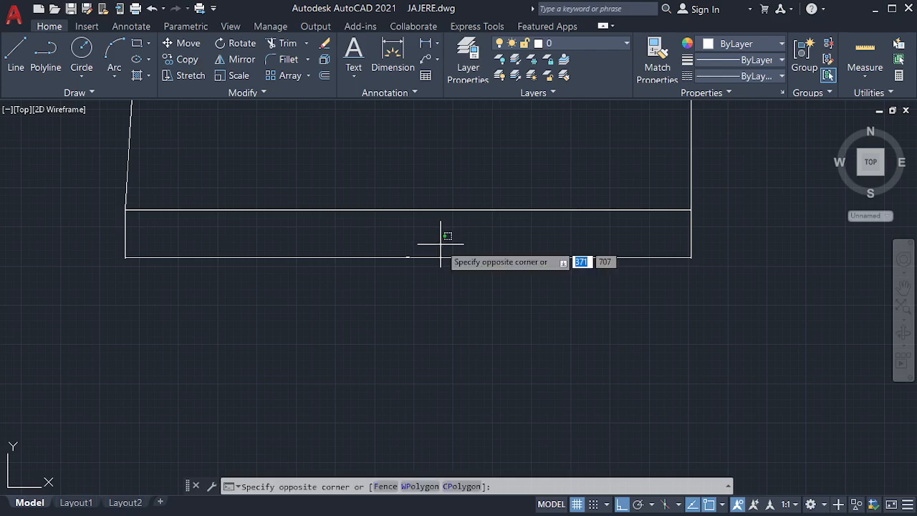
left_click(441, 243)
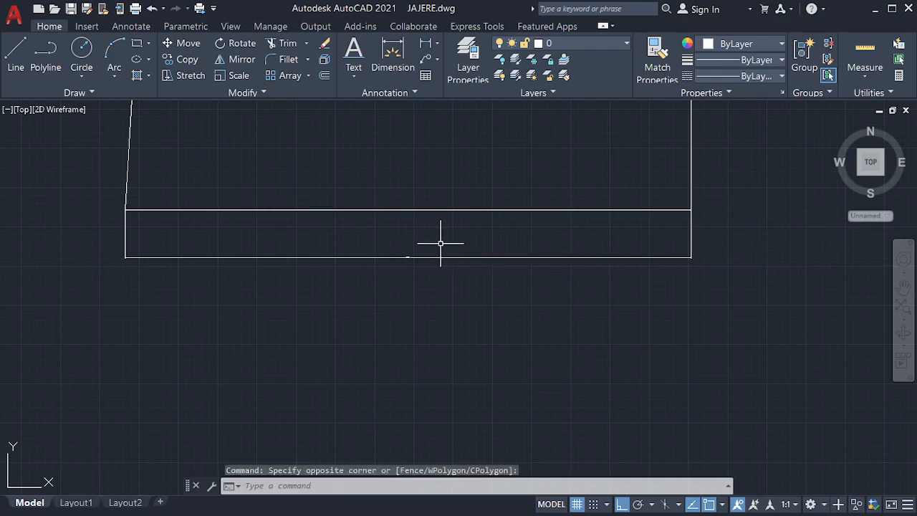
Step: Create a new dimension style named Copy of Standard, based on Standard
left_click(389, 95)
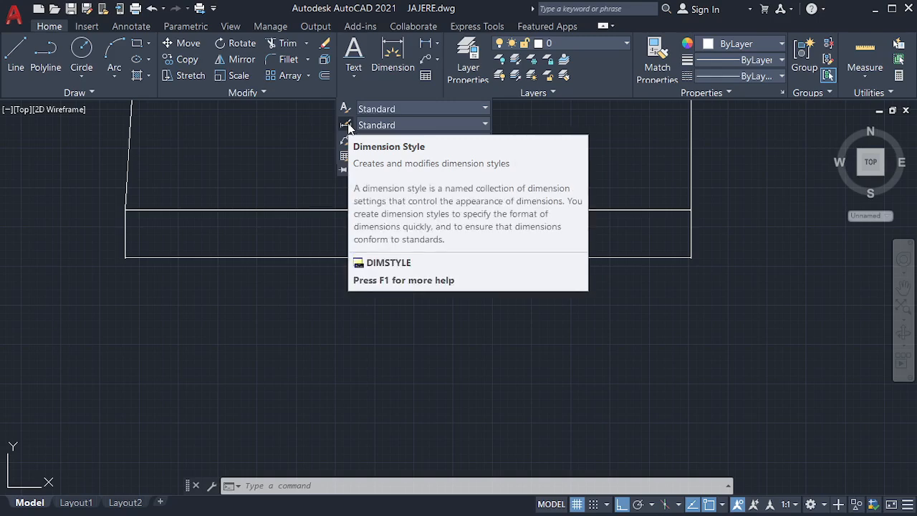
left_click(346, 124)
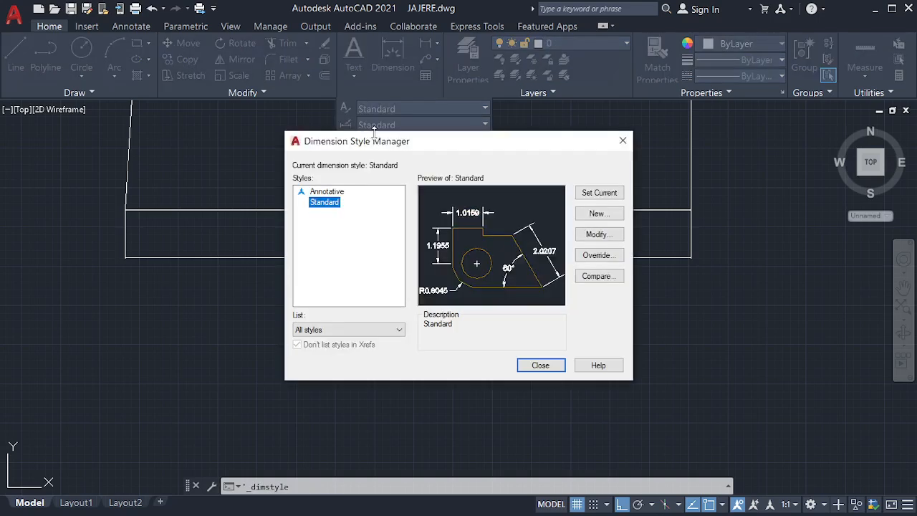
left_click(599, 214)
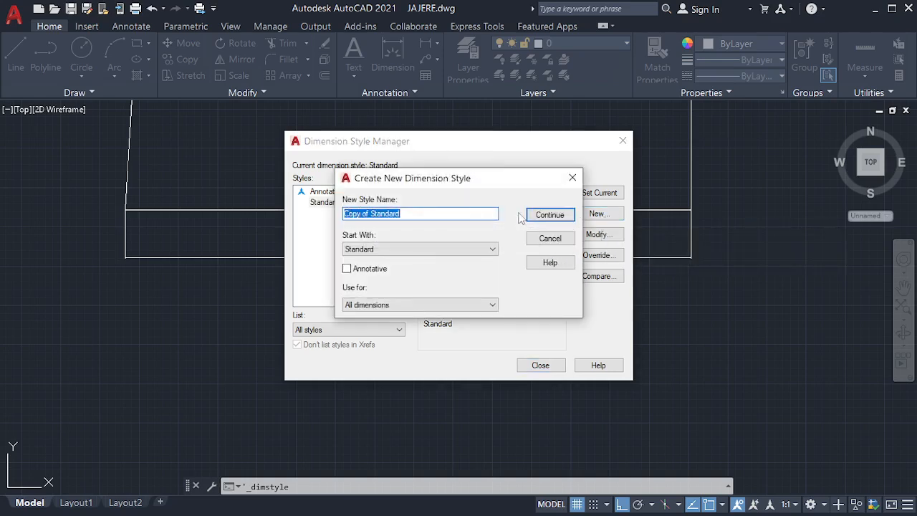
left_click(550, 215)
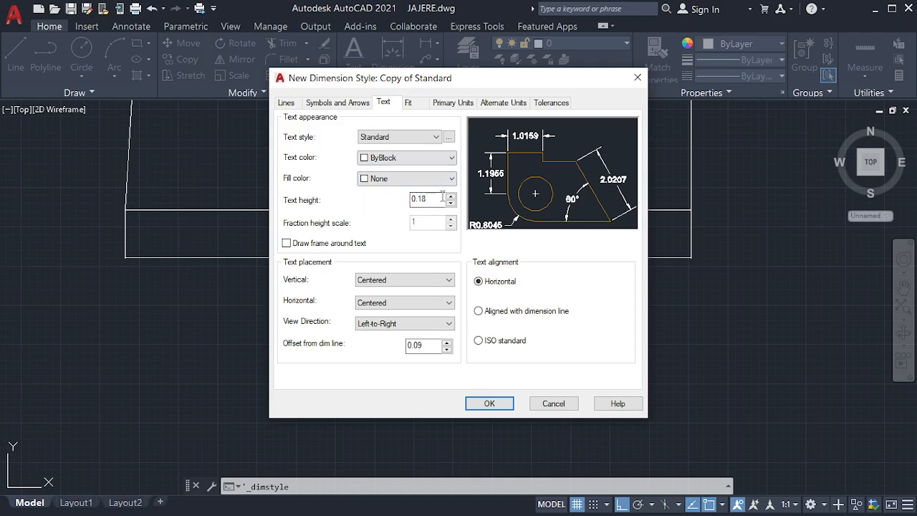
Step: Set the dimension text height to 150 on the Text tab
left_click_drag(443, 199, 410, 198)
type("150")
left_click_drag(425, 345, 396, 348)
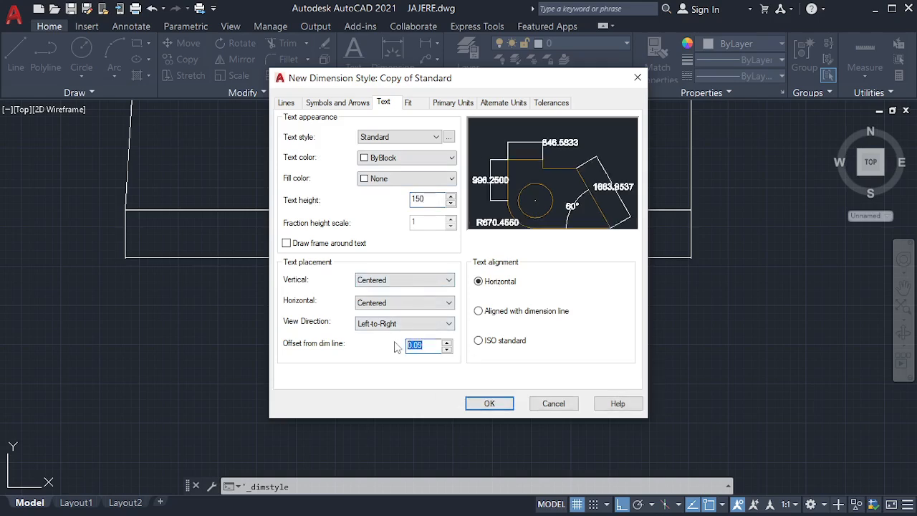
type("150")
Step: Set baseline spacing, extension beyond dimension lines and offset from origin to 100
left_click(286, 102)
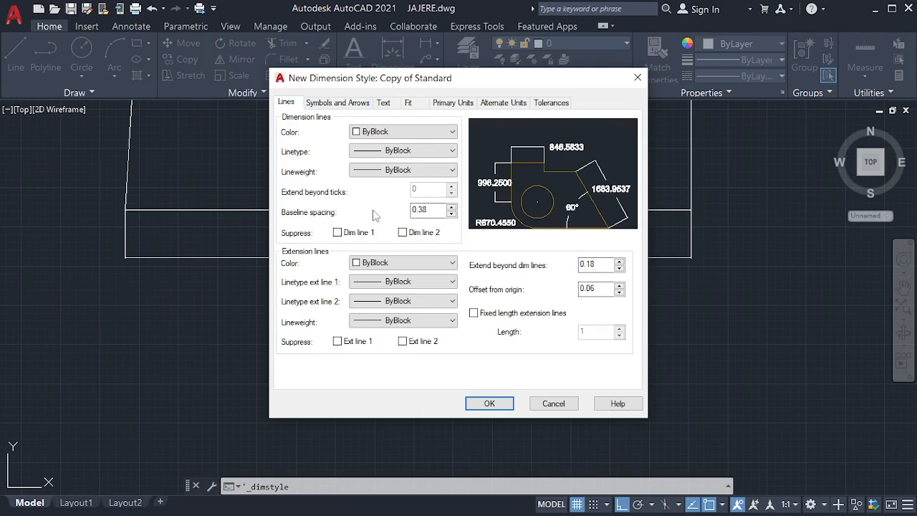
double_click(434, 209)
type("100")
double_click(597, 263)
type("100")
double_click(597, 287)
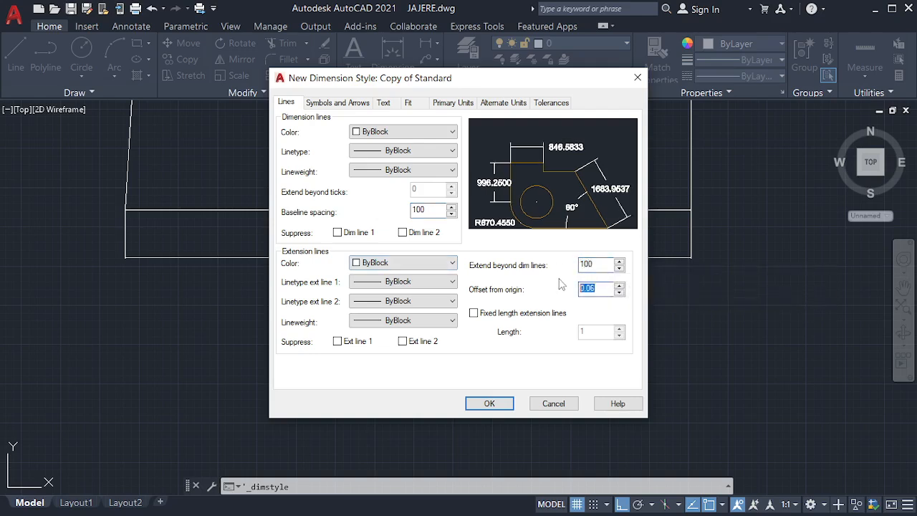
type("1")
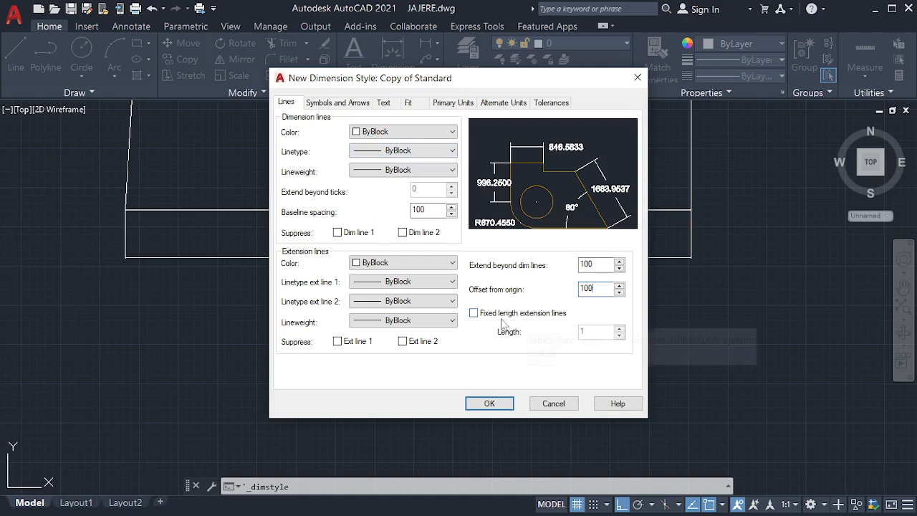
left_click(351, 104)
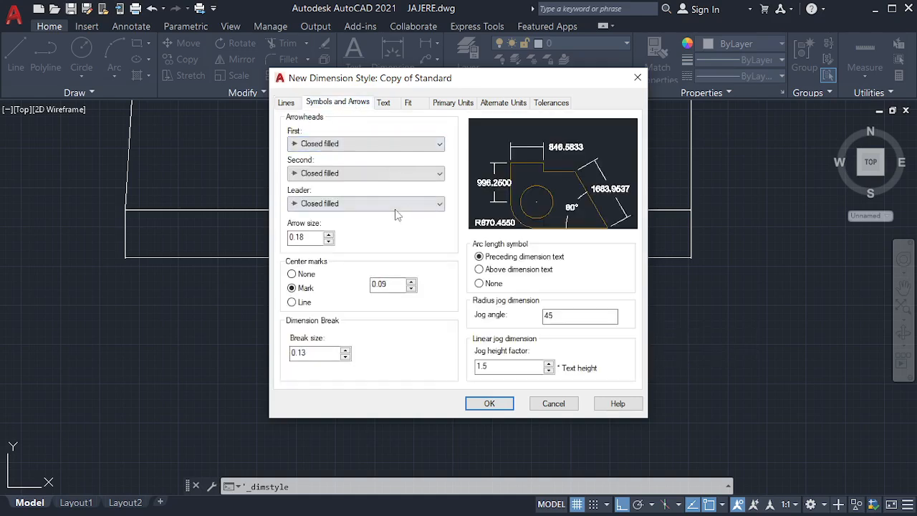
Step: Use oblique ticks for first, second and leader arrowheads, with arrow size 50
left_click(384, 144)
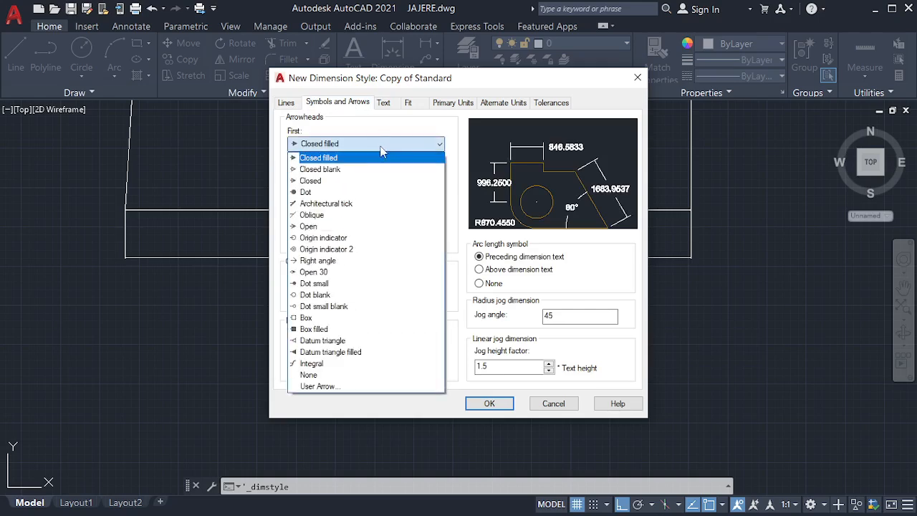
left_click(363, 215)
left_click(368, 203)
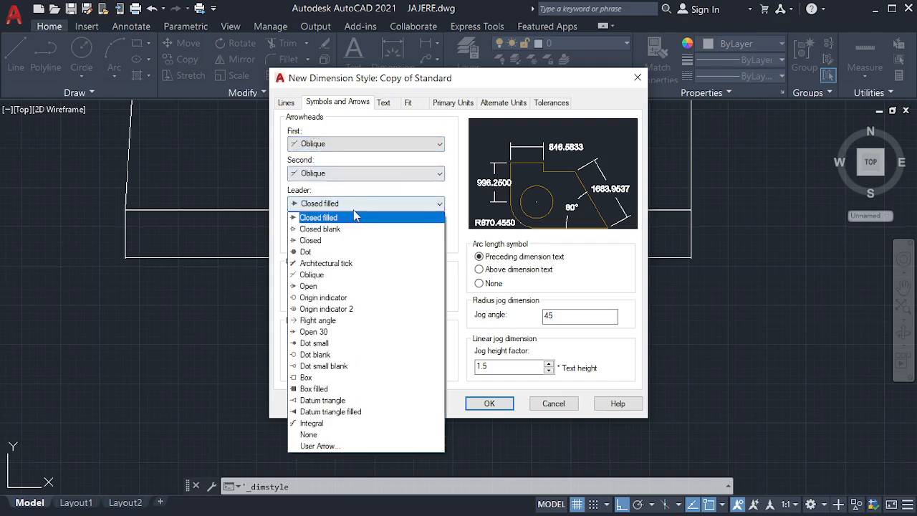
left_click(315, 274)
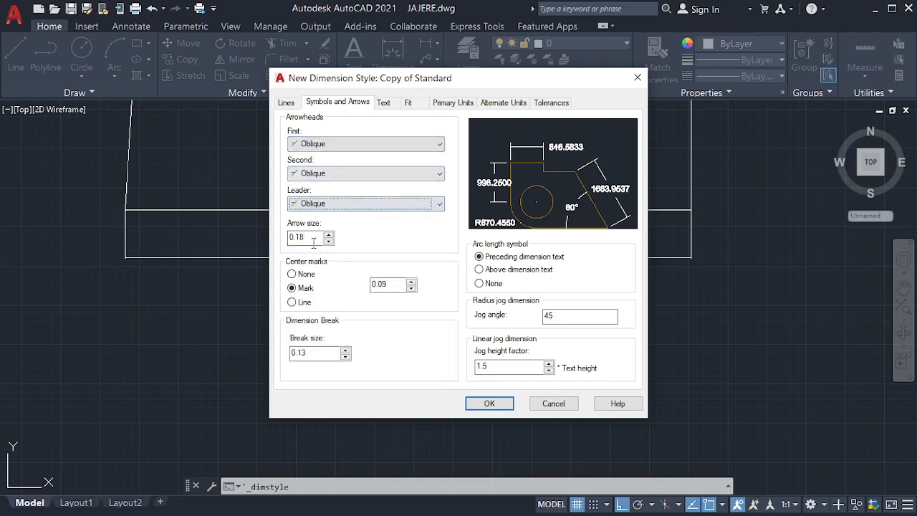
left_click_drag(310, 239, 290, 237)
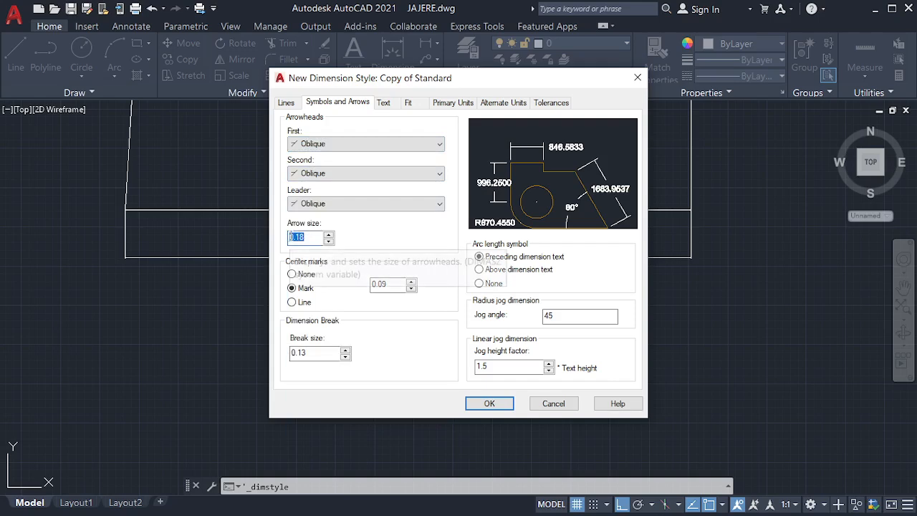
type("50")
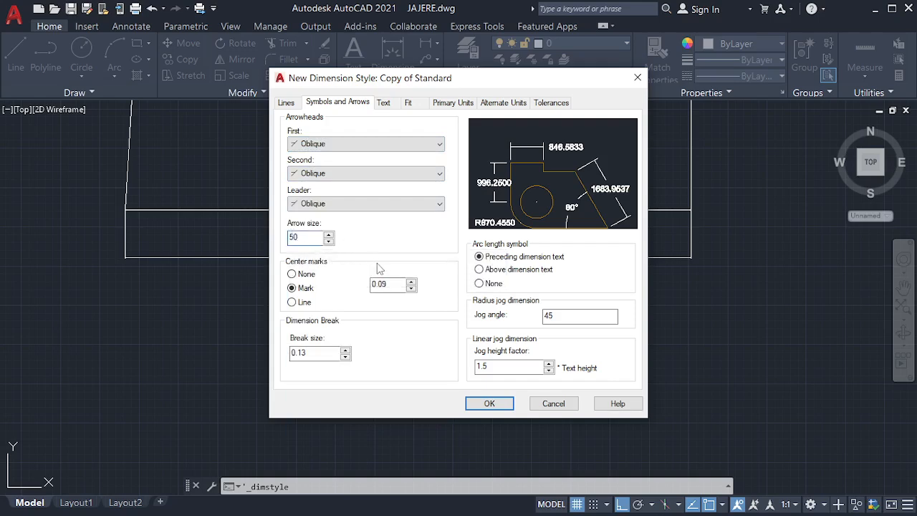
Step: Set primary-unit precision to 0, then save the style and close the manager
left_click(392, 104)
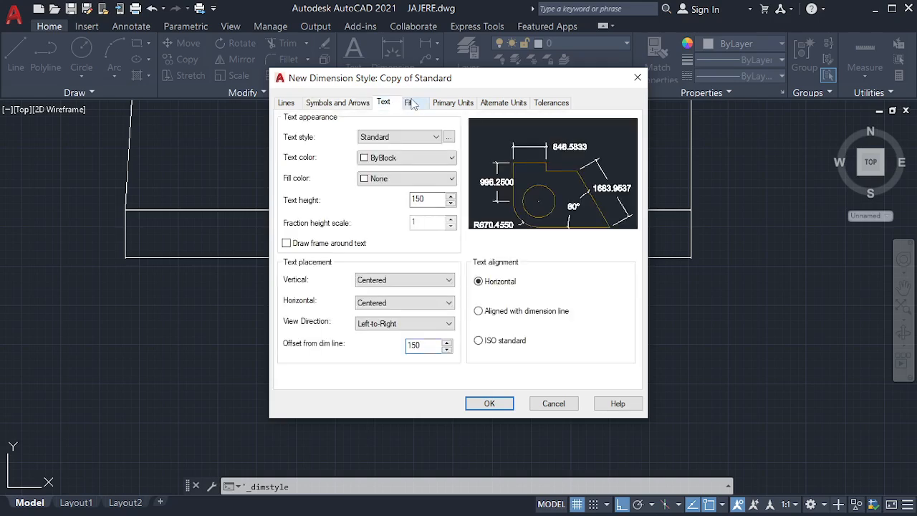
left_click(410, 103)
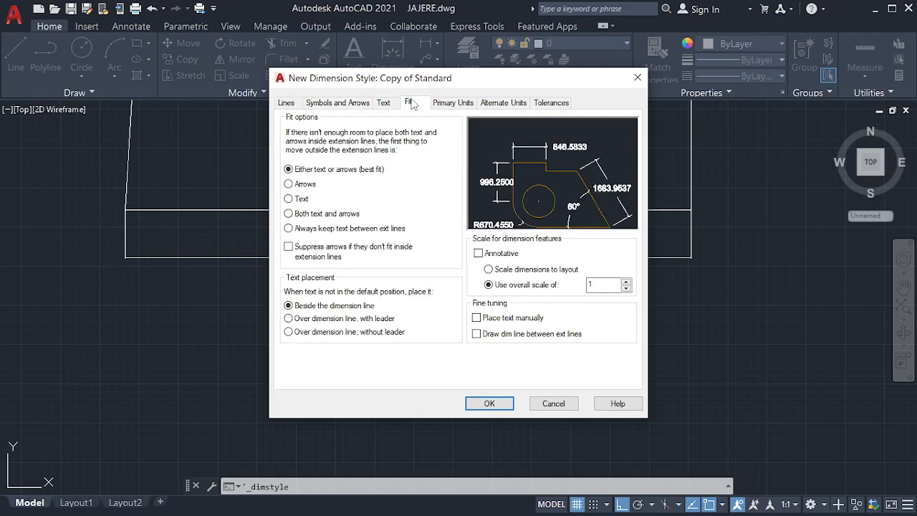
left_click(458, 105)
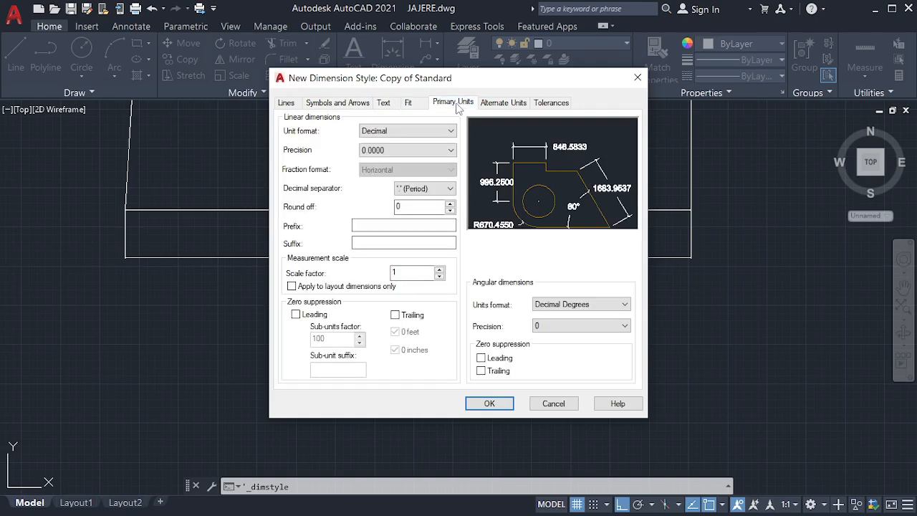
left_click(394, 150)
left_click(398, 163)
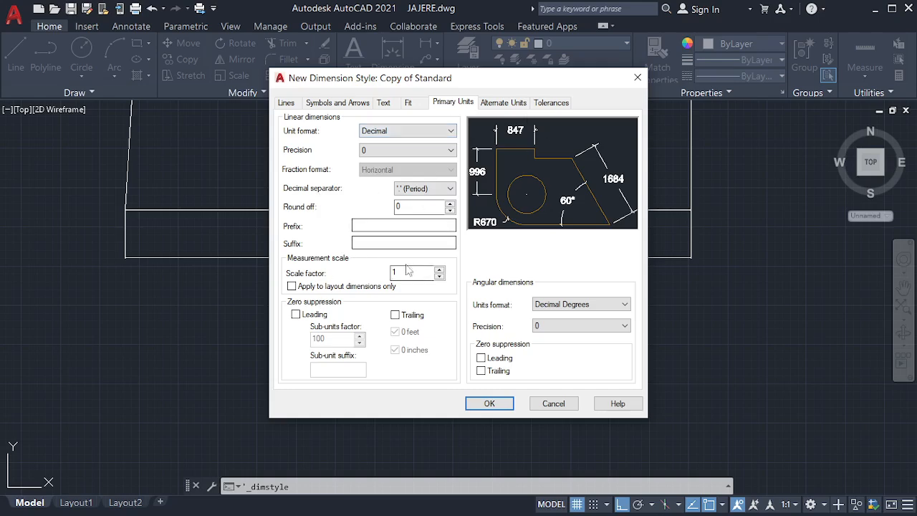
left_click(490, 403)
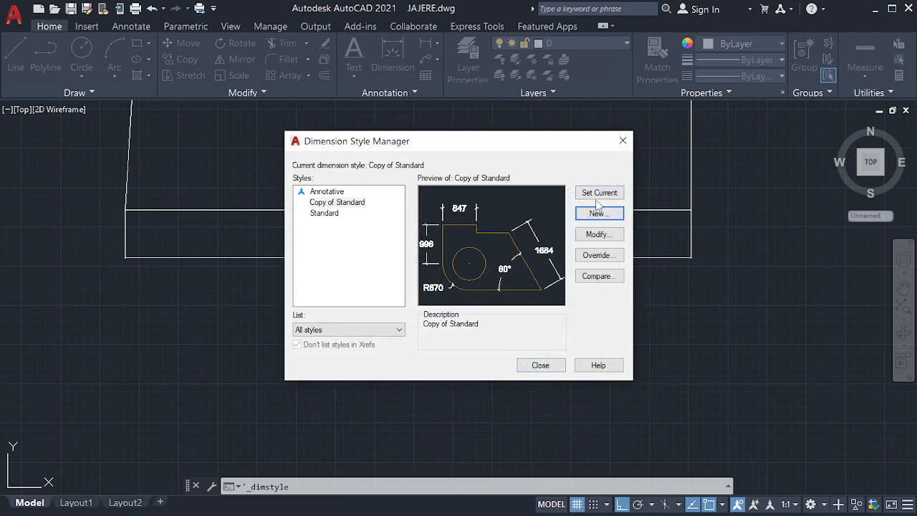
left_click(539, 365)
Step: Delete the thin strip rectangle, then add a 180 linear dimension below the bottom edge
left_click_drag(501, 240, 367, 315)
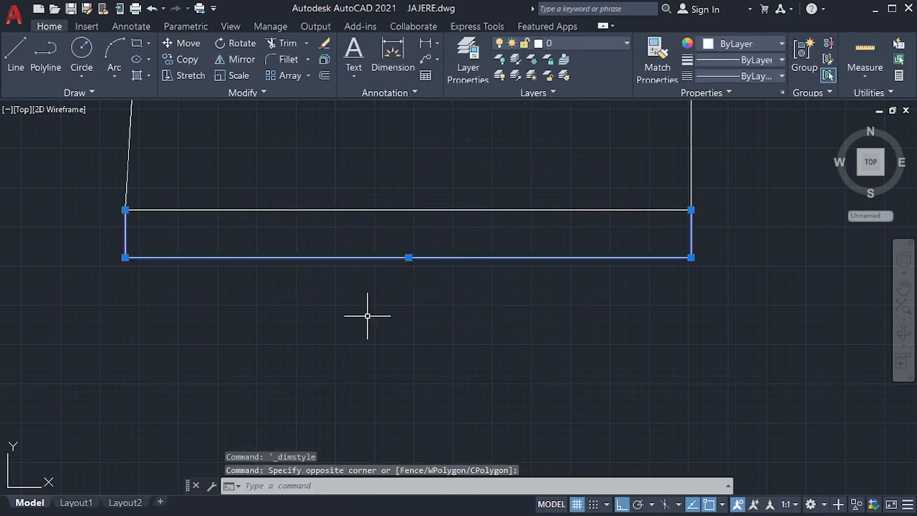
key("Delete")
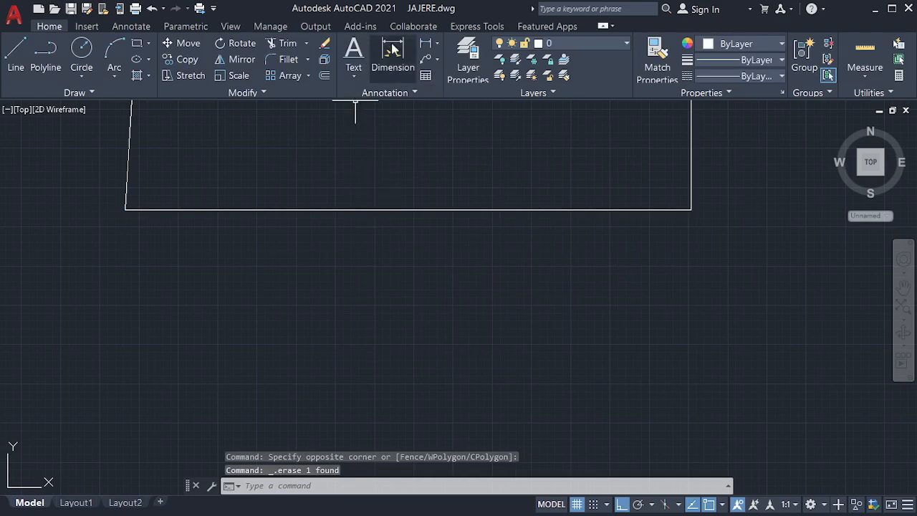
left_click(424, 45)
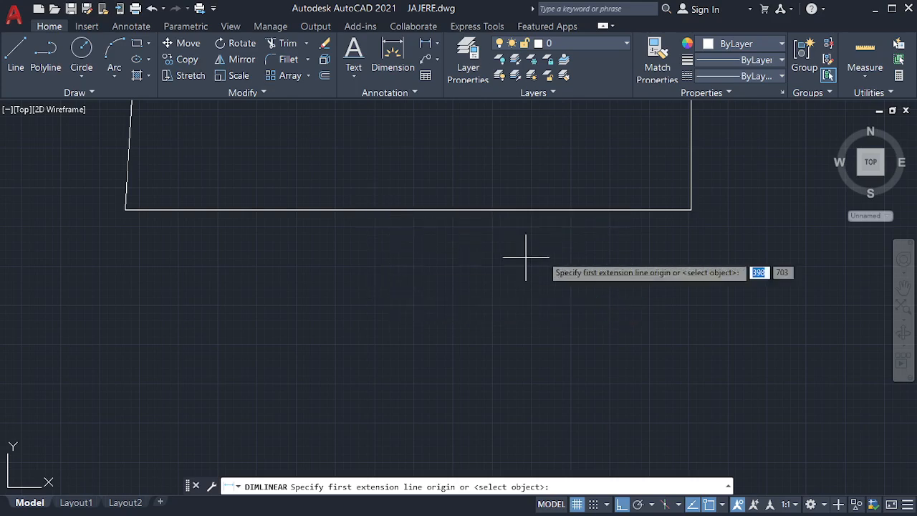
left_click(691, 211)
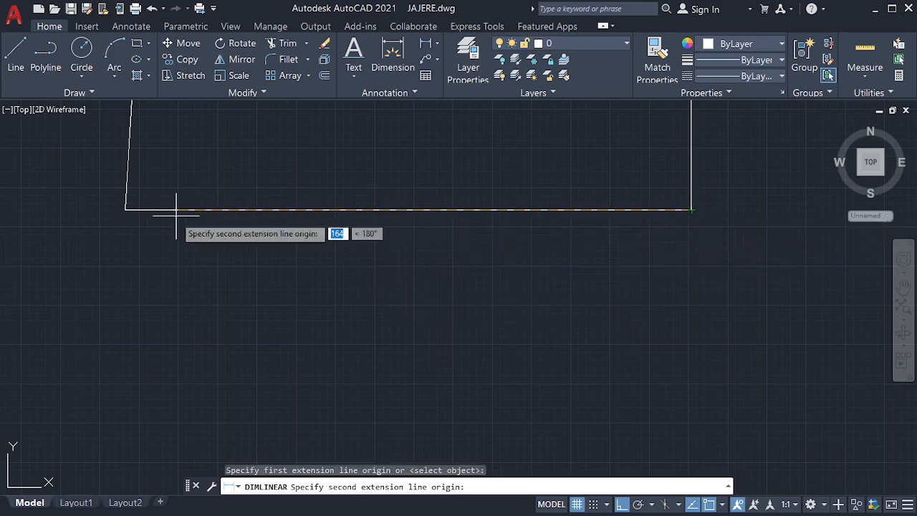
left_click(125, 209)
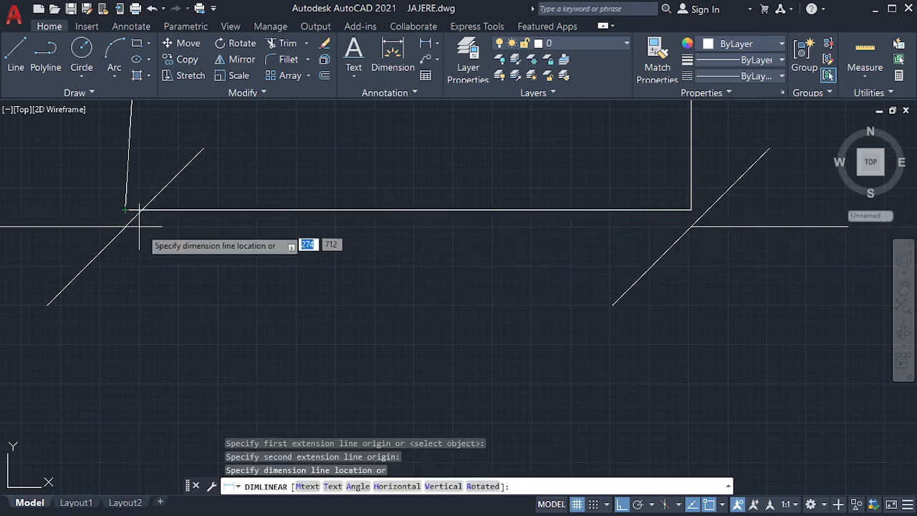
left_click(235, 280)
scroll(489, 288, "down", 10)
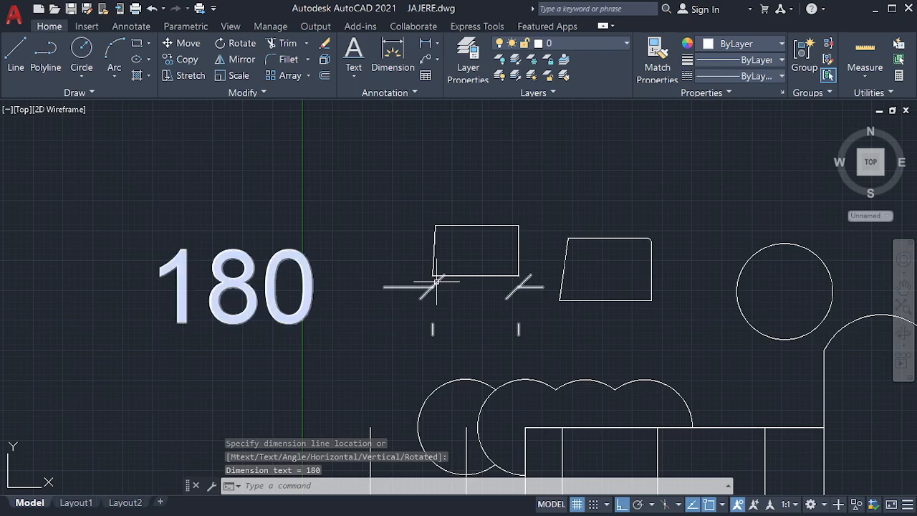
scroll(372, 306, "down", 3)
scroll(466, 293, "up", 3)
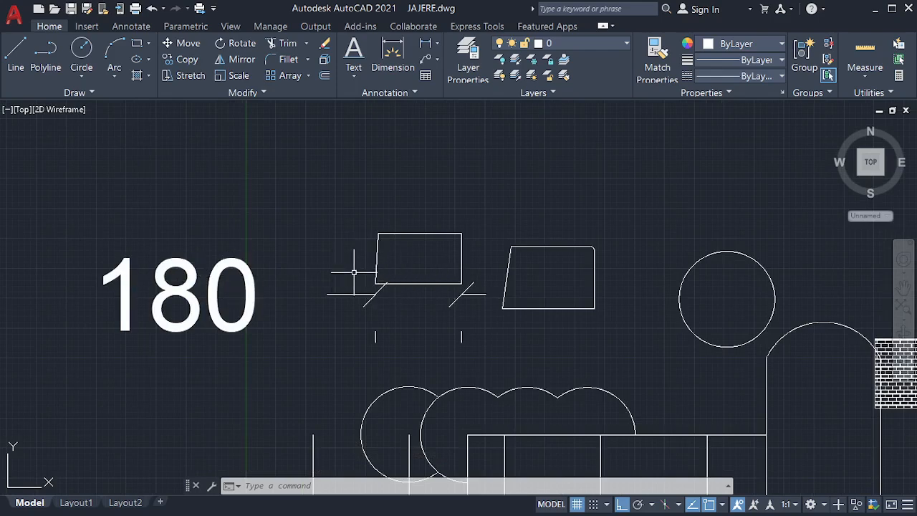
scroll(263, 308, "down", 5)
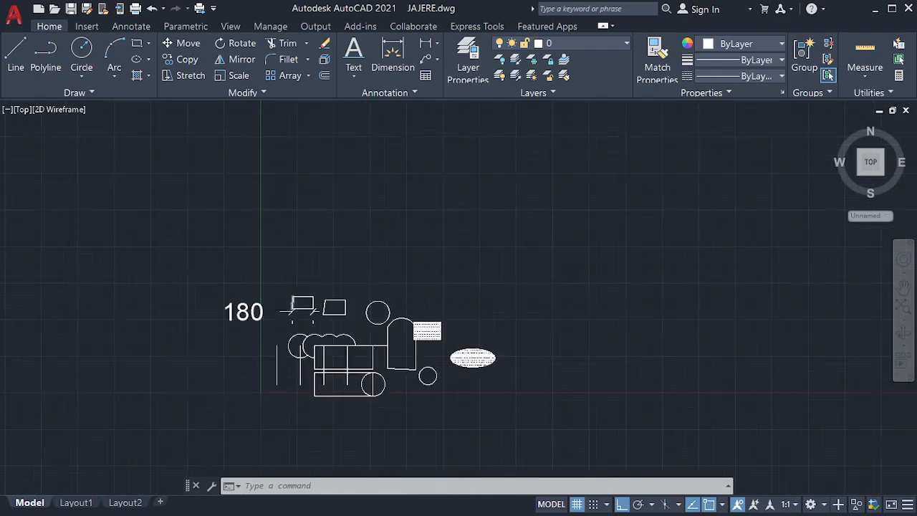
Step: Draw a closed PL polyline rectangle 3000 wide by 5000 tall
scroll(294, 310, "down", 2)
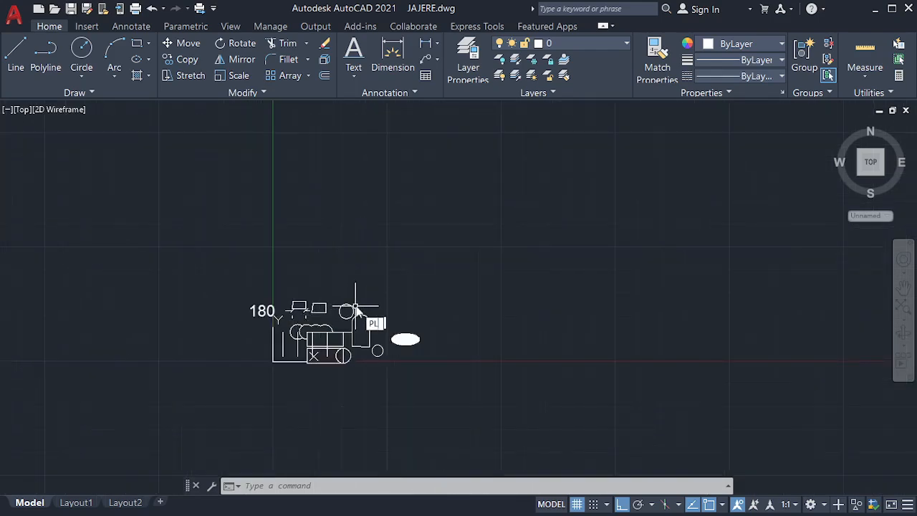
key("Return")
left_click(329, 272)
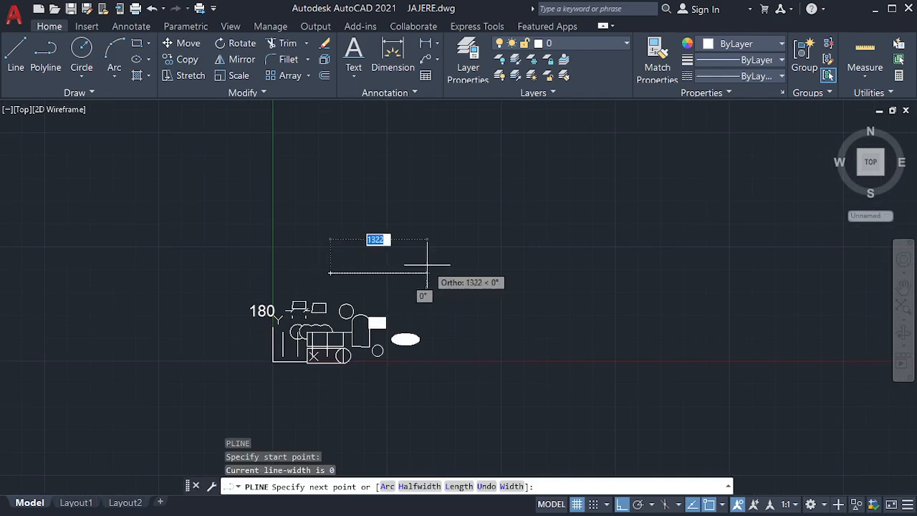
type("3000")
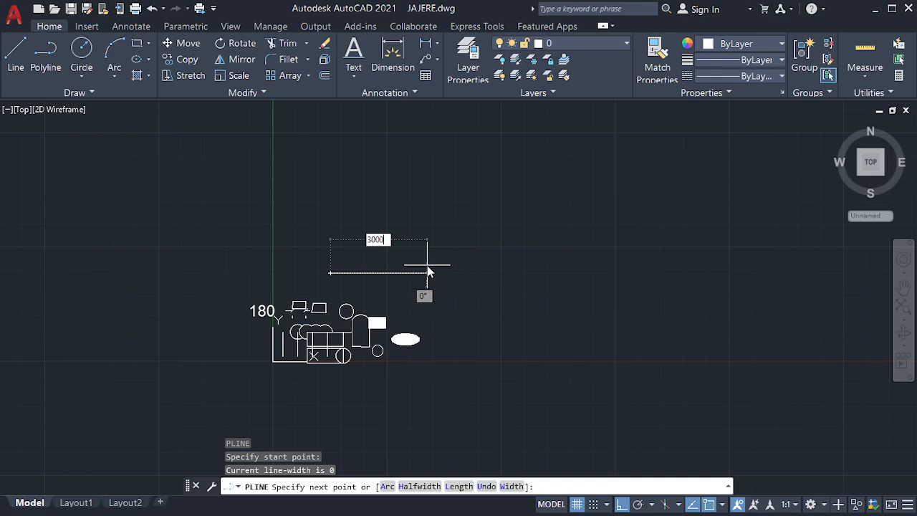
key("Return")
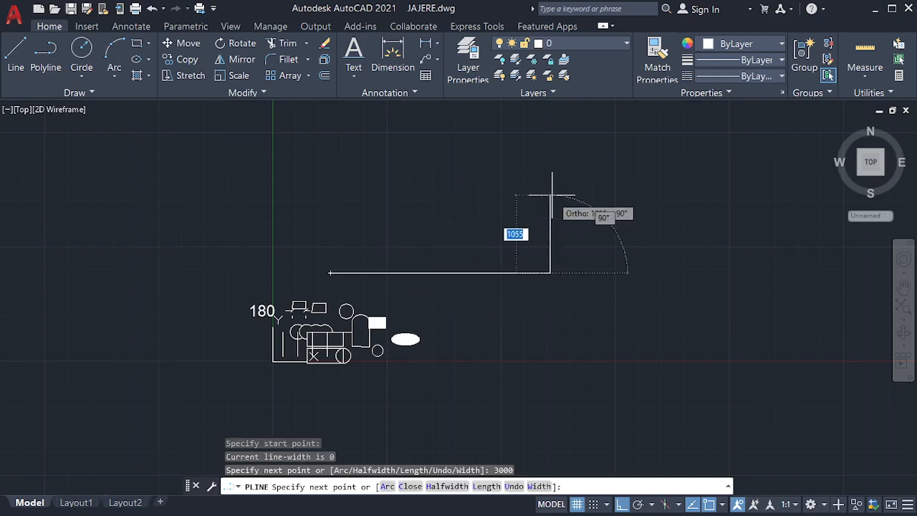
type("5")
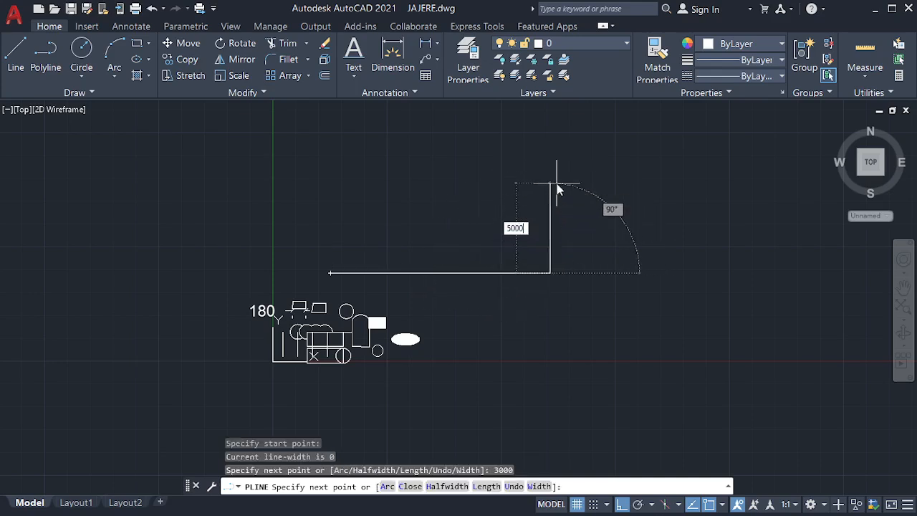
type("000")
key("Return")
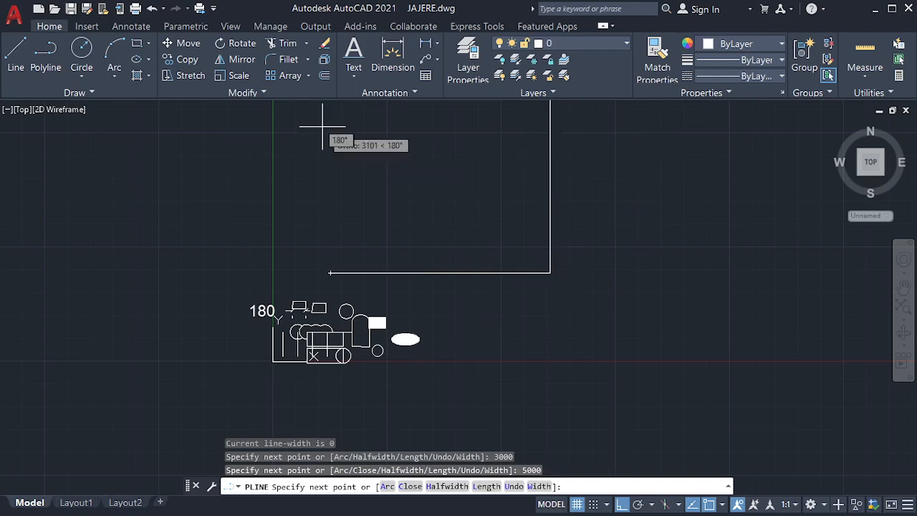
type("3000")
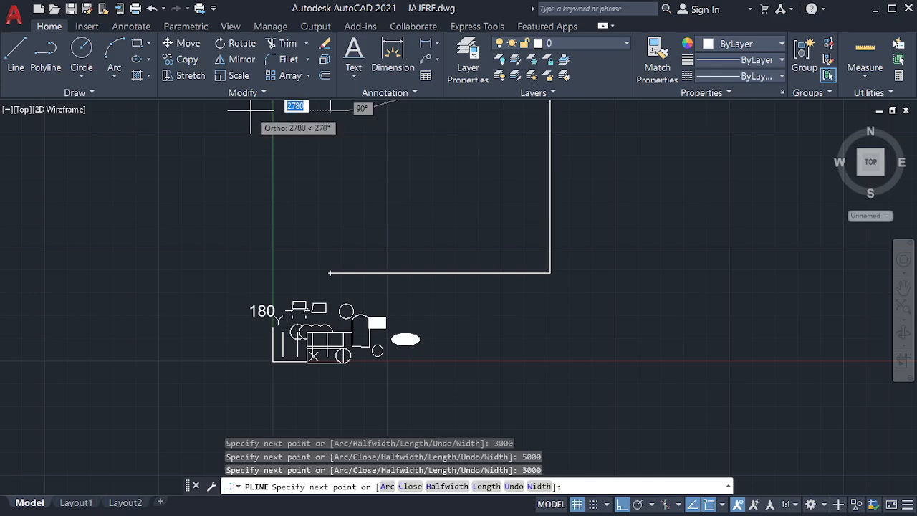
type("CL")
key("Return")
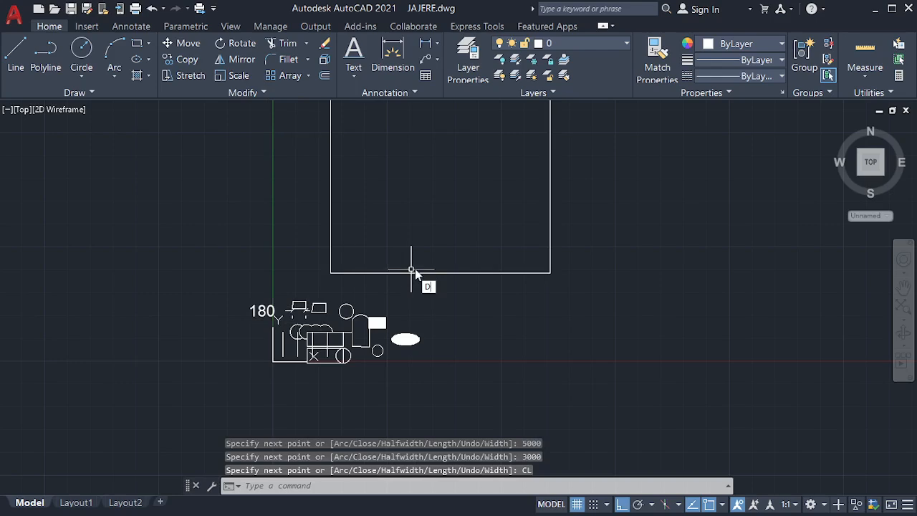
key("Escape")
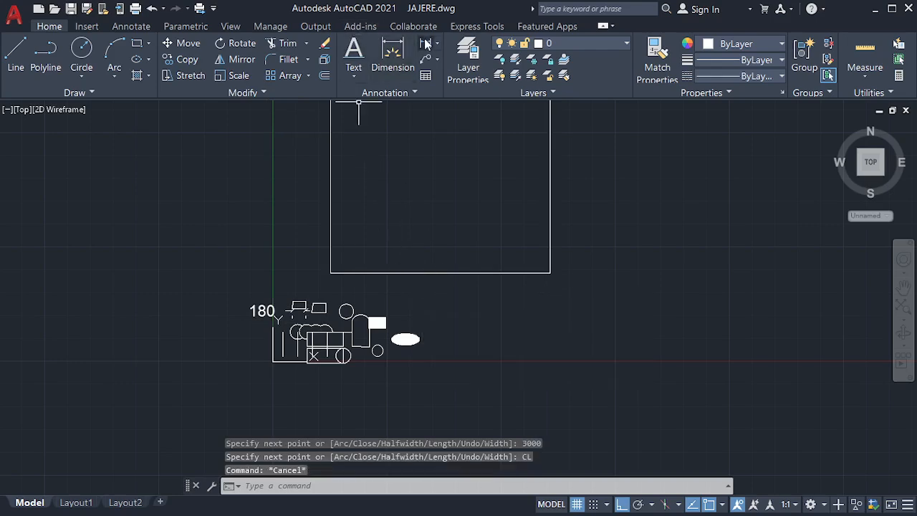
Step: Add a 3000 linear dimension along the rectangle's bottom edge, placed below it
left_click(427, 44)
scroll(530, 327, "down", 3)
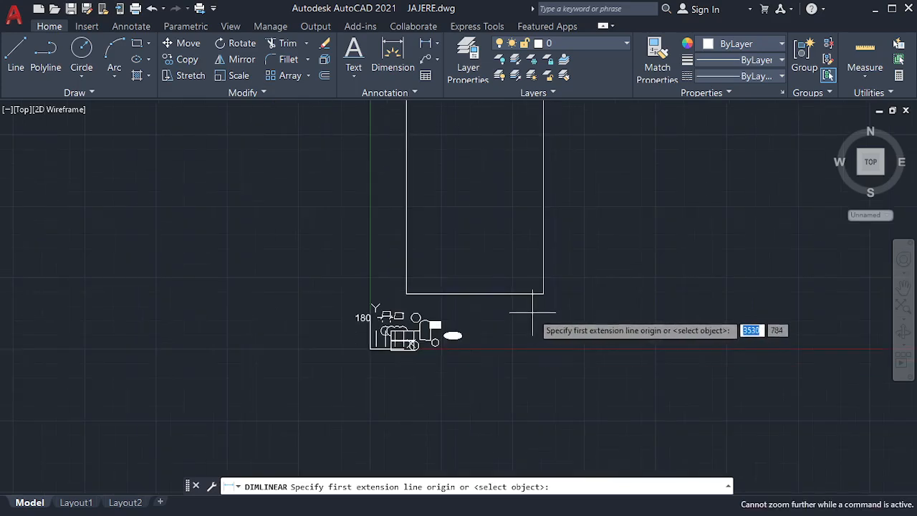
left_click(543, 293)
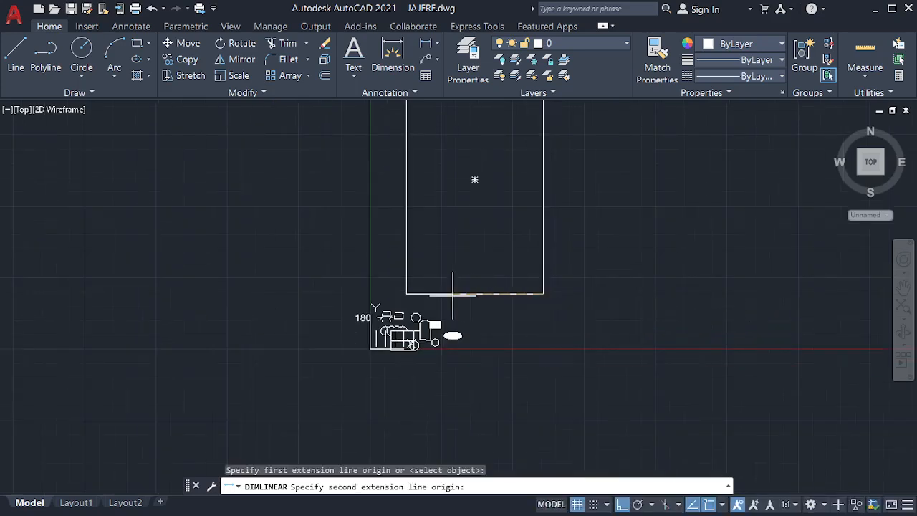
left_click(406, 293)
scroll(406, 295, "up", 4)
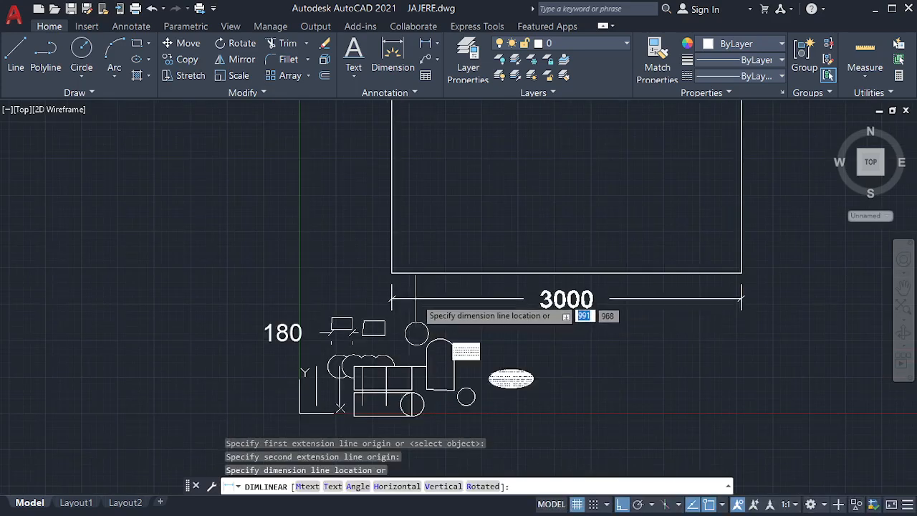
left_click(415, 295)
scroll(487, 305, "down", 2)
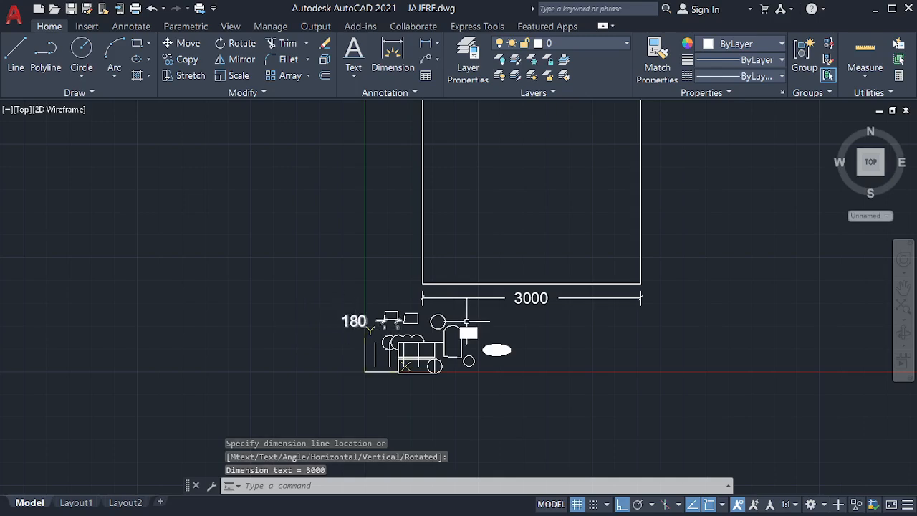
scroll(422, 369, "down", 6)
scroll(429, 362, "up", 4)
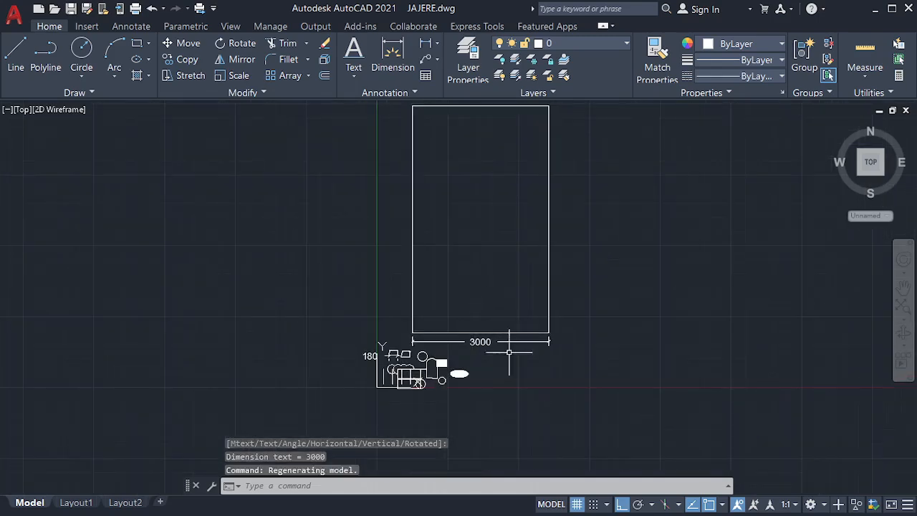
scroll(497, 362, "down", 2)
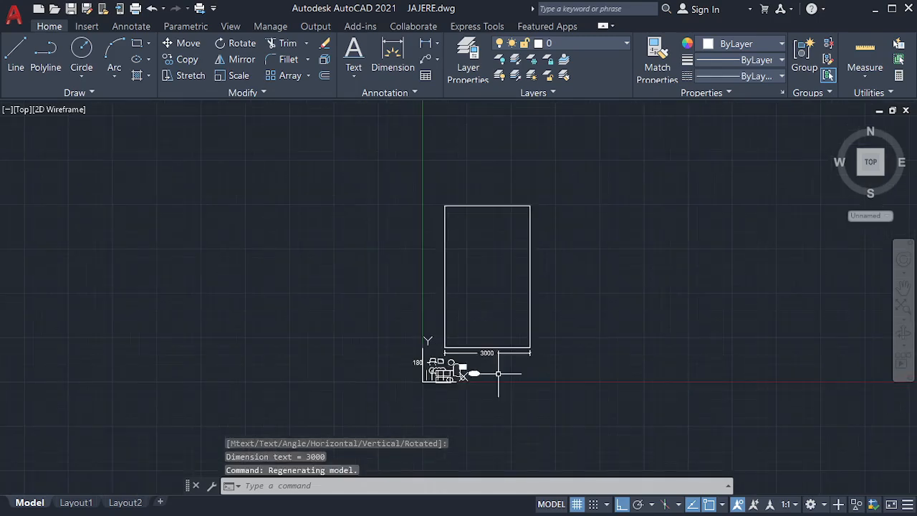
scroll(505, 355, "up", 2)
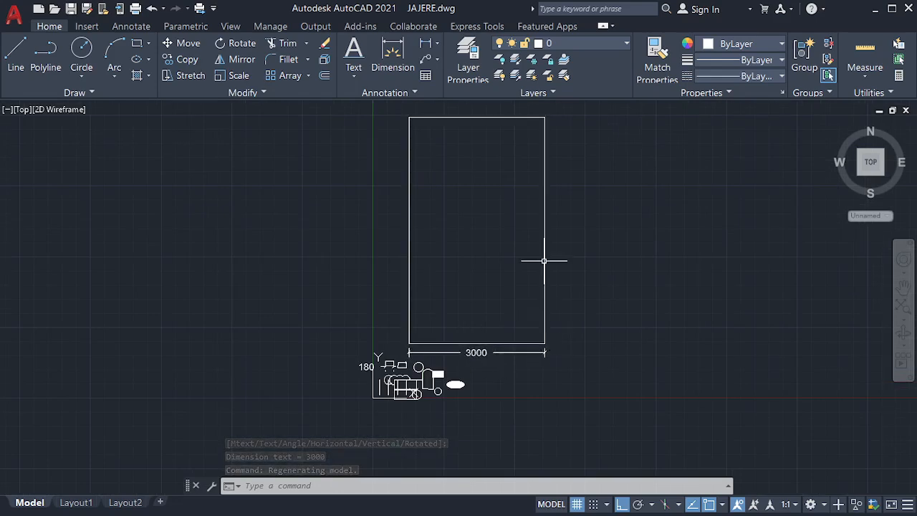
Step: Add a 5000 linear dimension along the rectangle's right side, from top-right to bottom-right corner
left_click(426, 43)
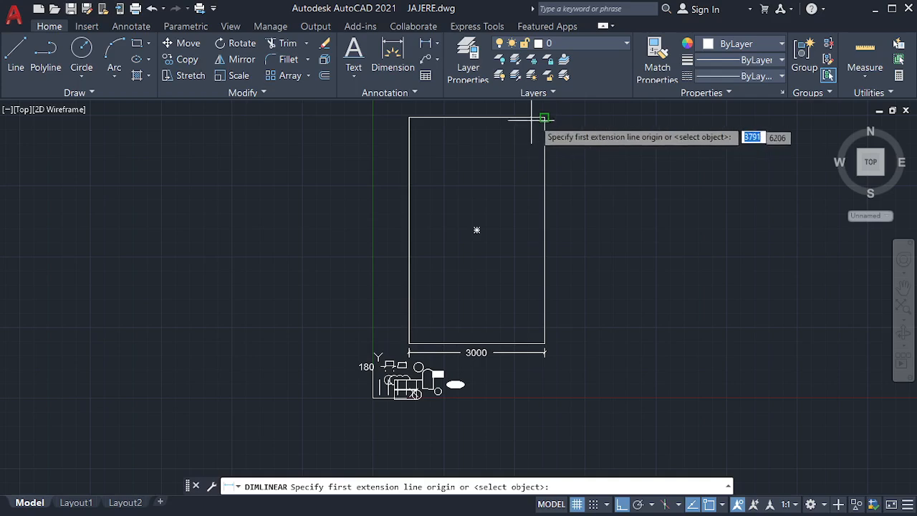
left_click(544, 117)
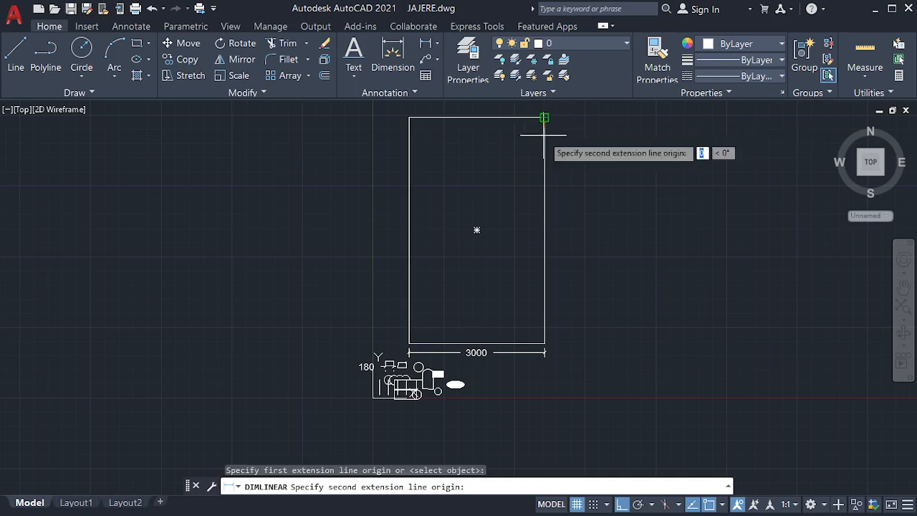
left_click(545, 343)
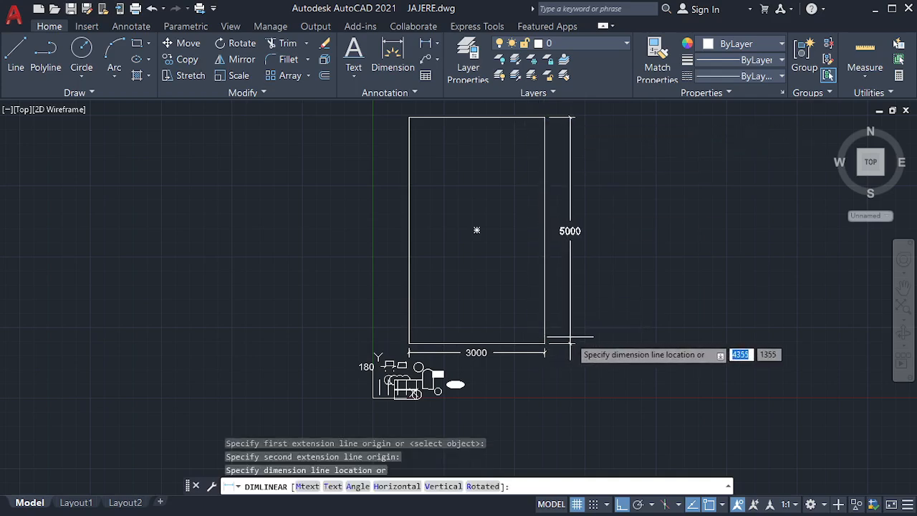
left_click(570, 336)
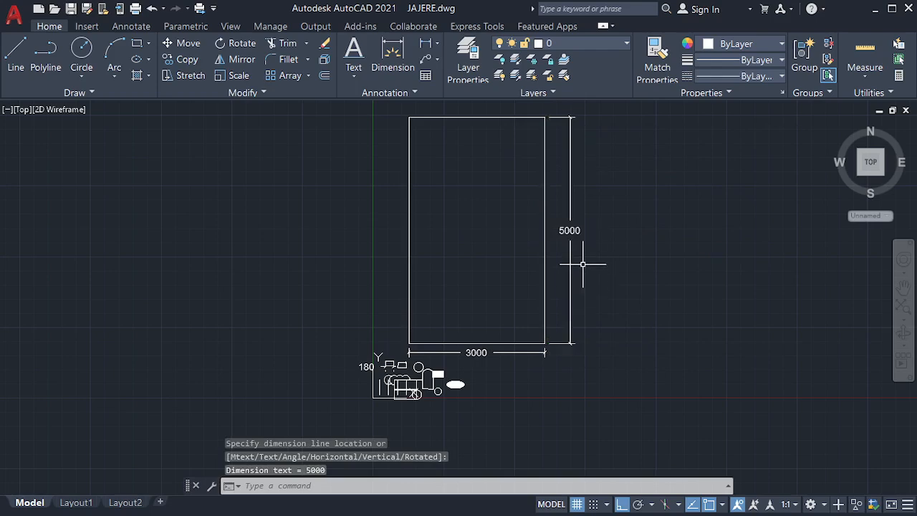
left_click(437, 44)
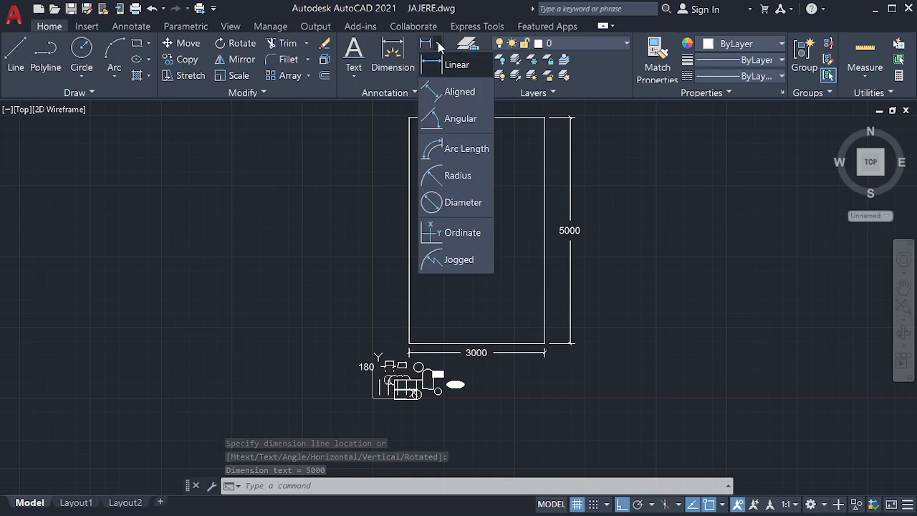
left_click(459, 93)
scroll(430, 398, "up", 5)
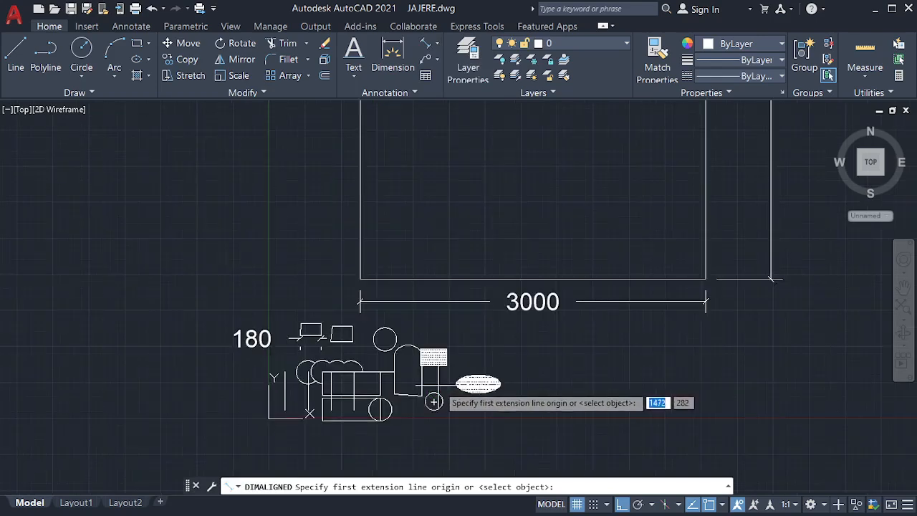
scroll(308, 351, "up", 4)
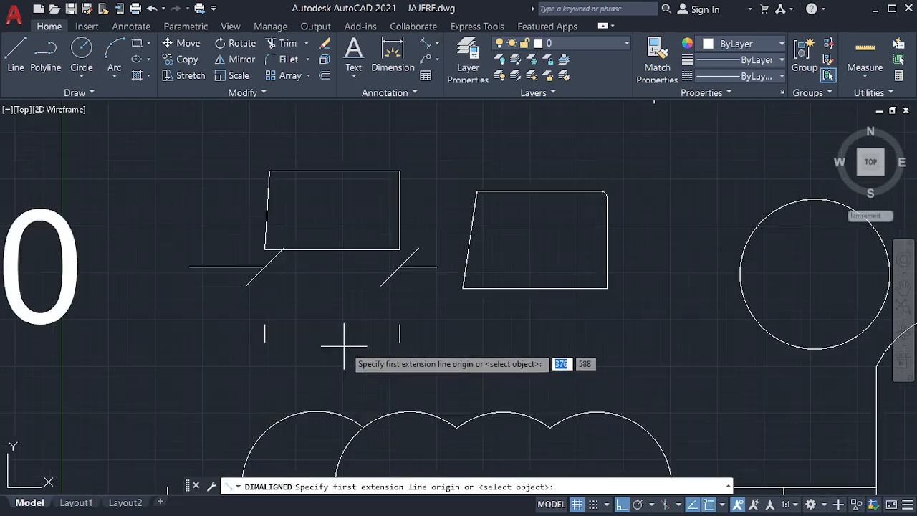
left_click(462, 289)
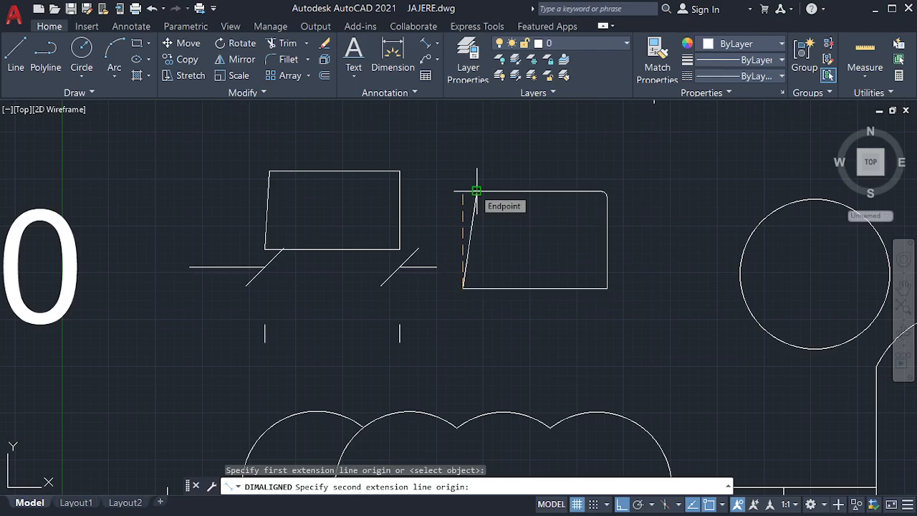
left_click(476, 190)
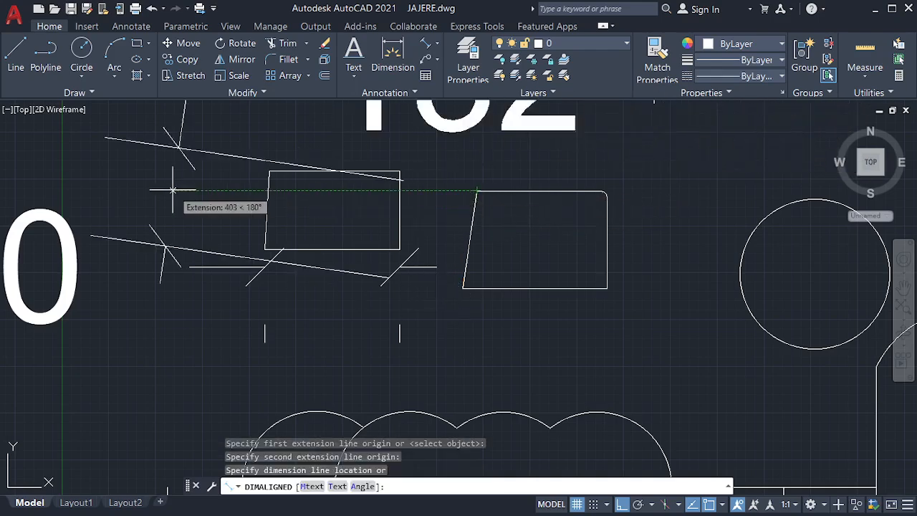
scroll(257, 218, "down", 4)
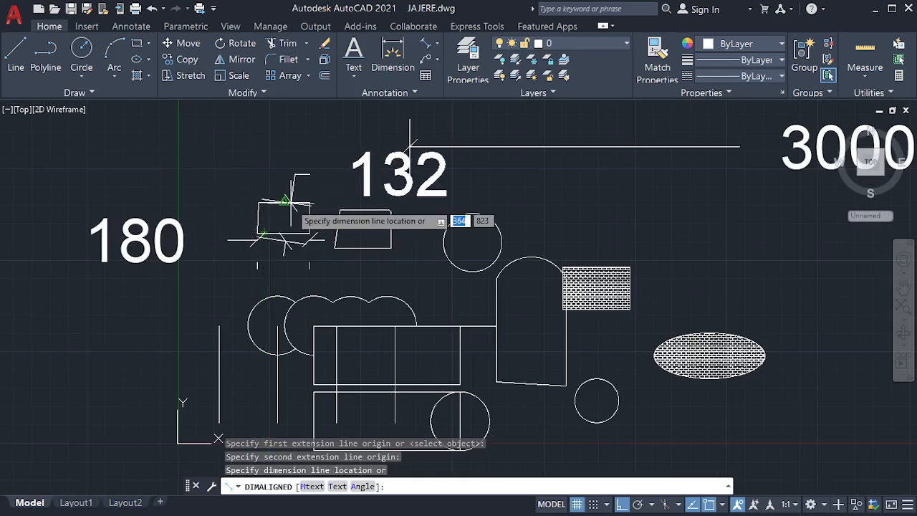
key("Escape")
scroll(291, 292, "down", 8)
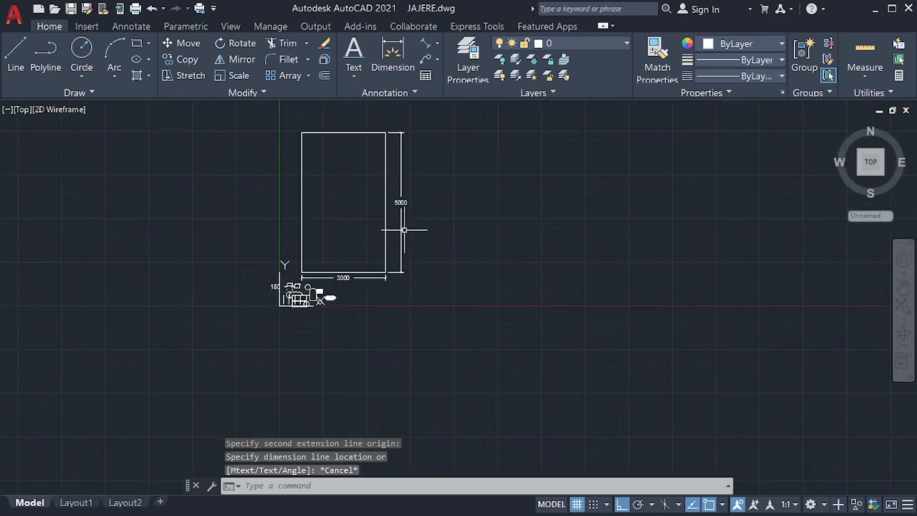
scroll(381, 300, "down", 2)
scroll(455, 241, "up", 2)
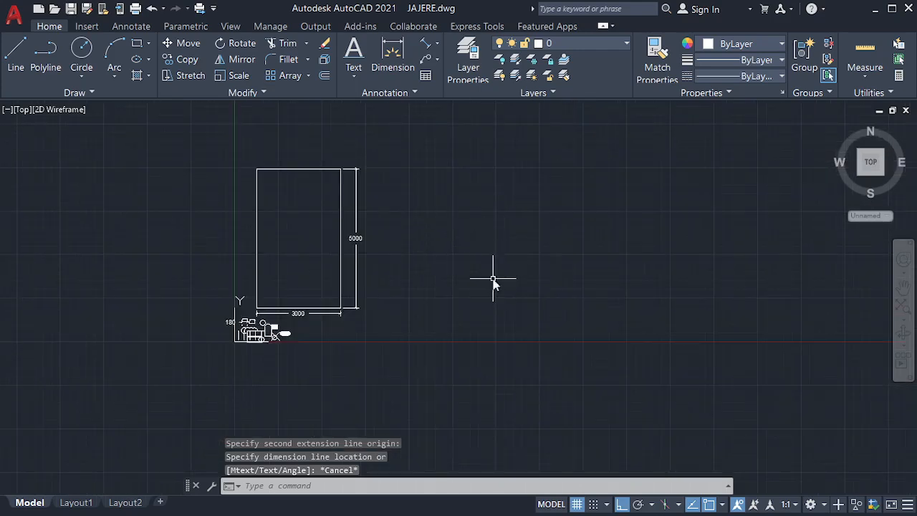
Step: Draw a closed PL polyline with a bottom edge, vertical right side, short top edge and slanted left side
type("PL")
key("Return")
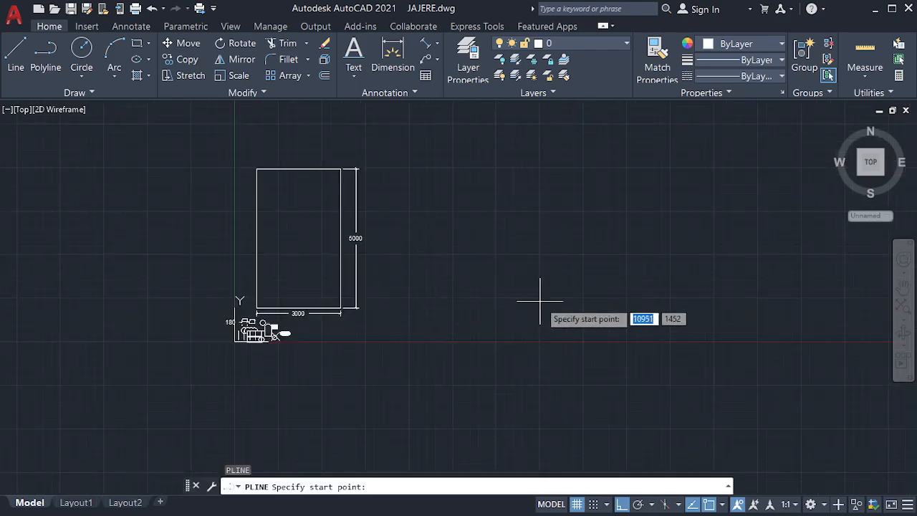
left_click(540, 301)
left_click(702, 287)
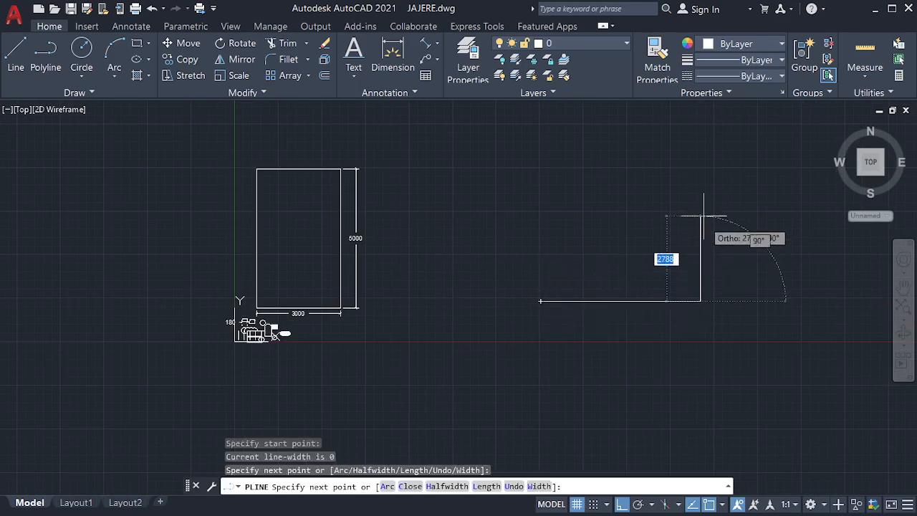
left_click(698, 143)
left_click(603, 143)
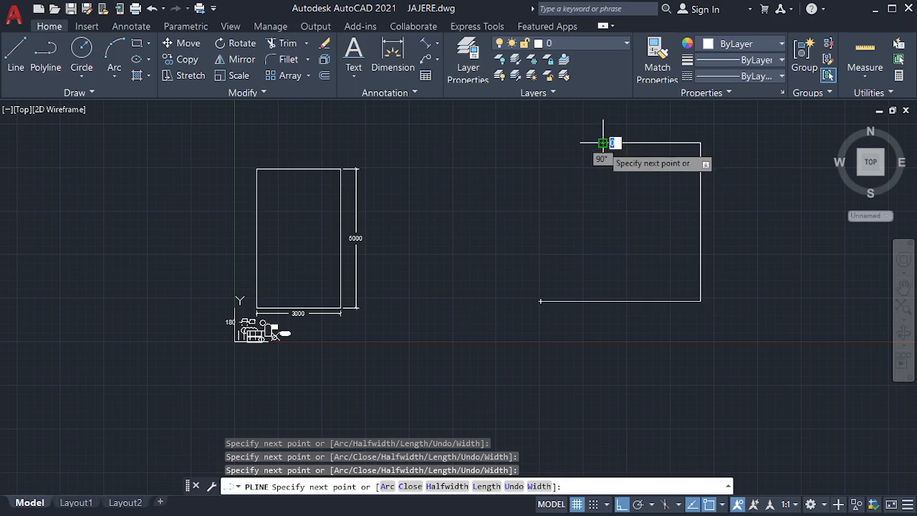
left_click(540, 301)
key("Escape")
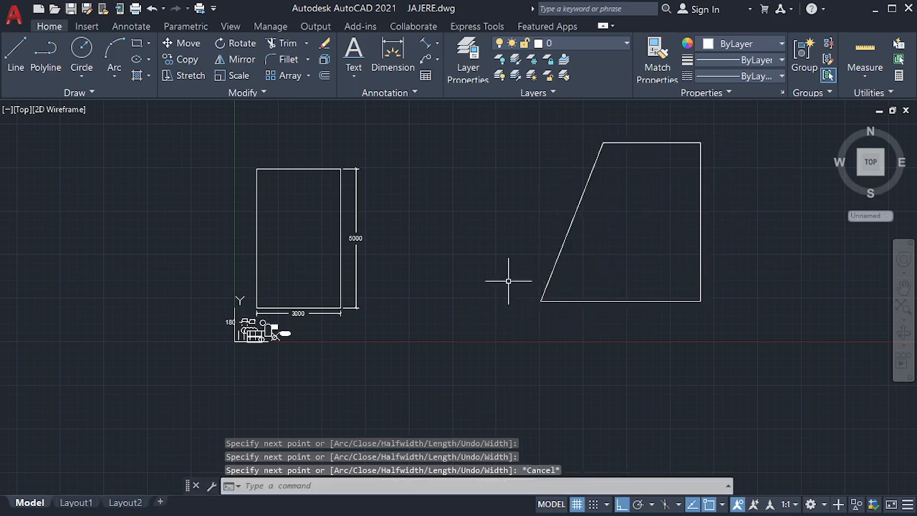
Step: Add a 6098 aligned dimension along the trapezoid's slanted left side
left_click(427, 43)
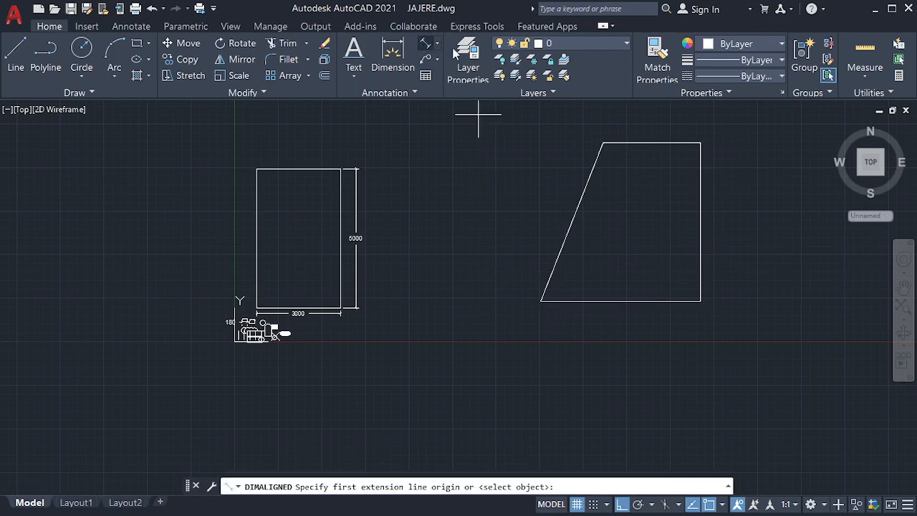
left_click(603, 143)
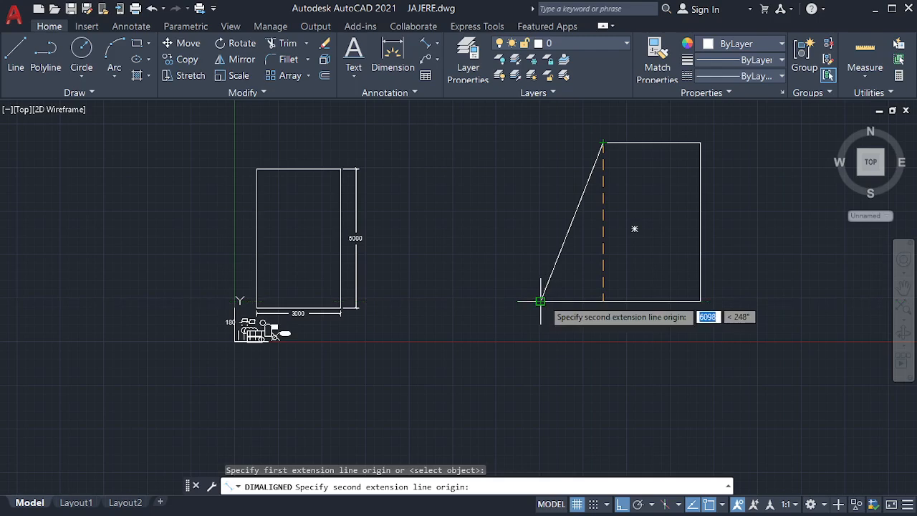
left_click(539, 301)
left_click(502, 291)
scroll(534, 204, "up", 5)
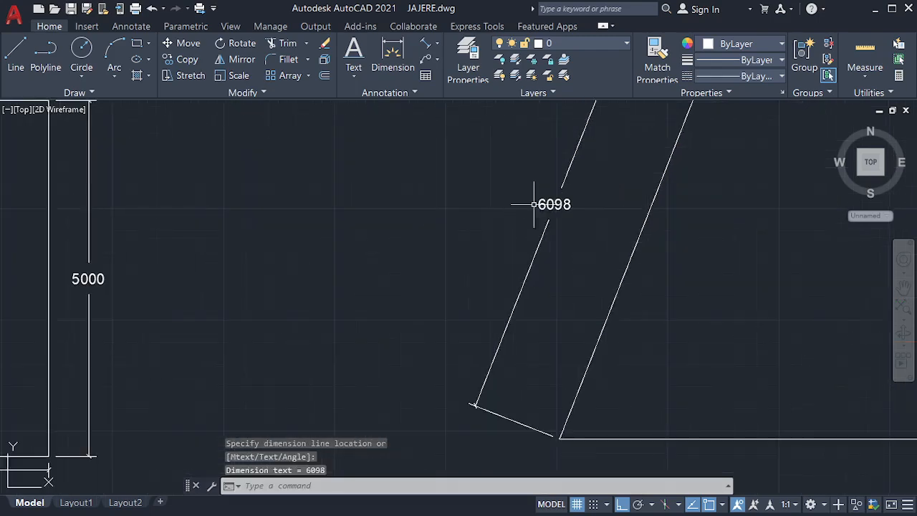
scroll(533, 204, "down", 5)
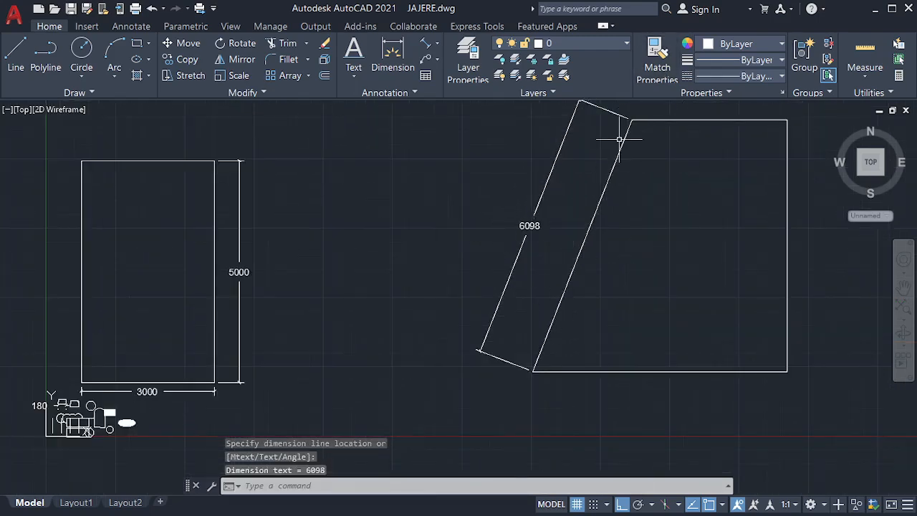
Step: Add a 5672 linear height dimension on the left of the trapezoid
left_click(437, 43)
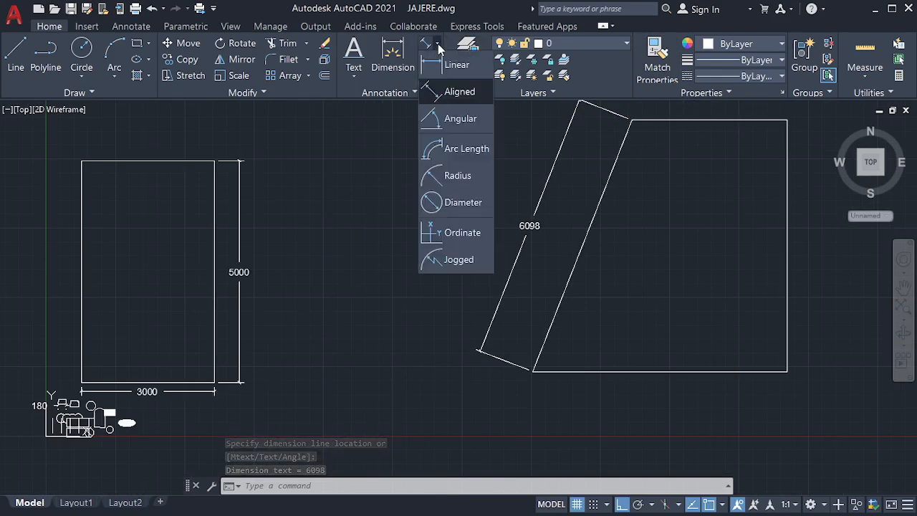
left_click(444, 65)
left_click(631, 120)
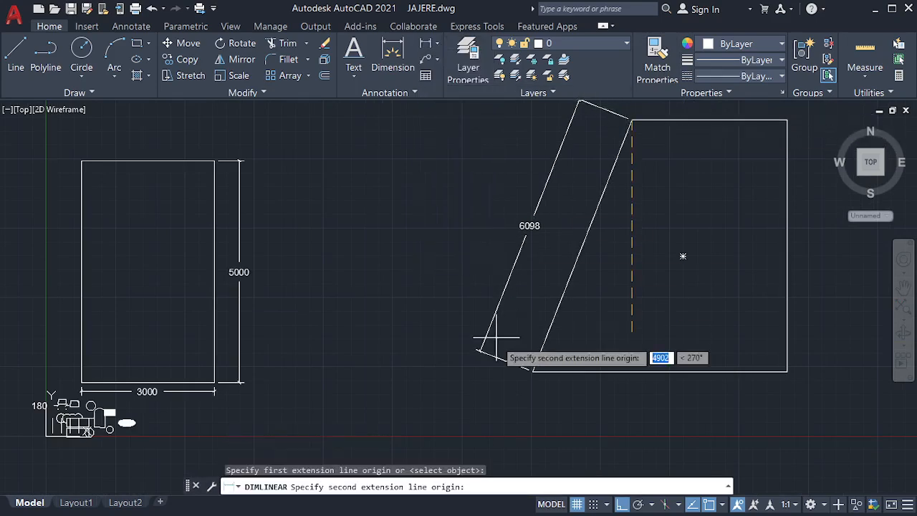
left_click(531, 370)
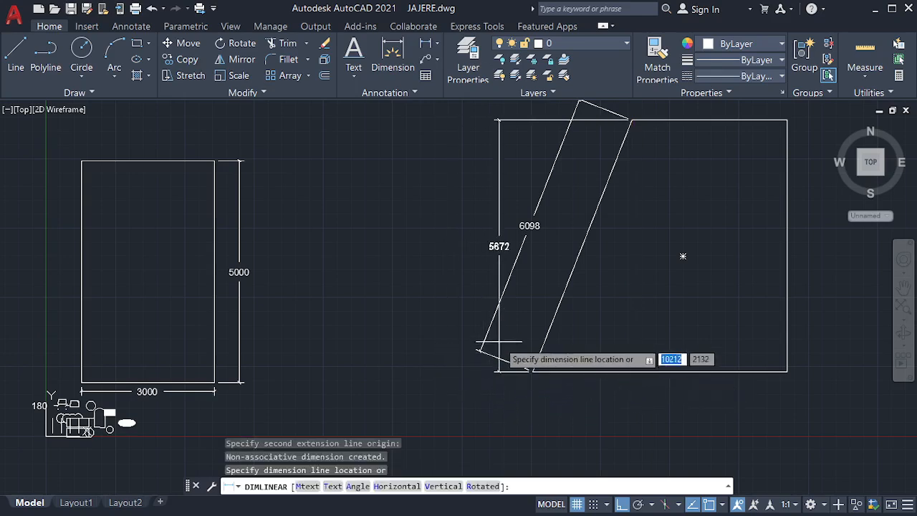
left_click(455, 347)
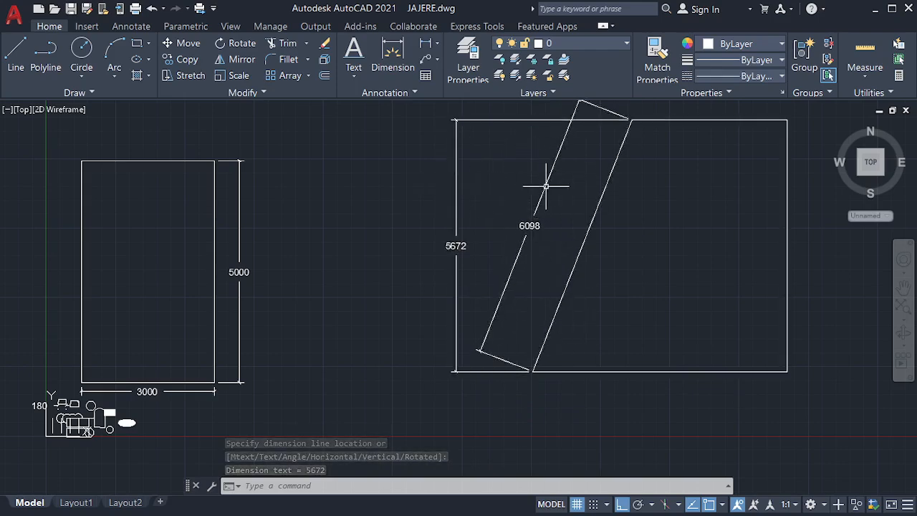
Step: Erase the stray polyline and its 5672 dimension with a selection window
left_click(482, 205)
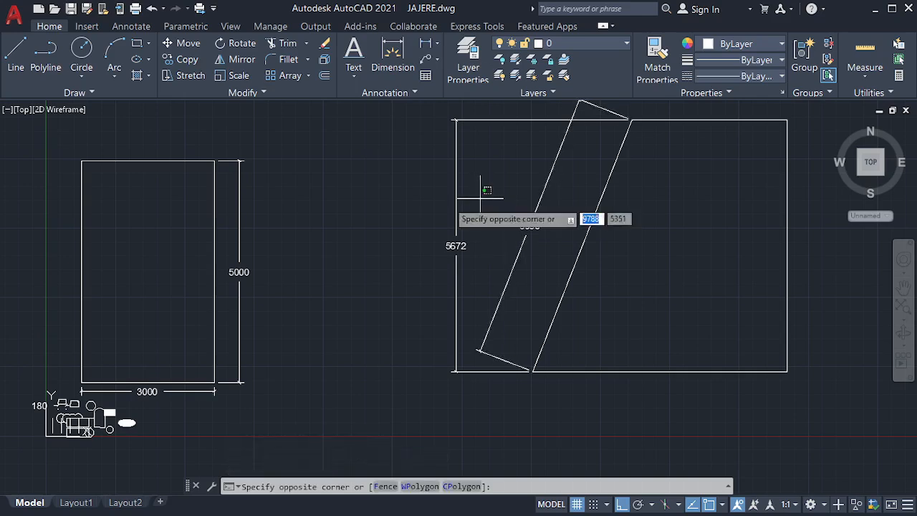
left_click(407, 210)
key("Delete")
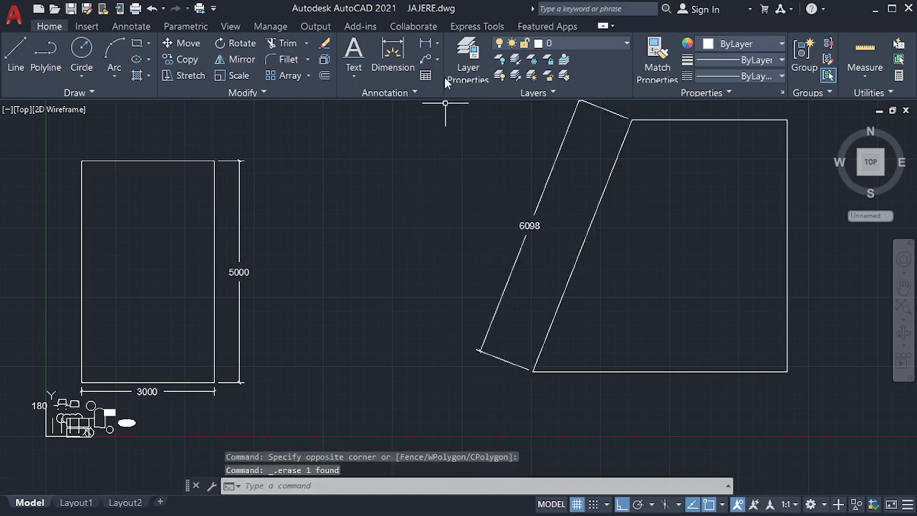
left_click(437, 43)
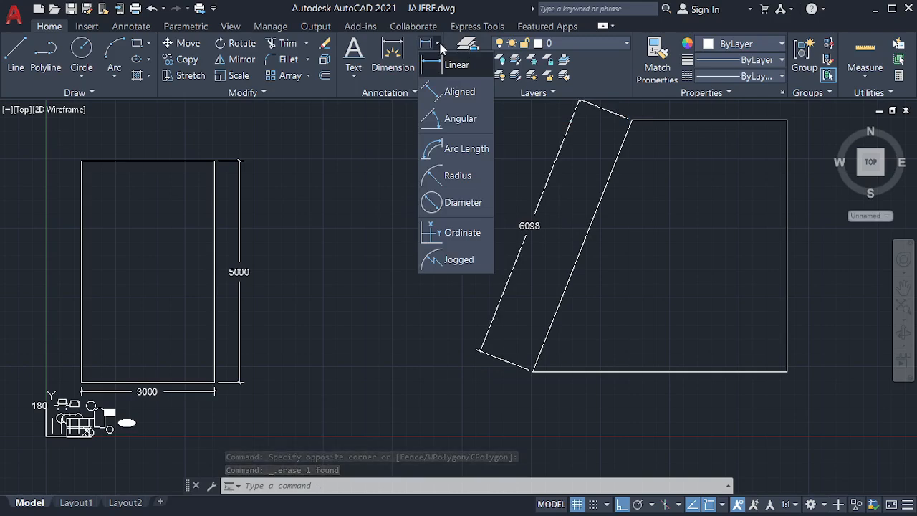
Step: Place a 90° angular dimension between the trapezoid's right vertical edge and bottom edge
left_click(454, 119)
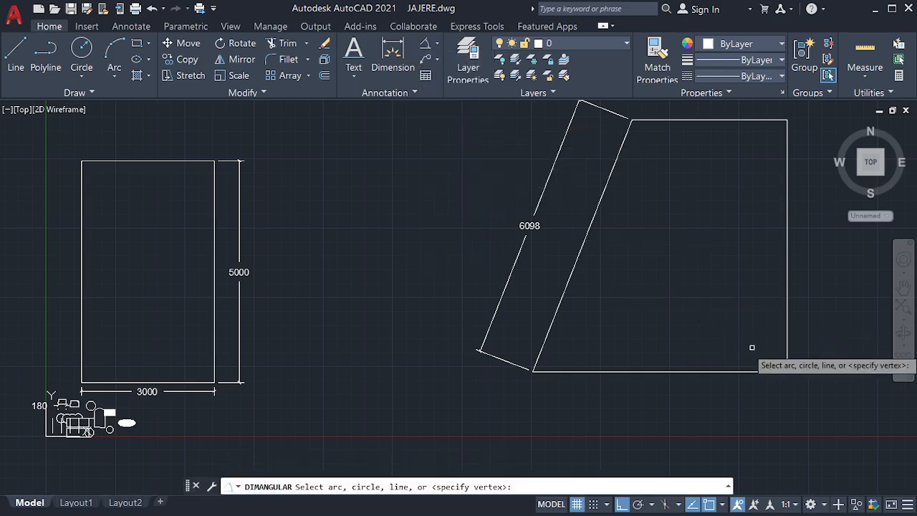
left_click(786, 341)
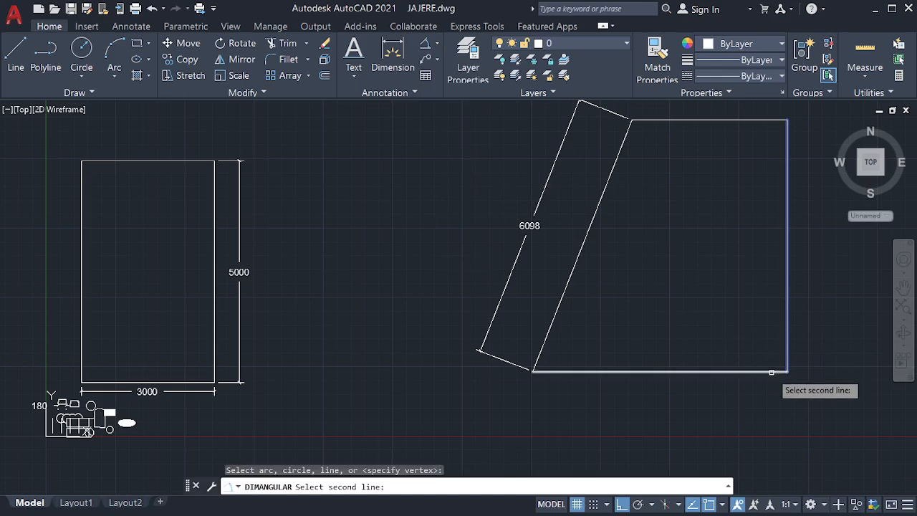
left_click(771, 371)
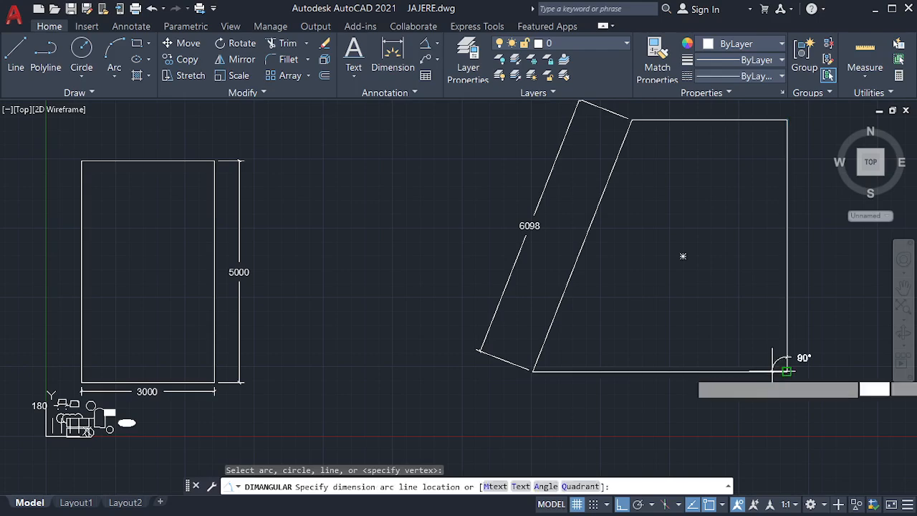
left_click(763, 356)
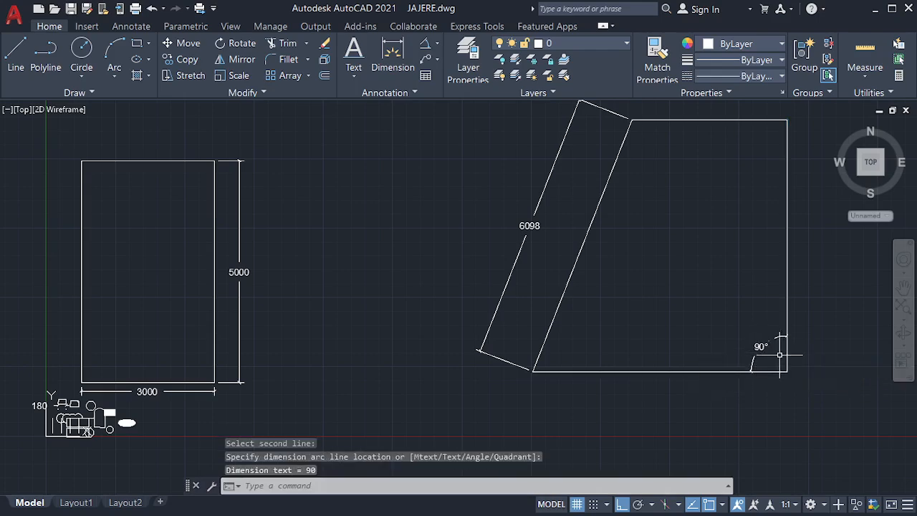
scroll(762, 349, "up", 4)
scroll(721, 331, "down", 5)
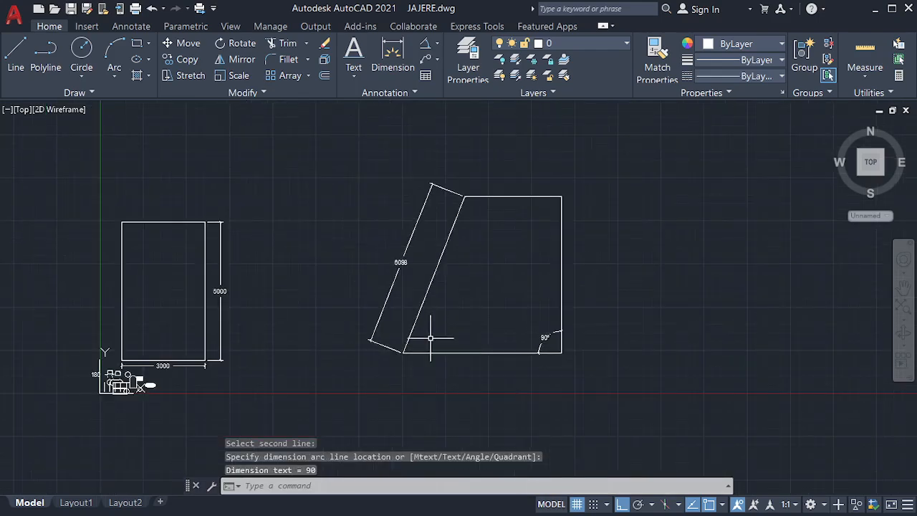
scroll(405, 346, "up", 2)
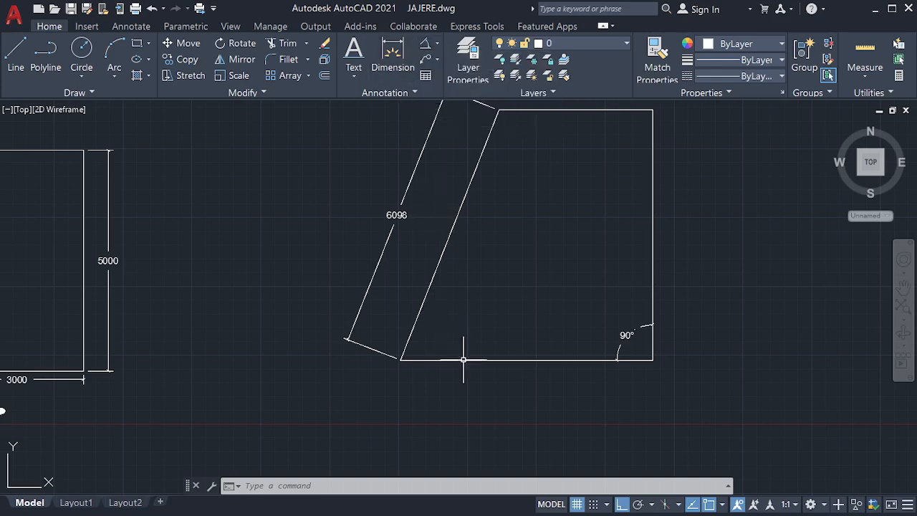
Step: Repeat the angular dimension to mark 68° between the bottom edge and the slanted side
key("Return")
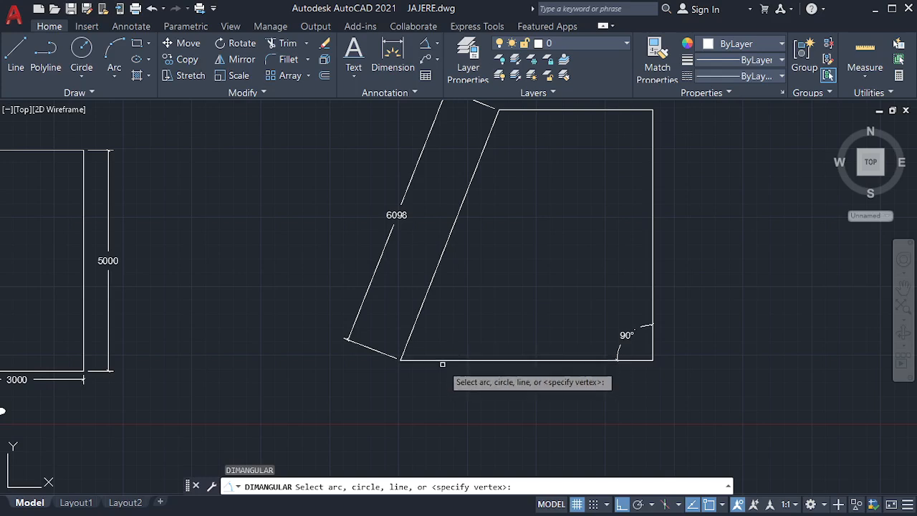
left_click(442, 360)
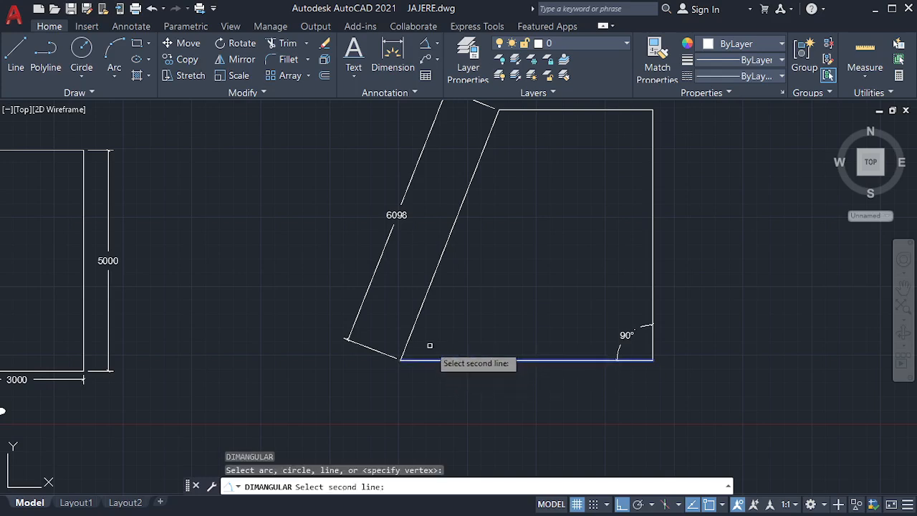
left_click(421, 323)
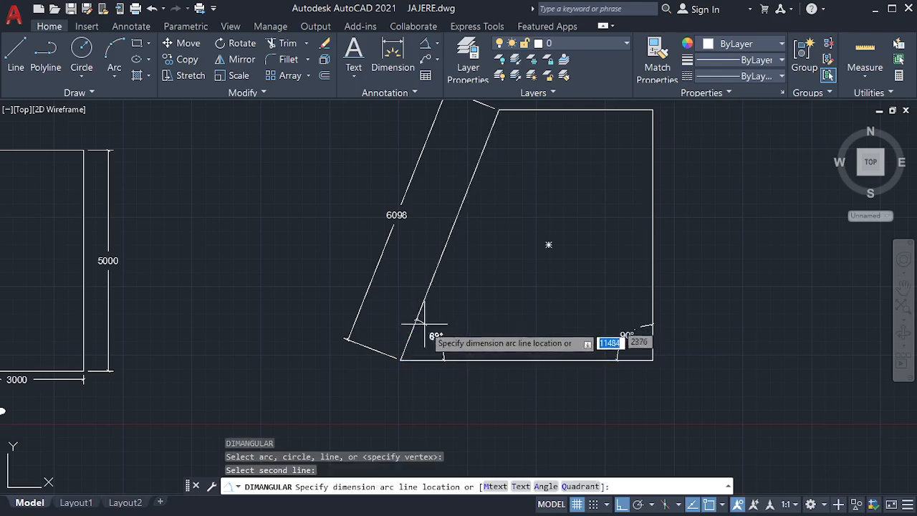
left_click(451, 326)
scroll(448, 330, "up", 4)
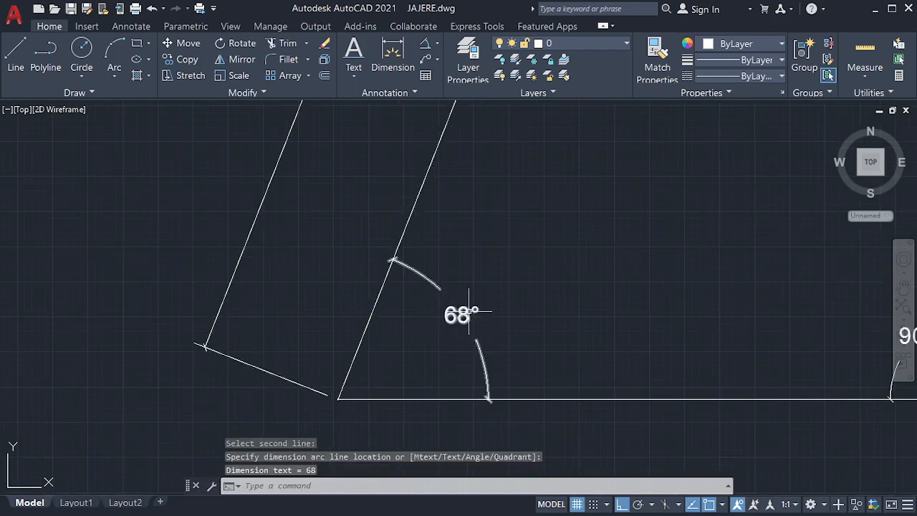
scroll(473, 329, "up", 2)
scroll(451, 315, "down", 6)
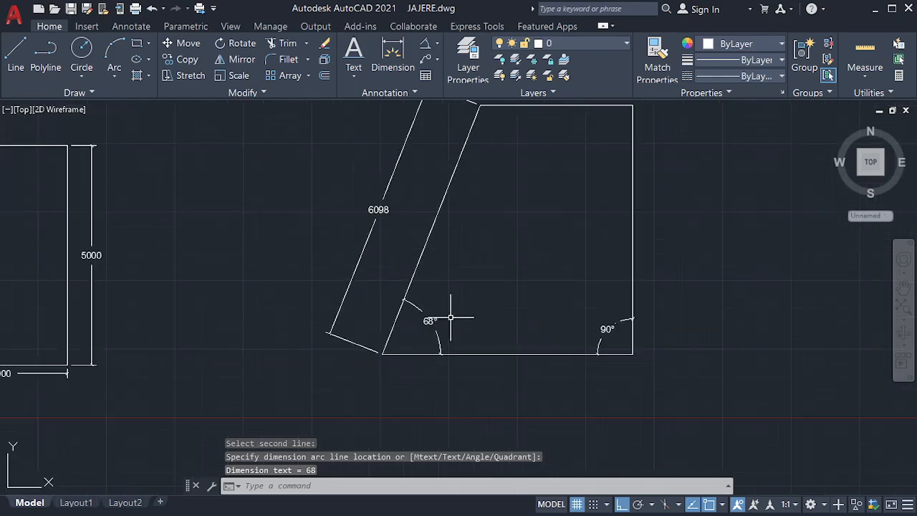
scroll(483, 367, "down", 4)
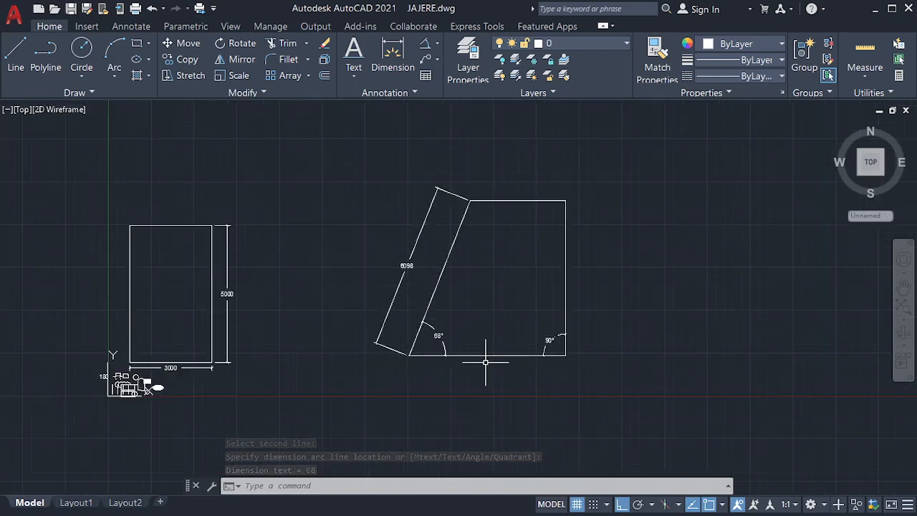
left_click(434, 43)
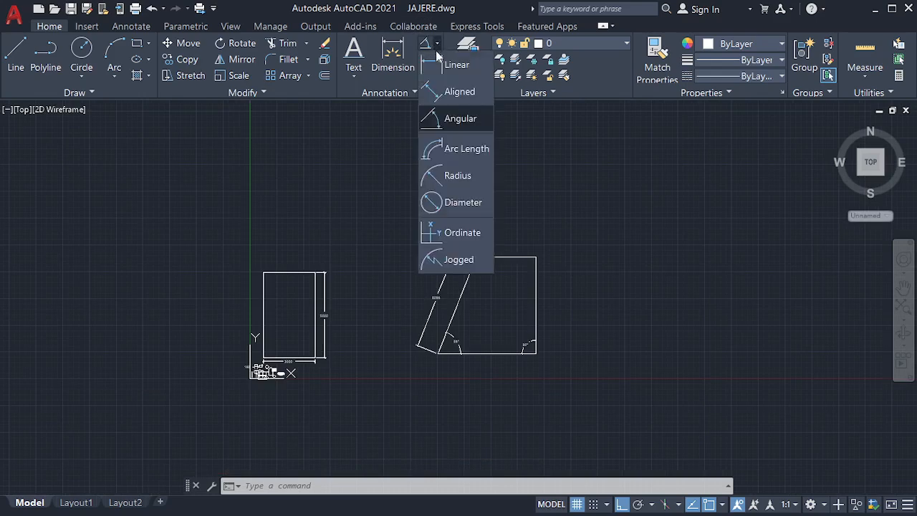
Step: Draw an arc polyline from the shape's top-left corner to its top-right corner
left_click(474, 155)
scroll(259, 371, "up", 1)
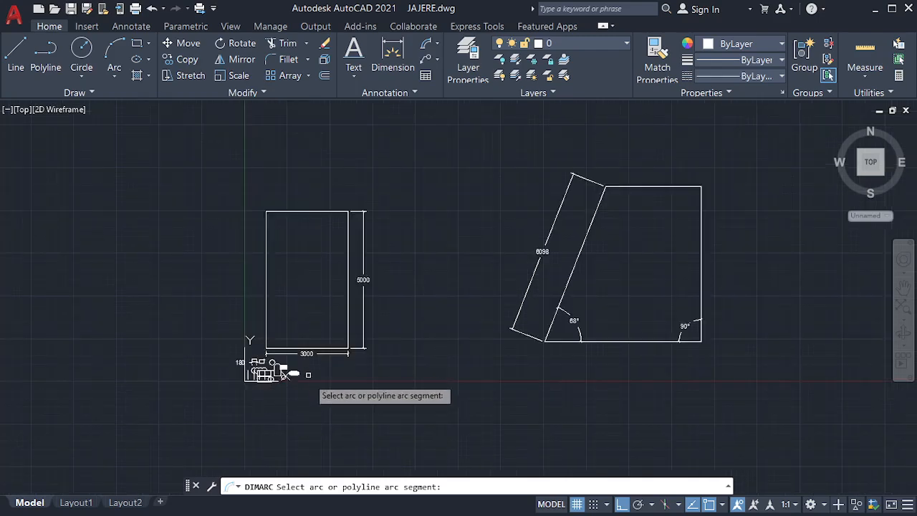
scroll(354, 404, "down", 2)
key("Escape")
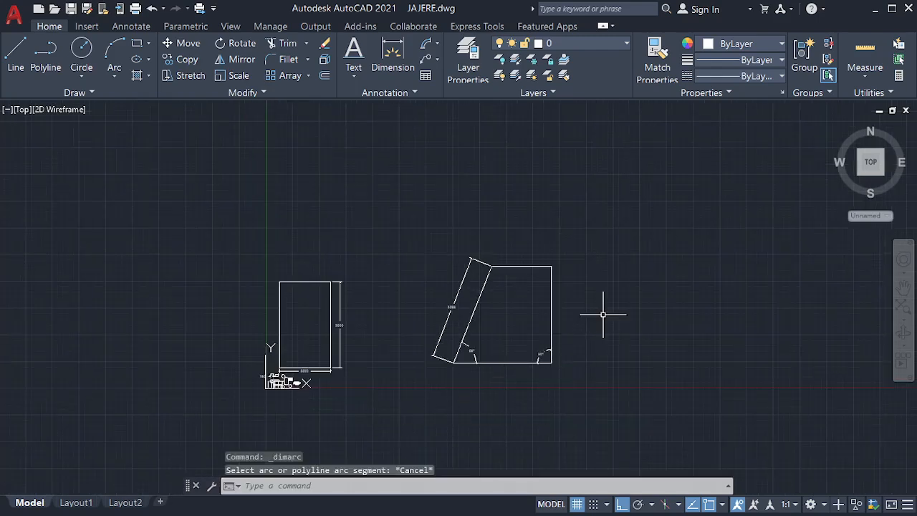
key("Return")
key("Escape")
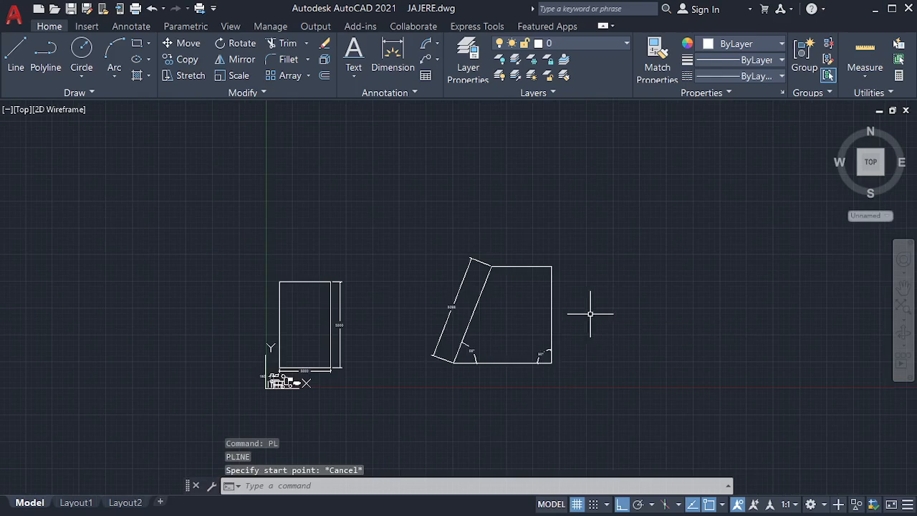
key("Return")
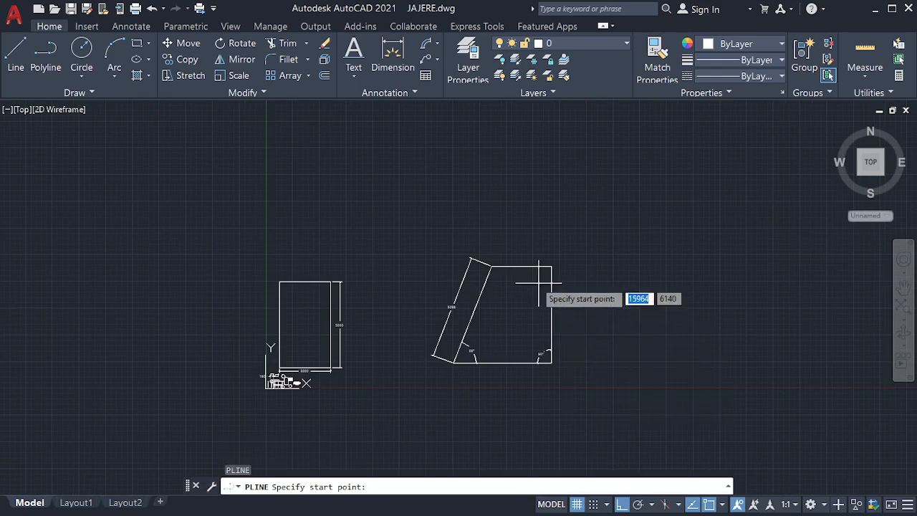
left_click(491, 265)
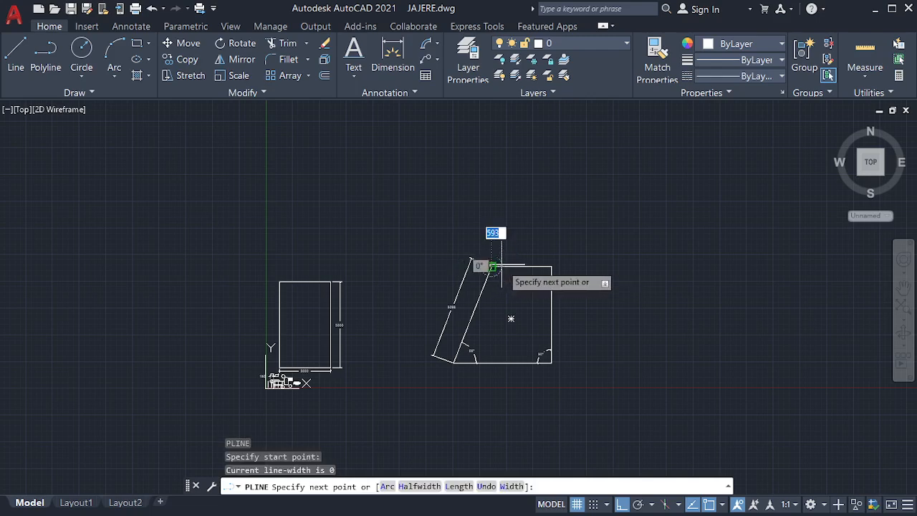
type("A")
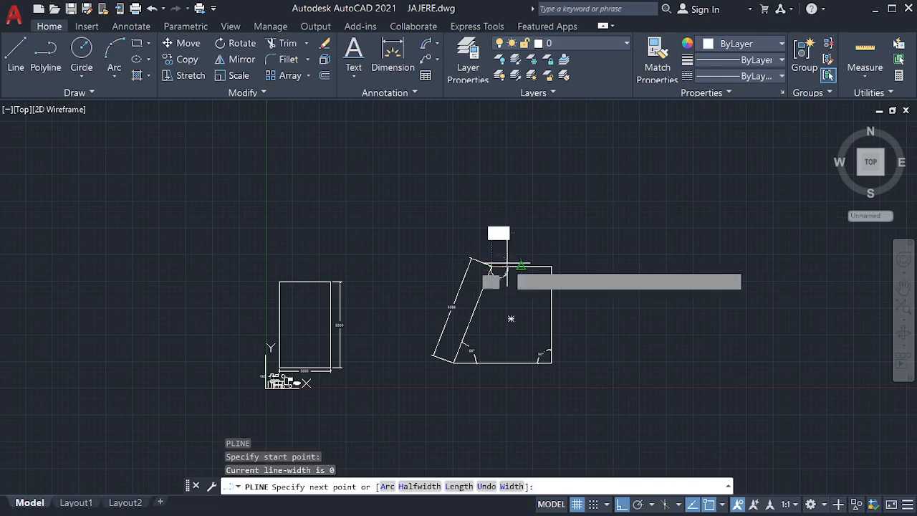
key("Return")
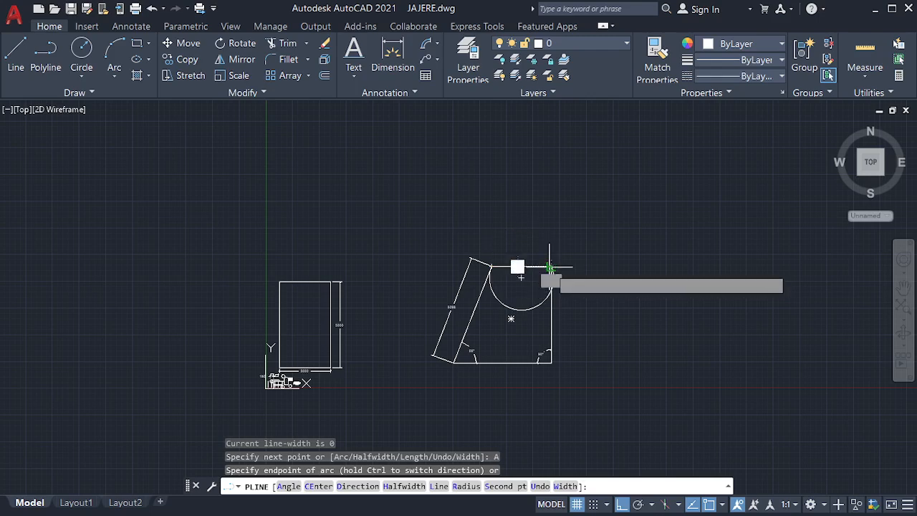
left_click(550, 266)
key("Escape")
Step: Grip-stretch the arc's midpoint so it bulges upward above the top edge
left_click(528, 307)
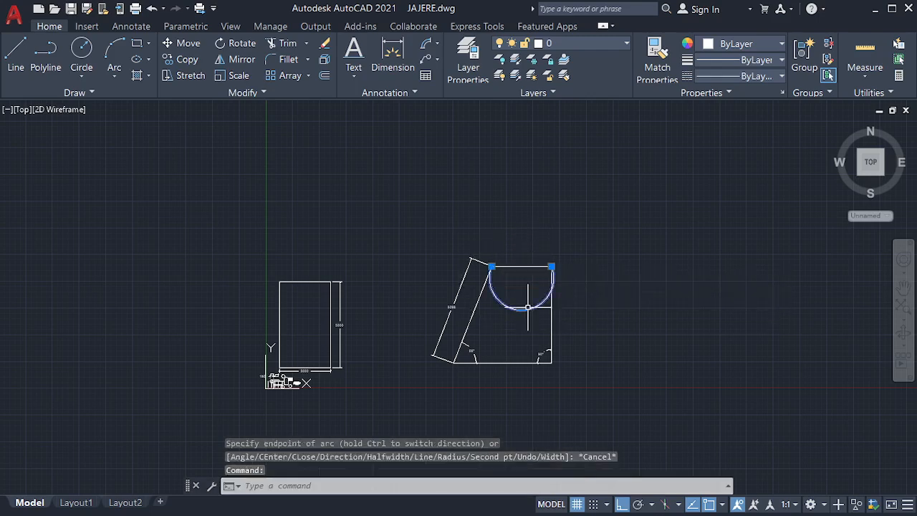
left_click(525, 309)
left_click_drag(521, 306, 513, 290)
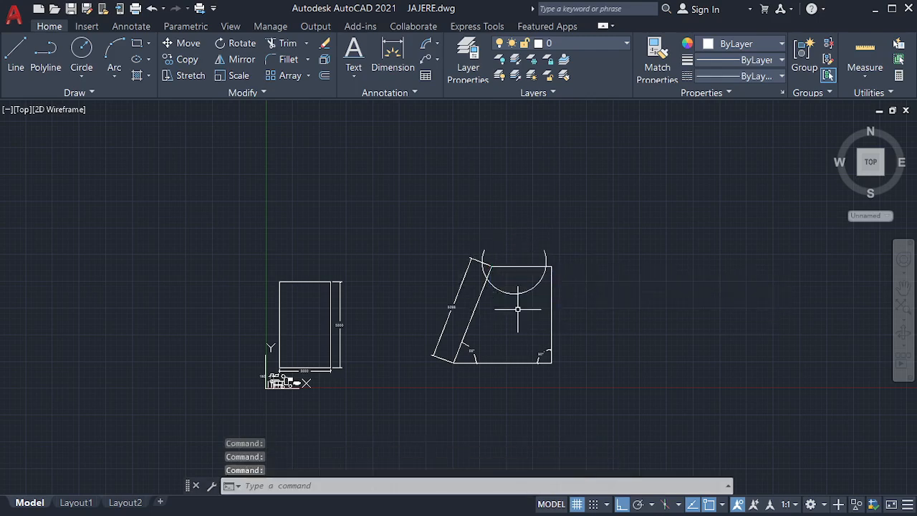
left_click(519, 294)
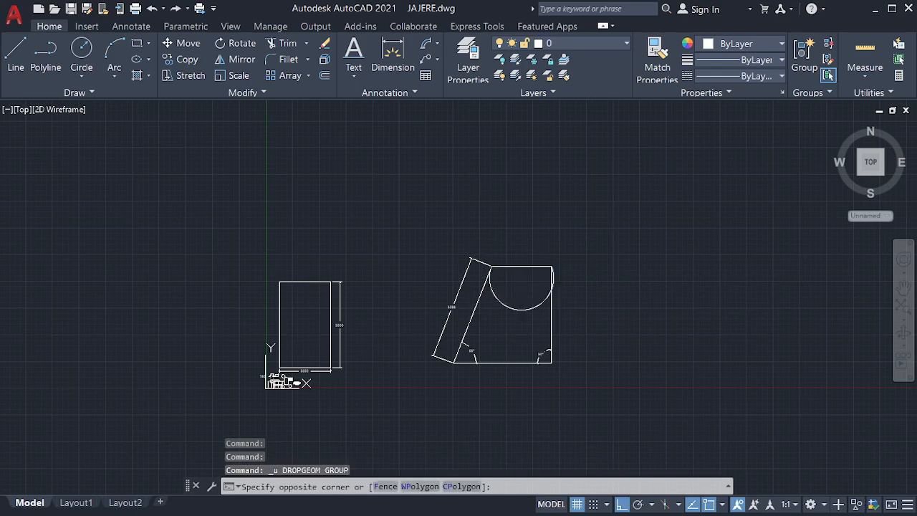
left_click(521, 309)
left_click(520, 309)
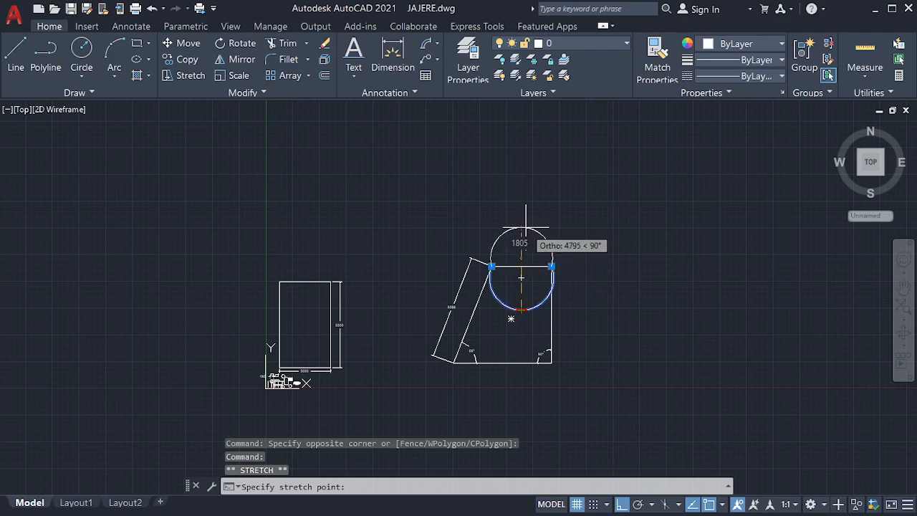
left_click(527, 229)
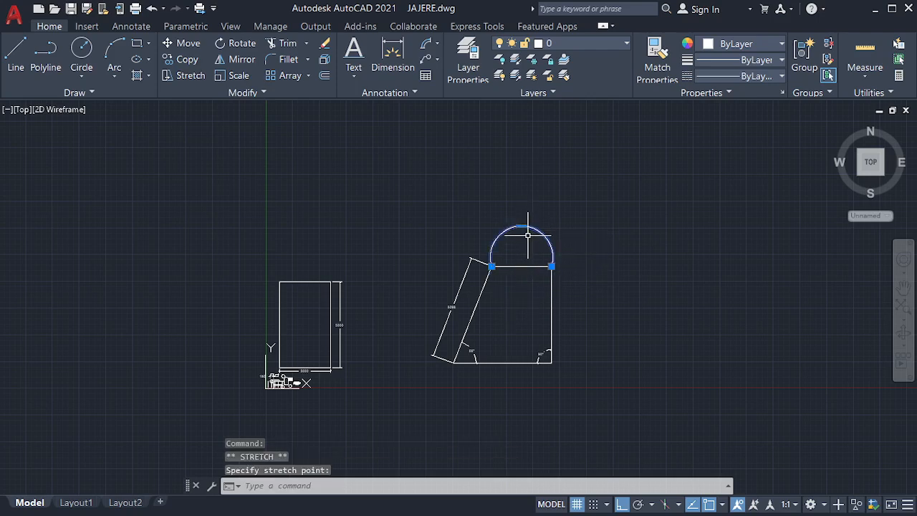
scroll(530, 274, "up", 4)
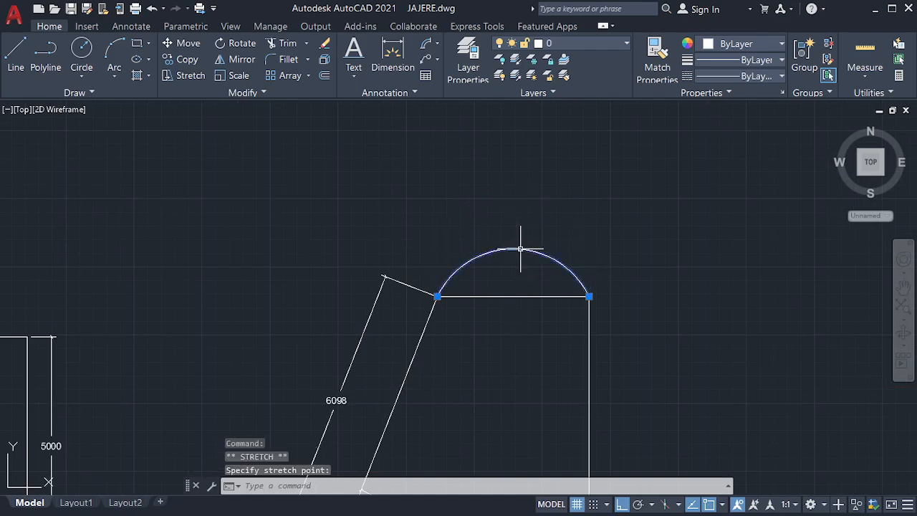
key("Escape")
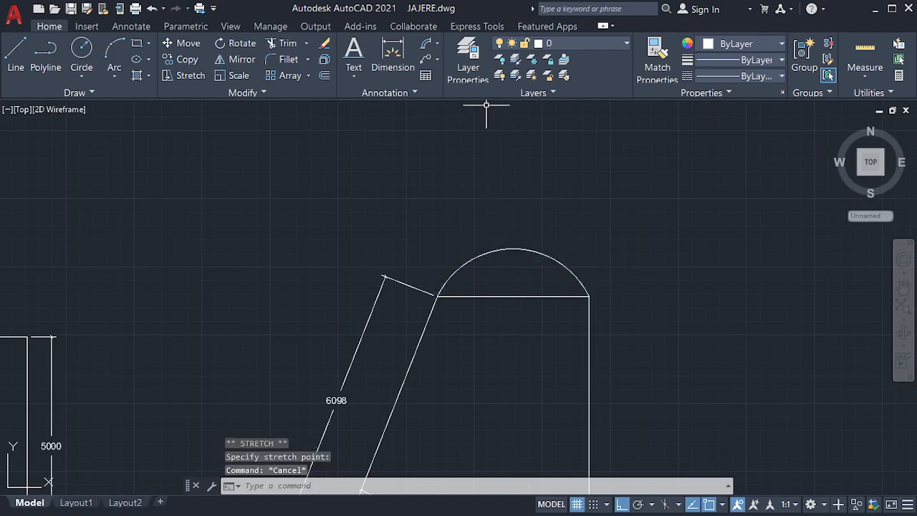
Step: Add a 4349 arc-length dimension above the arch
left_click(426, 44)
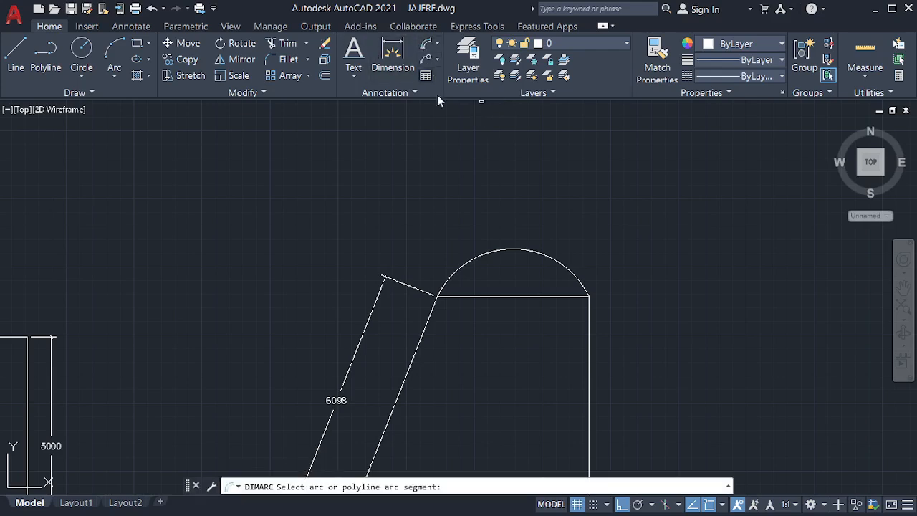
left_click(443, 288)
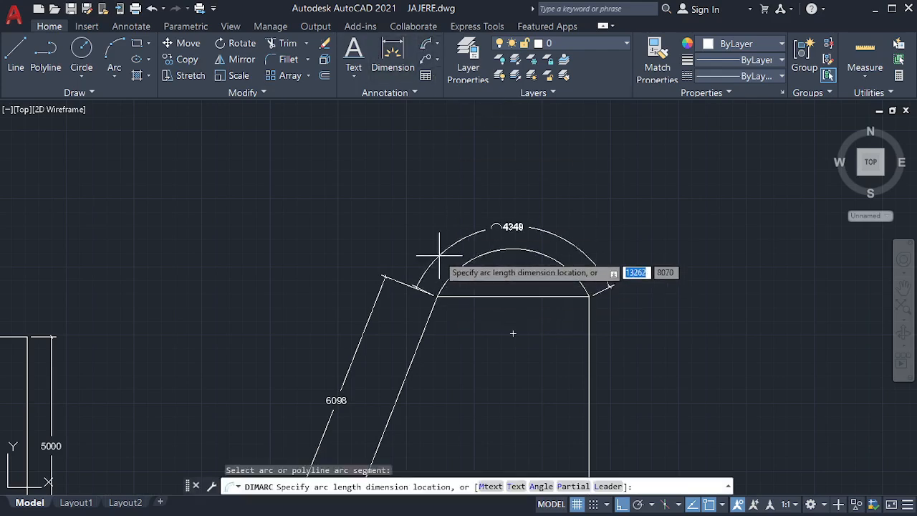
left_click(439, 255)
scroll(440, 256, "up", 4)
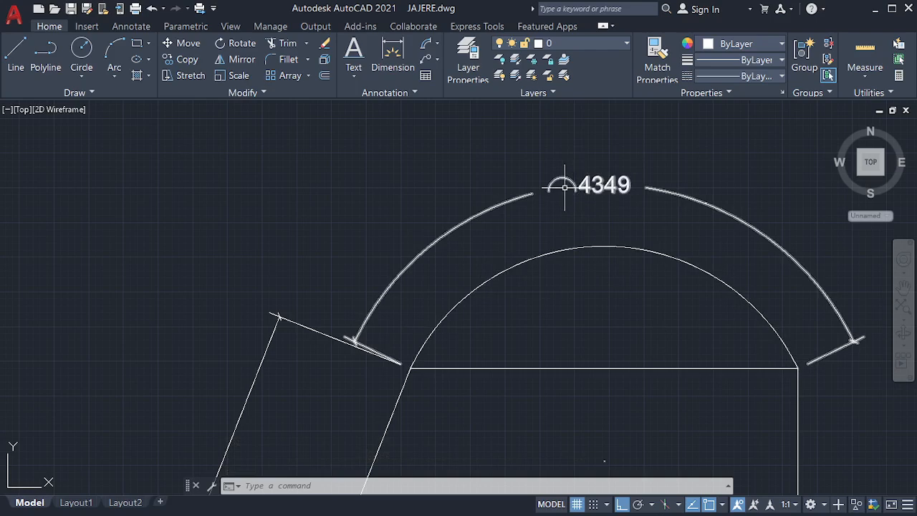
Step: Add an R1934 radius dimension to the inner arc
left_click(435, 45)
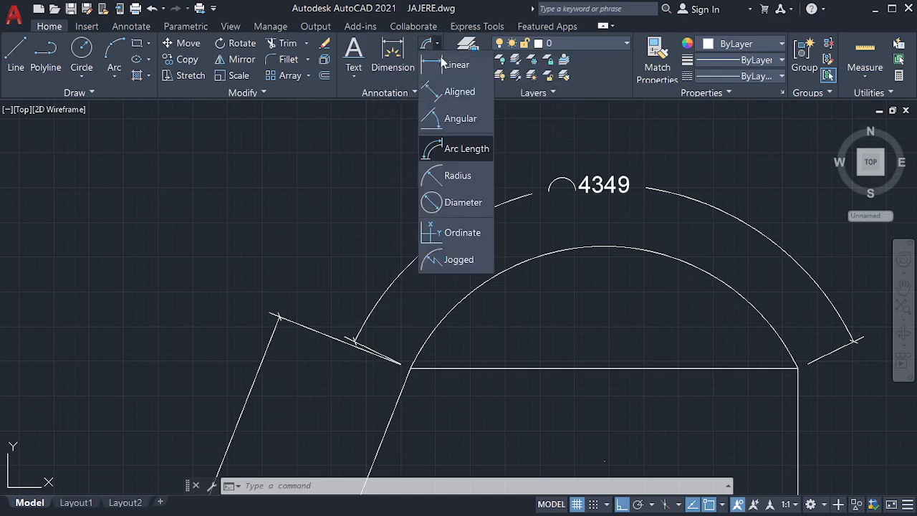
left_click(456, 176)
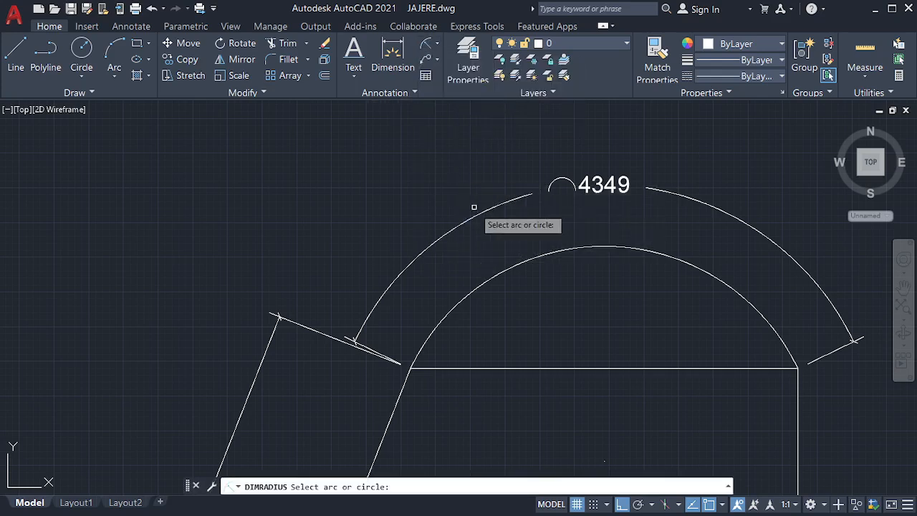
left_click(588, 247)
left_click(583, 276)
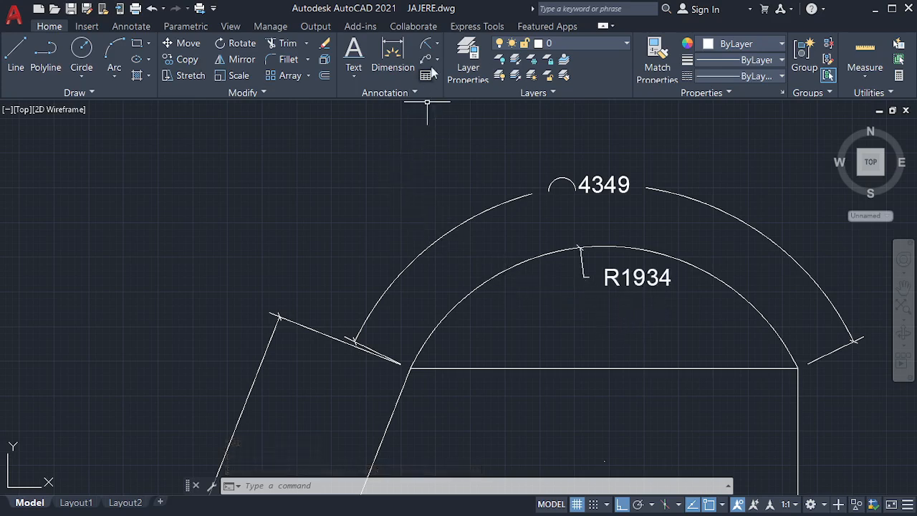
Step: Add a Ø3867 diameter dimension to the inner arc
left_click(436, 45)
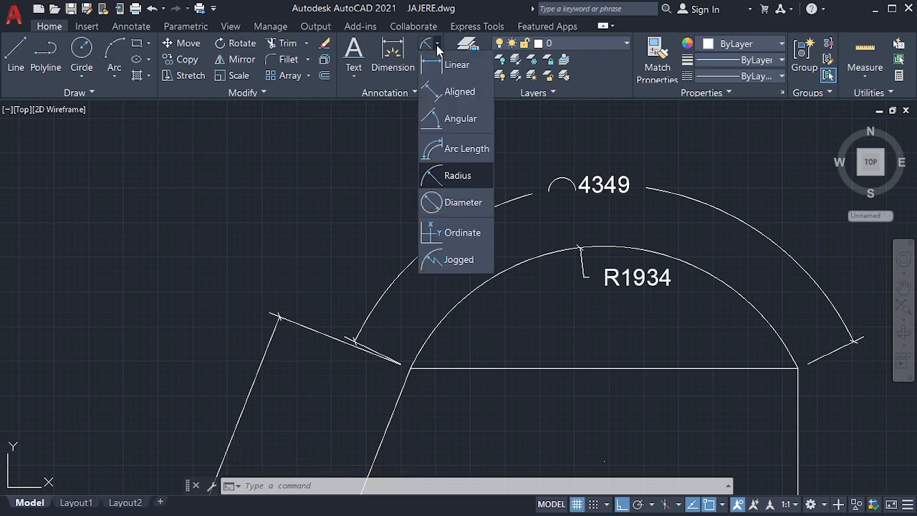
left_click(462, 209)
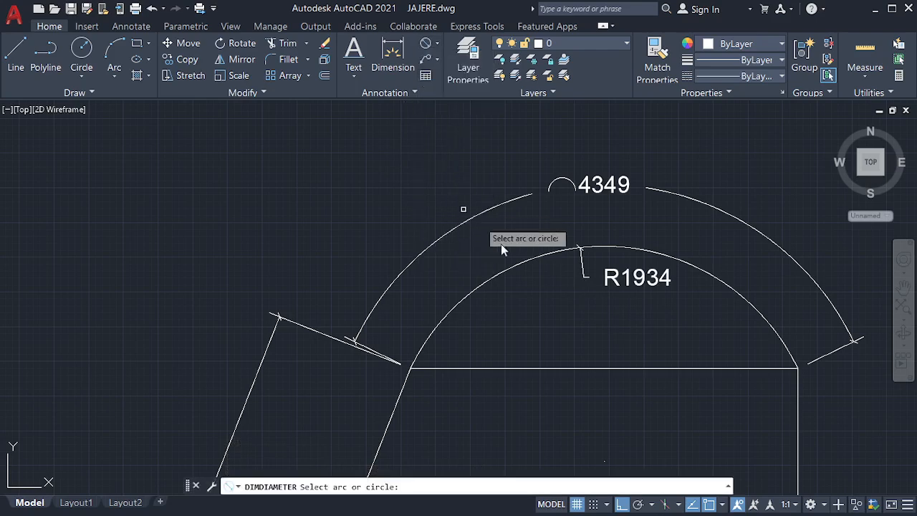
left_click(542, 252)
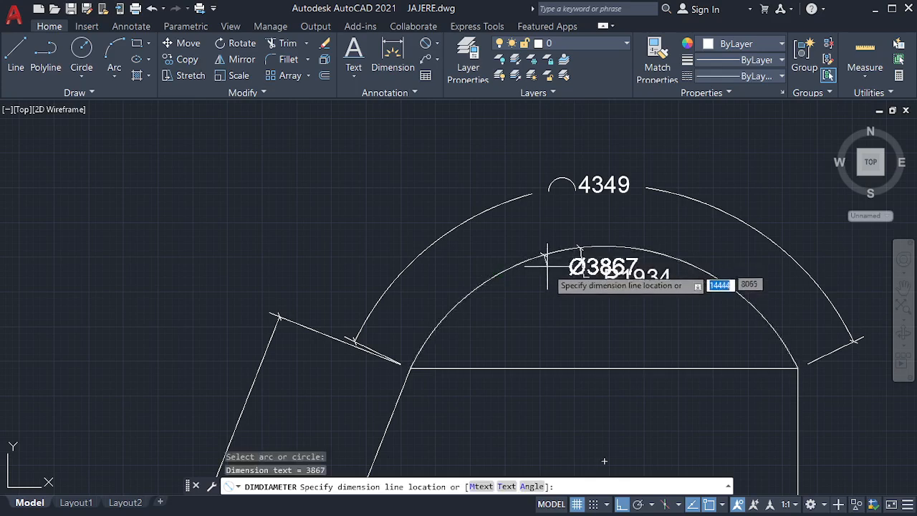
left_click(538, 309)
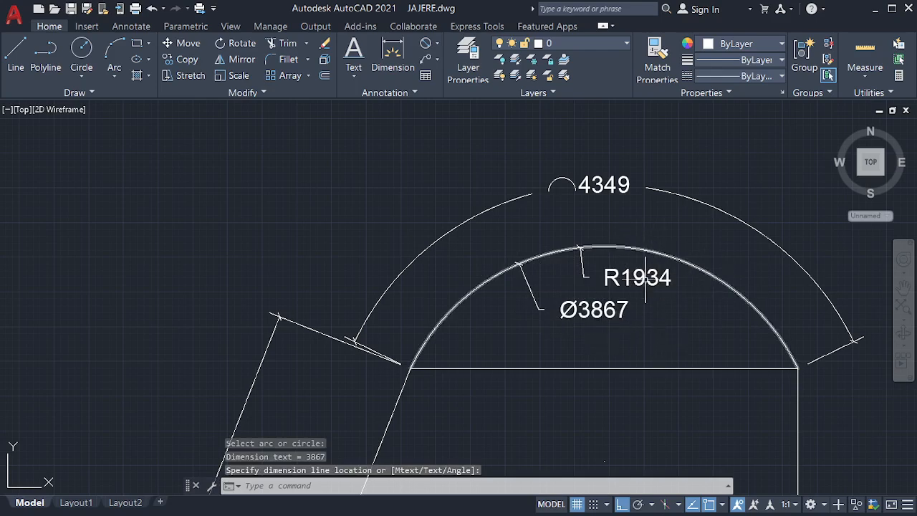
left_click(437, 45)
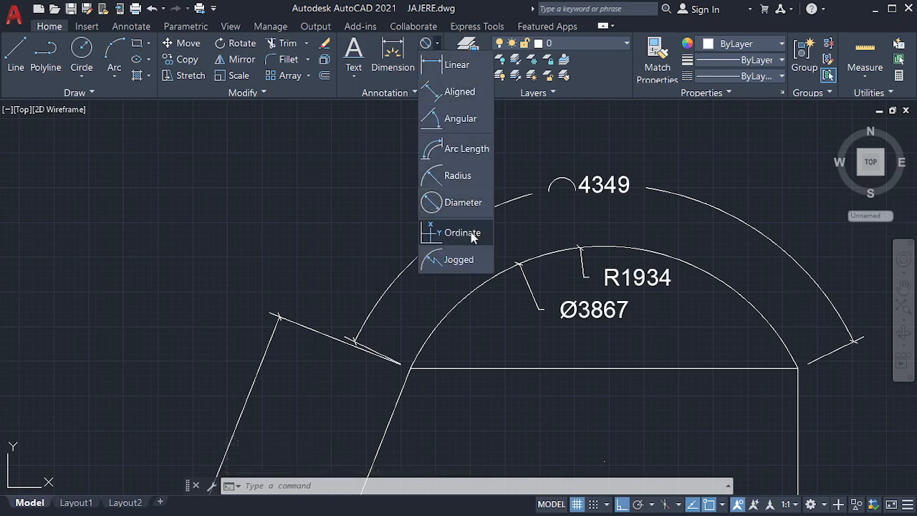
Step: Dimension the right side as 5872, from the arch's right endpoint to the bottom-right corner
left_click(515, 129)
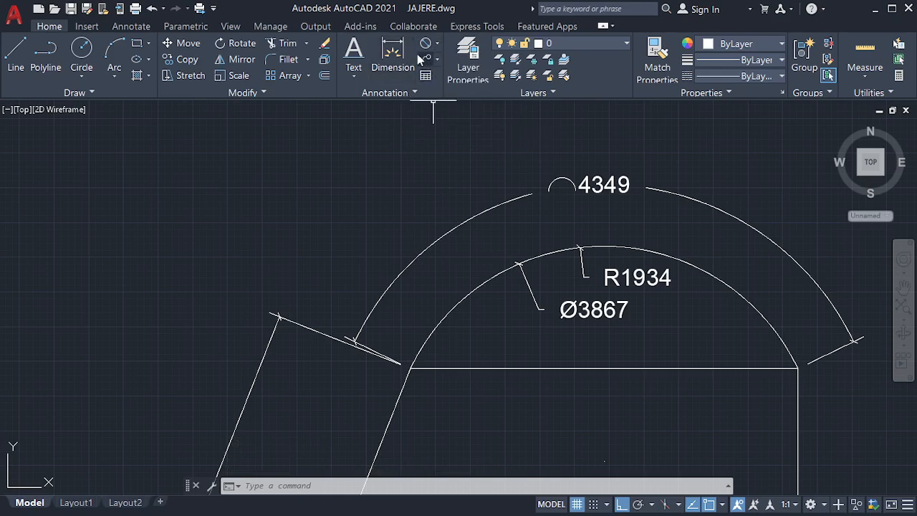
left_click(393, 53)
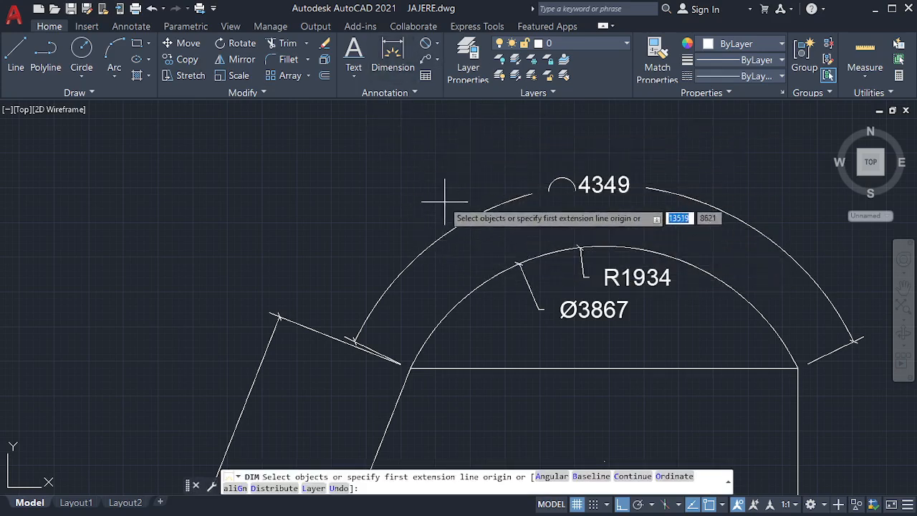
left_click(436, 44)
left_click(433, 61)
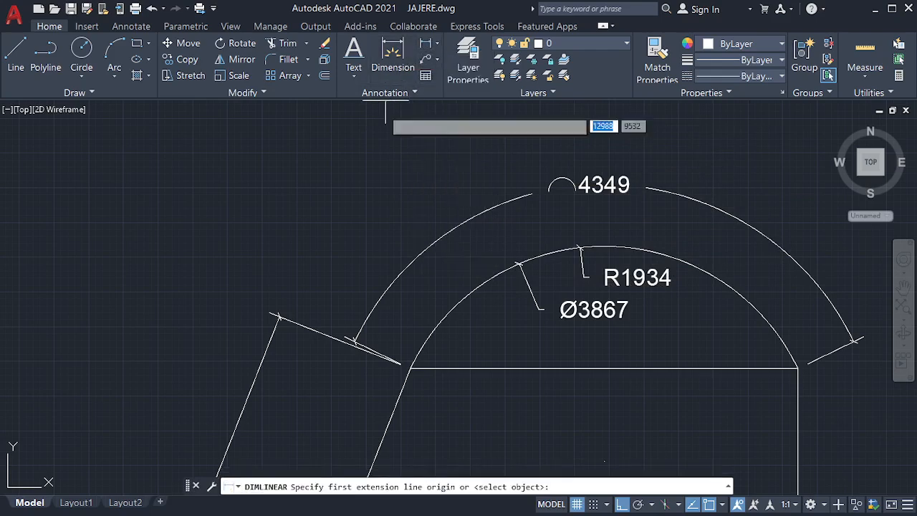
key("Escape")
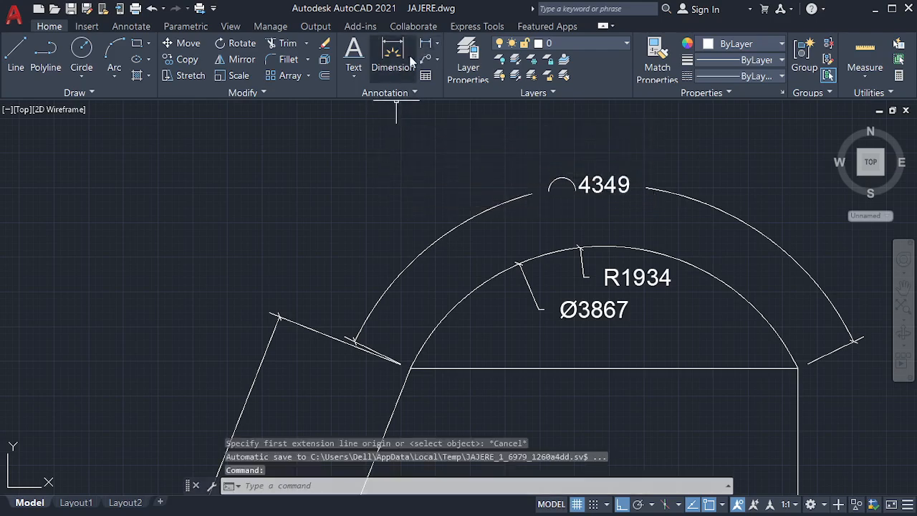
left_click(402, 57)
scroll(414, 126, "down", 3)
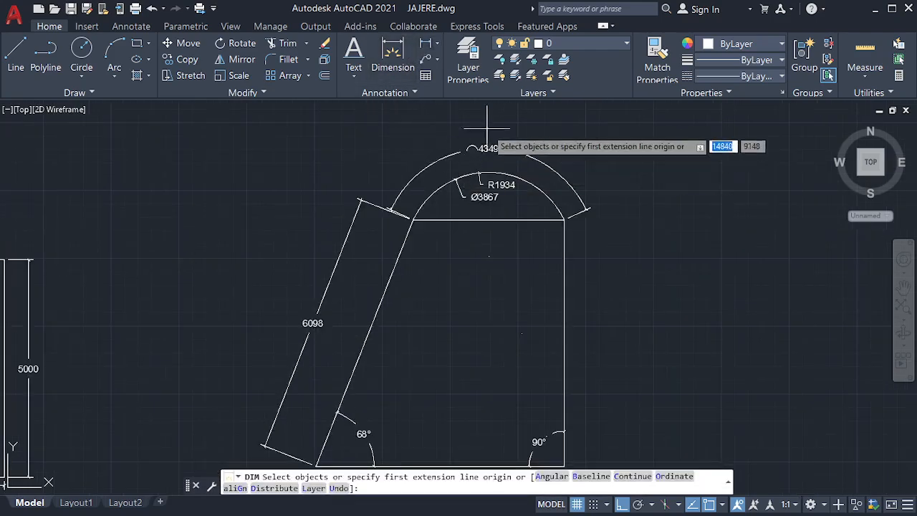
scroll(487, 136, "down", 2)
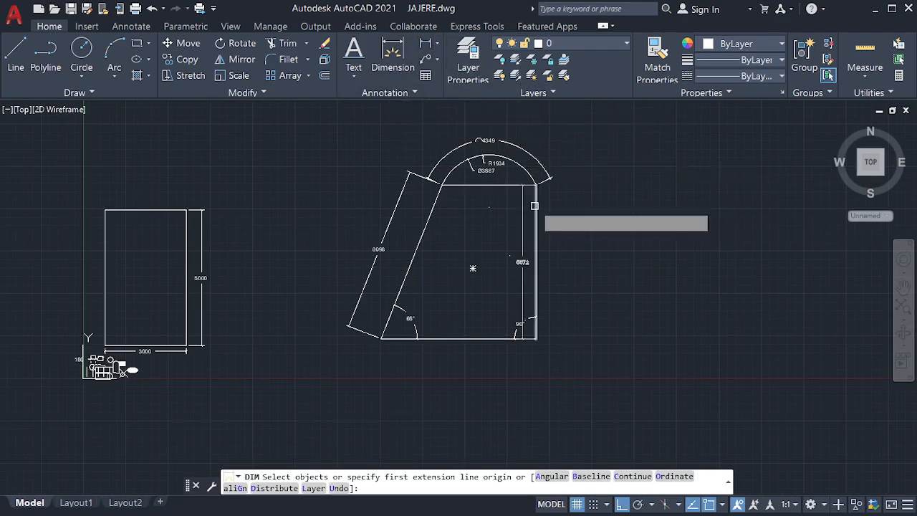
left_click(537, 185)
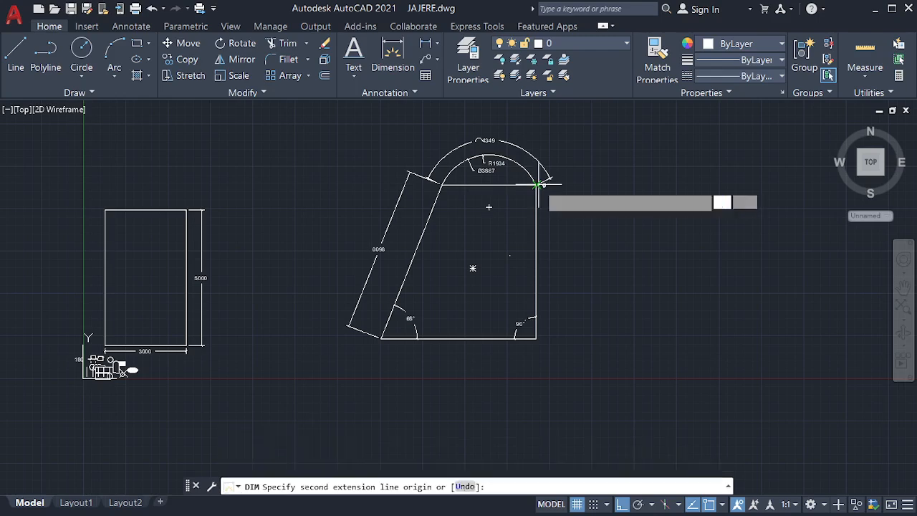
left_click(536, 338)
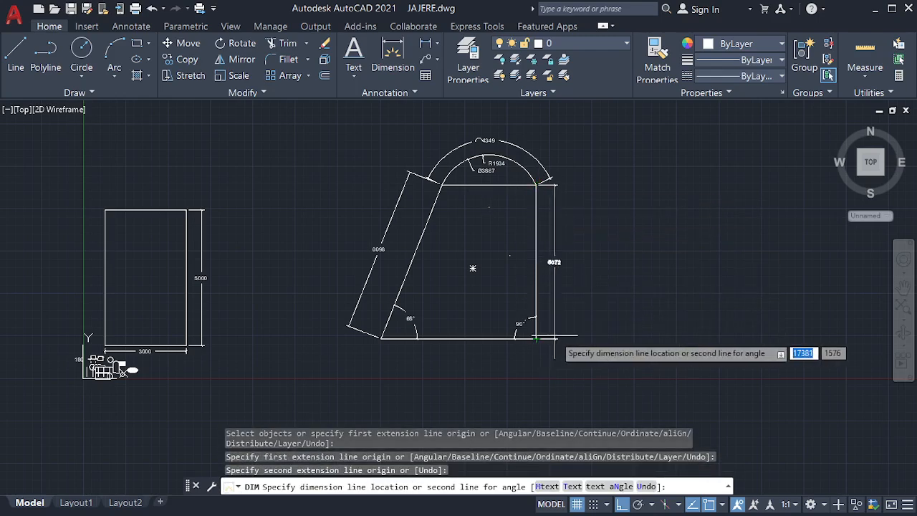
left_click(557, 341)
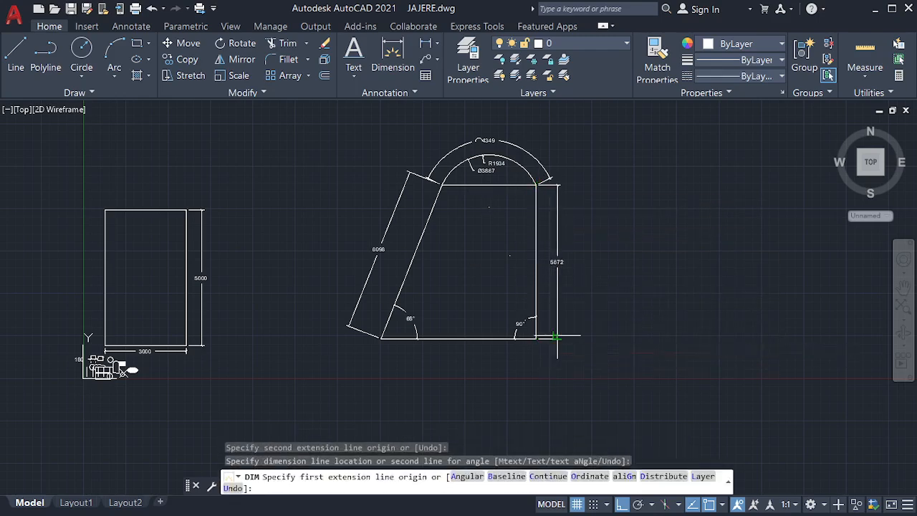
left_click(442, 185)
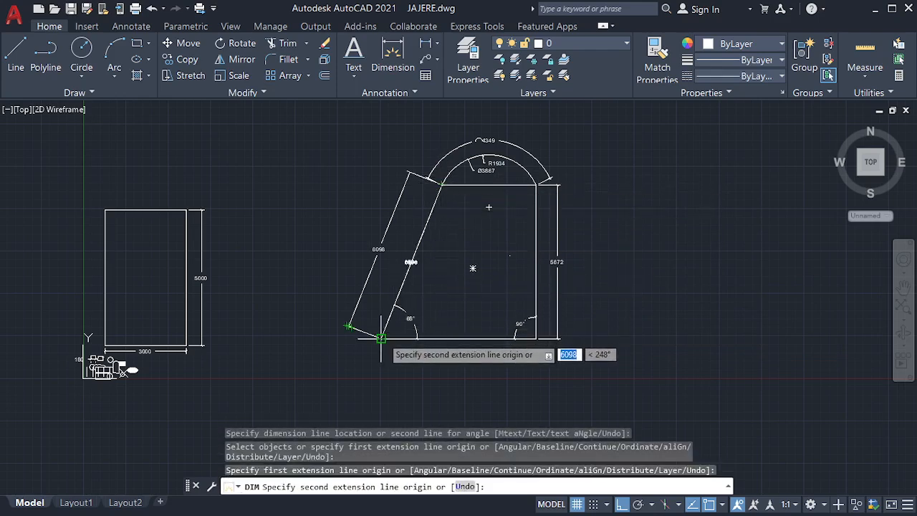
left_click(381, 338)
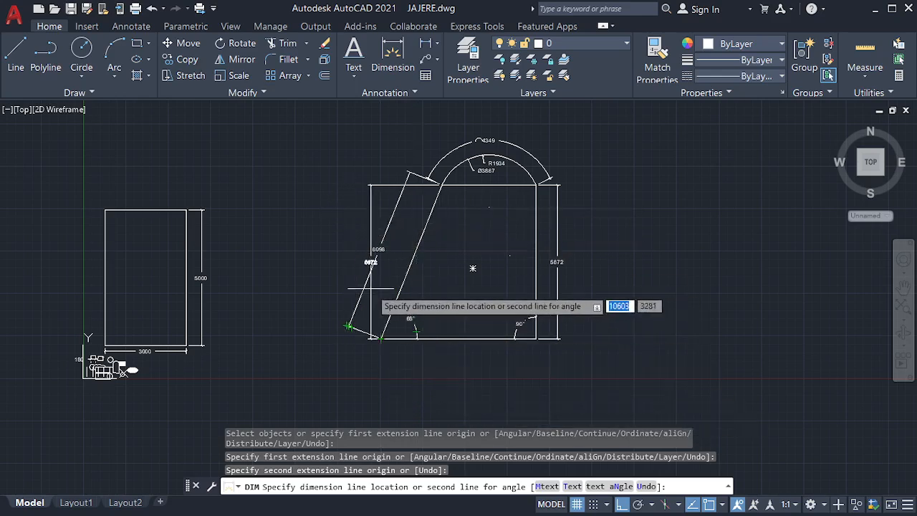
left_click(617, 487)
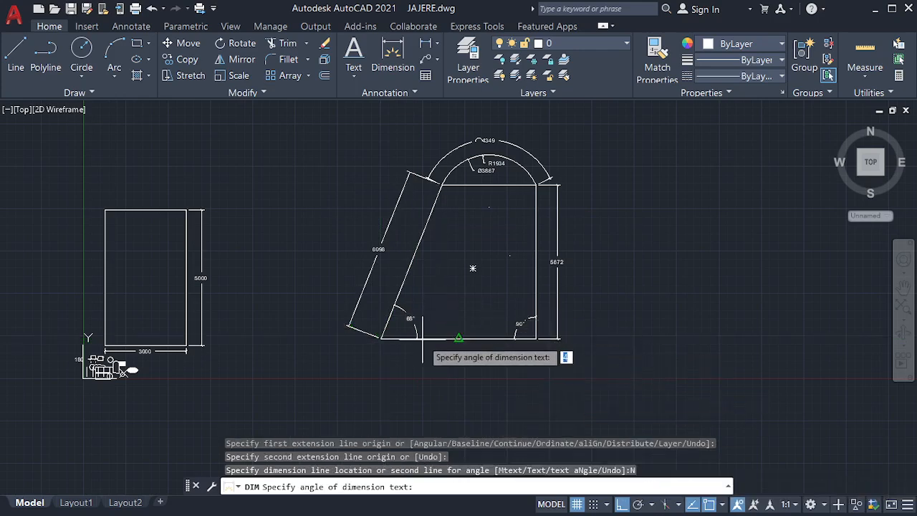
left_click(381, 337)
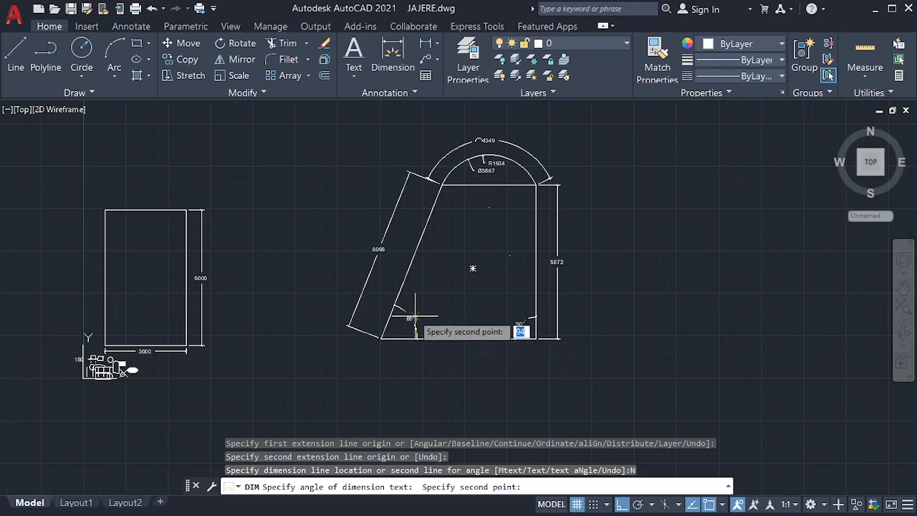
left_click(394, 306)
scroll(418, 301, "up", 4)
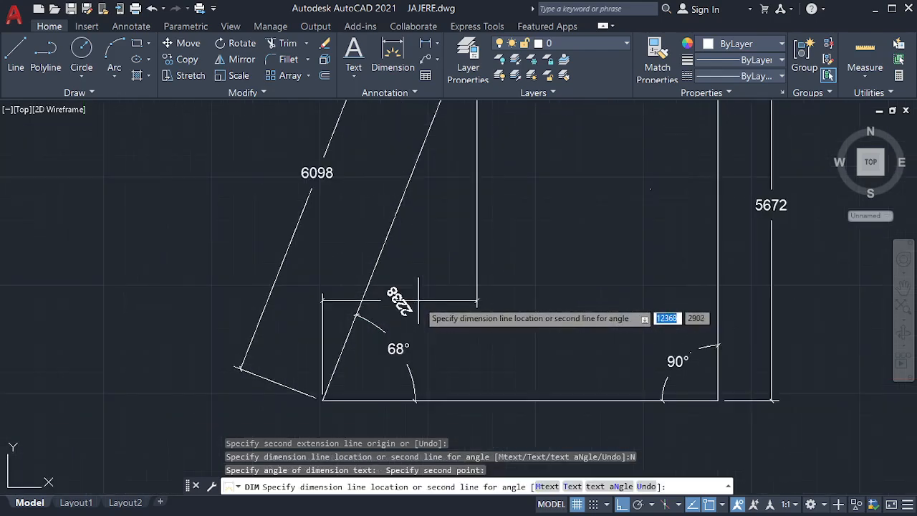
scroll(418, 300, "down", 5)
scroll(430, 343, "up", 1)
key("Escape")
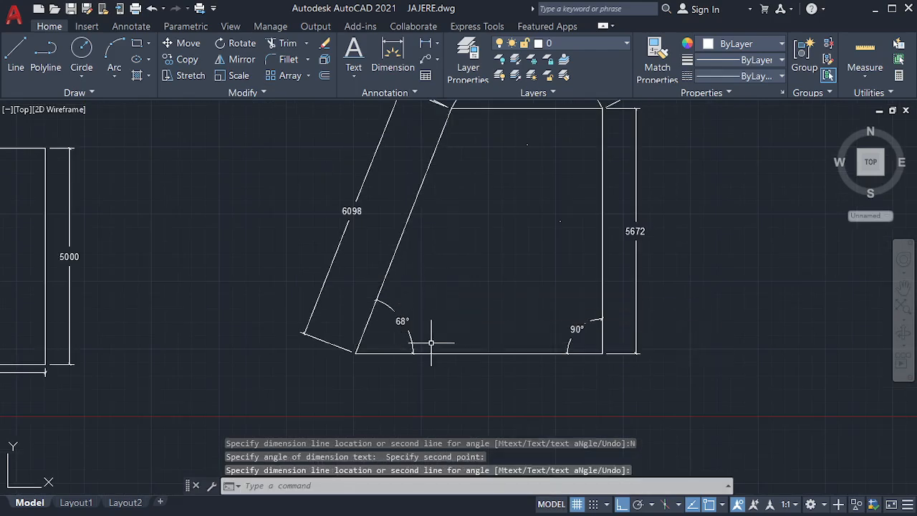
key("Return")
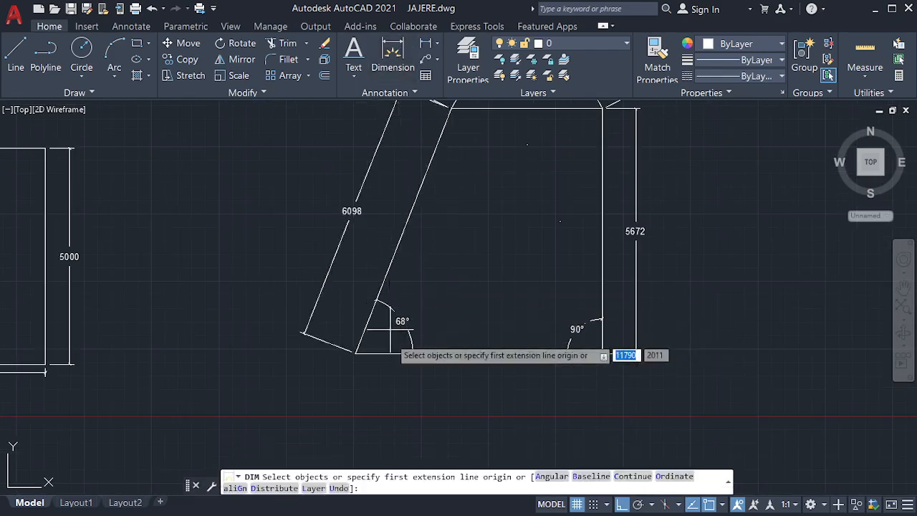
left_click(551, 476)
left_click(381, 351)
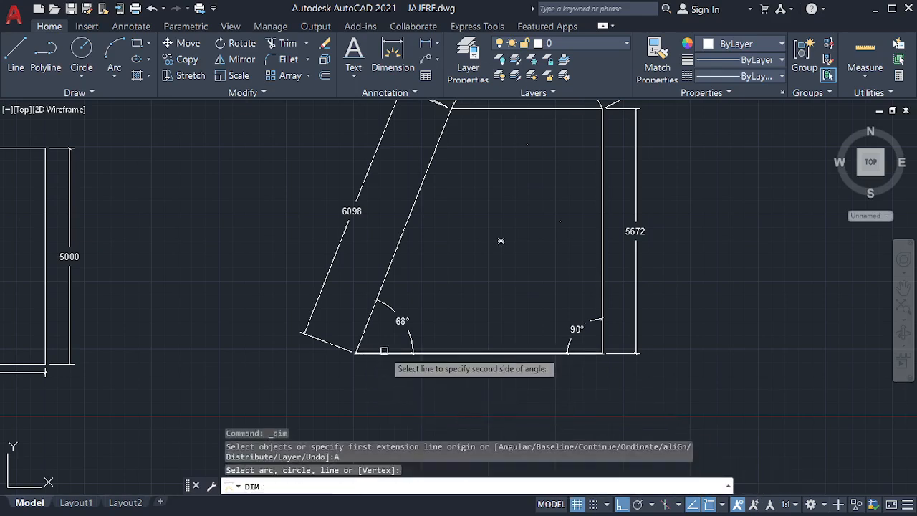
left_click(370, 324)
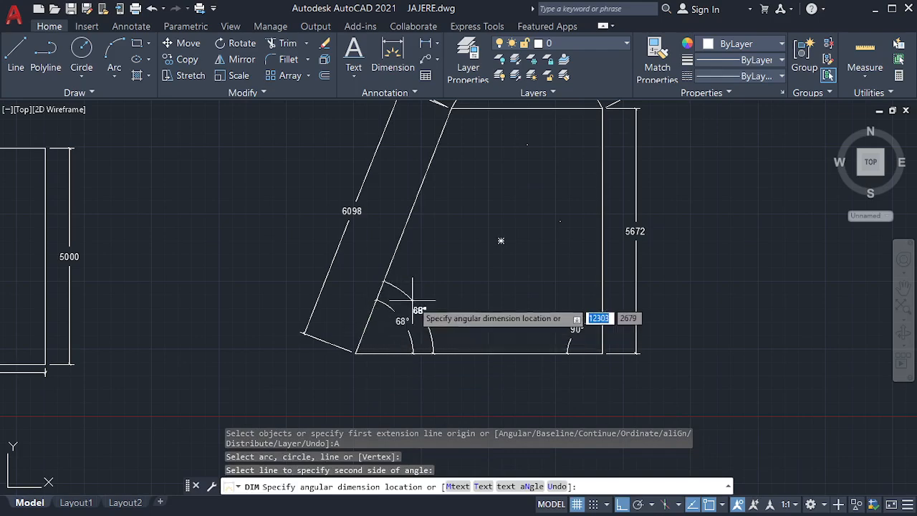
scroll(413, 296, "up", 2)
key("Escape")
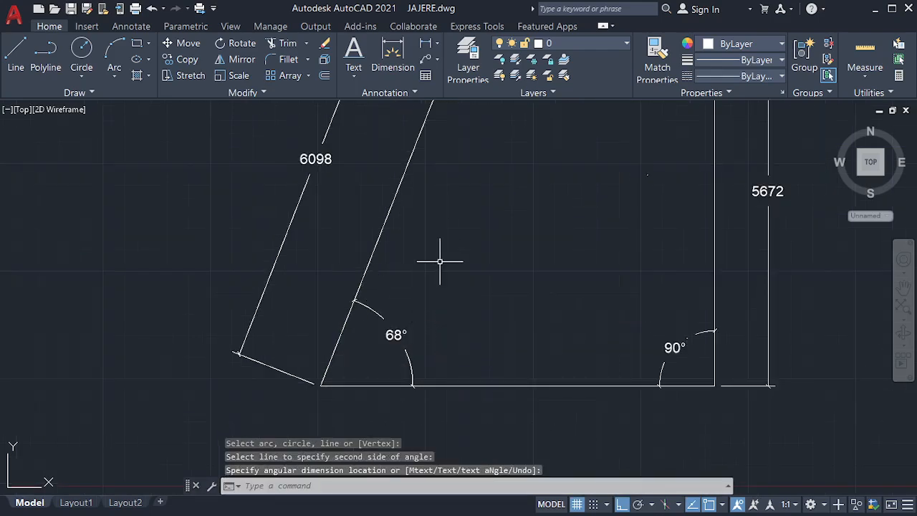
scroll(429, 337, "down", 2)
scroll(460, 329, "down", 2)
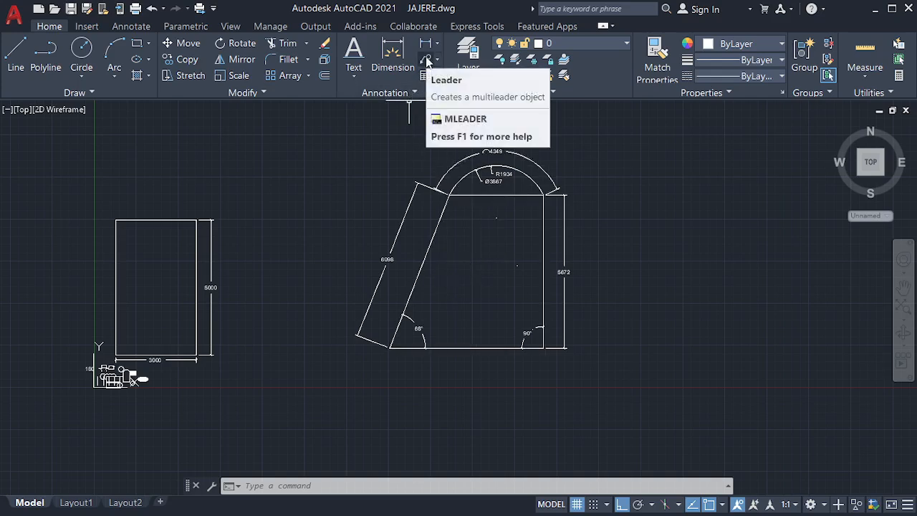
Step: Attach a multileader to the rectangle's top-right corner with the text 4Y16@300C/C
left_click(428, 62)
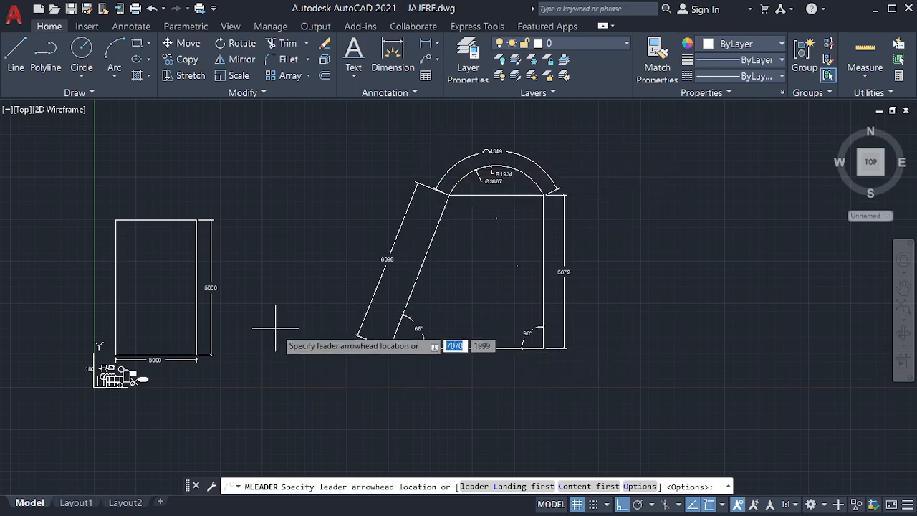
left_click(196, 220)
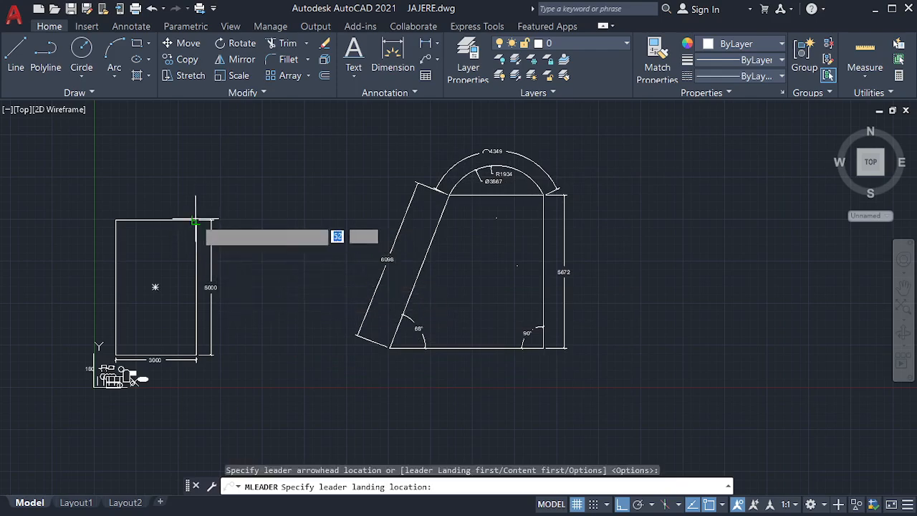
left_click(196, 187)
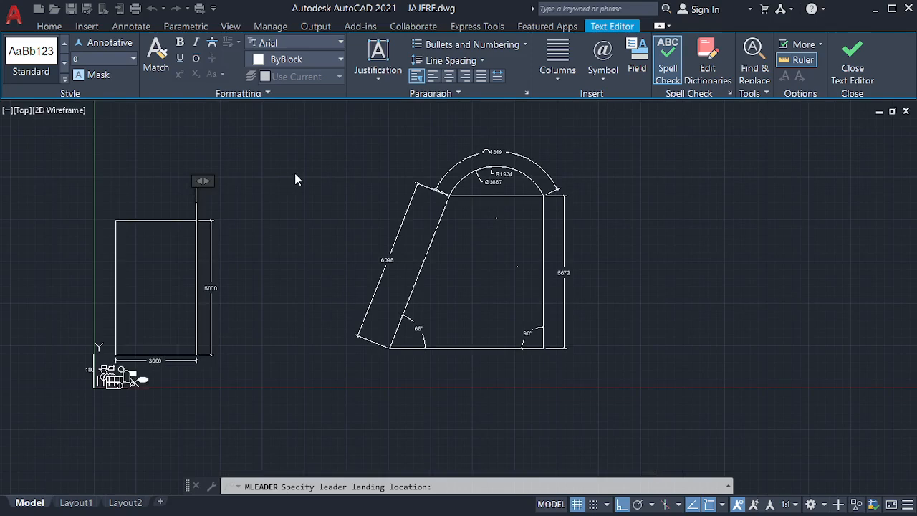
type("4Y16@300")
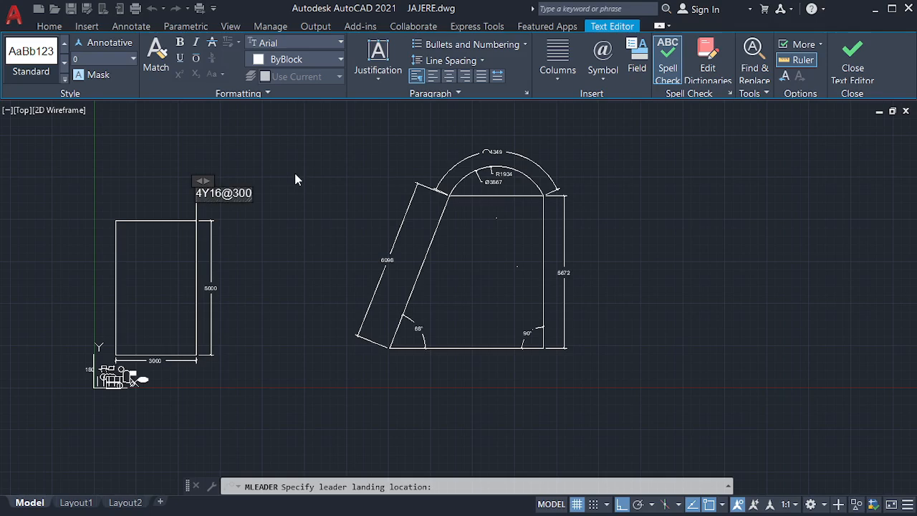
type("C/C")
left_click(255, 210)
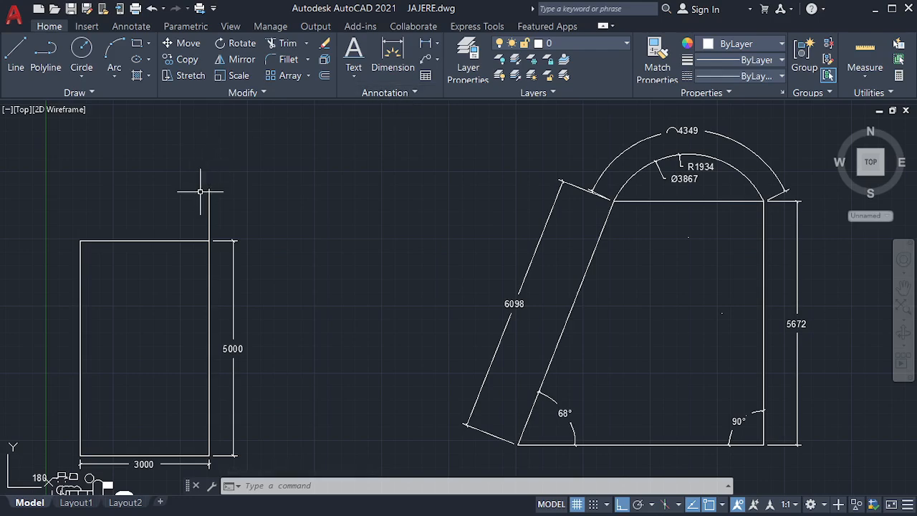
scroll(201, 192, "up", 6)
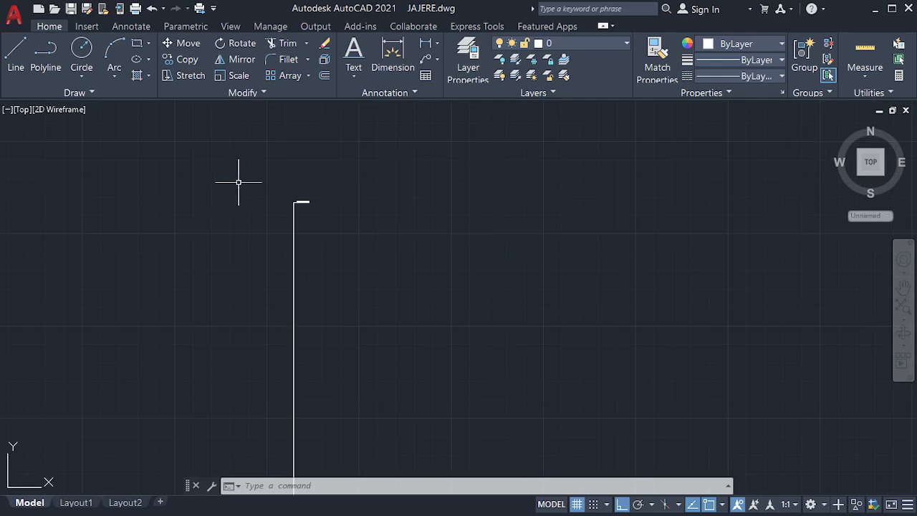
scroll(239, 182, "up", 3)
scroll(351, 173, "down", 3)
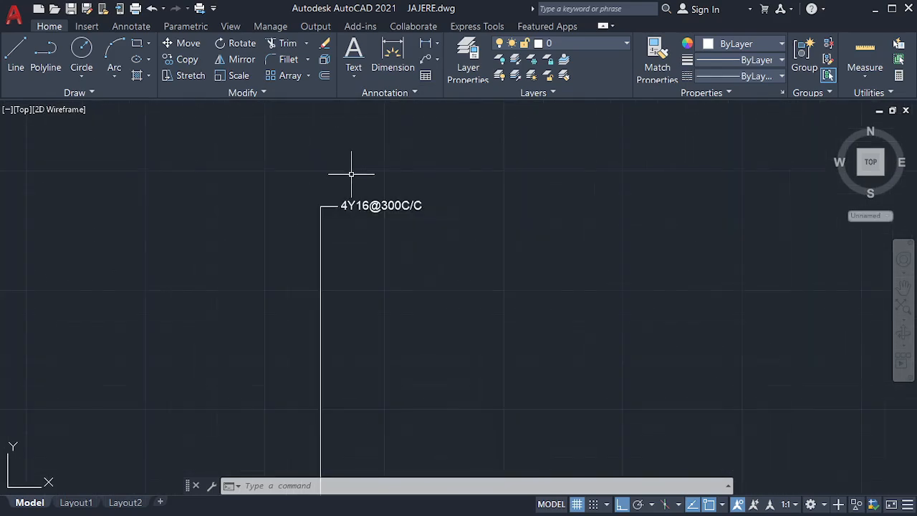
scroll(359, 192, "up", 2)
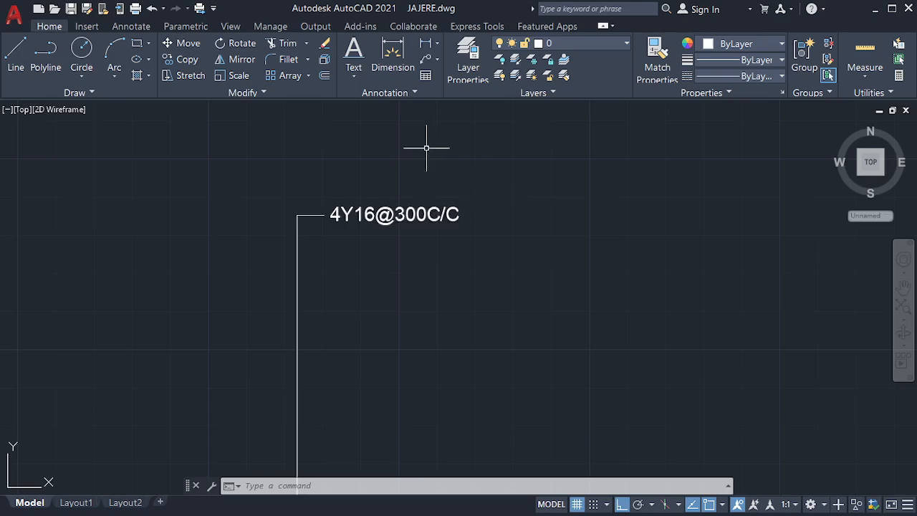
scroll(412, 161, "down", 2)
scroll(403, 153, "down", 3)
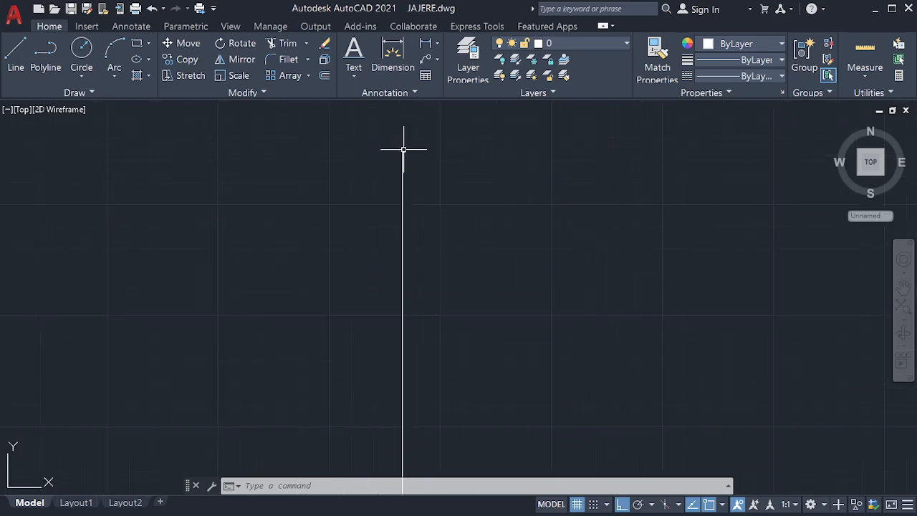
scroll(402, 175, "down", 5)
scroll(409, 377, "up", 6)
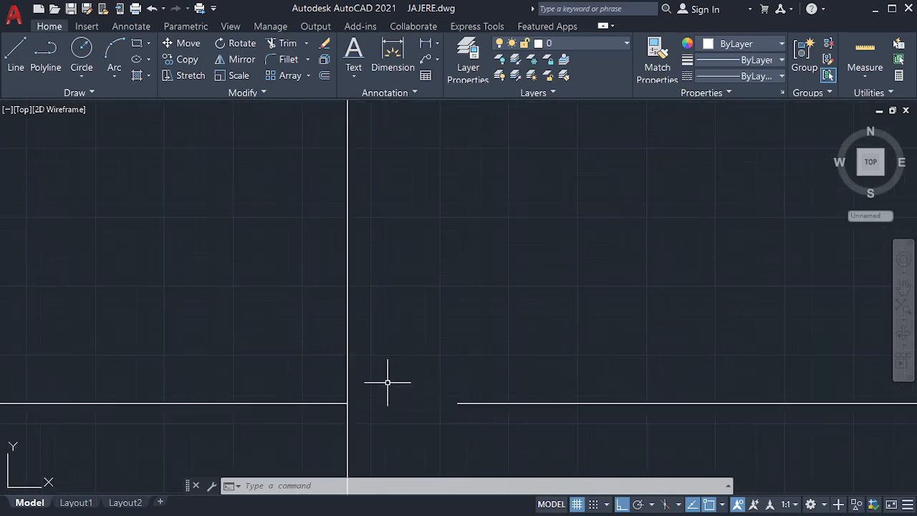
scroll(364, 405, "up", 3)
scroll(364, 405, "up", 3)
scroll(264, 405, "up", 8)
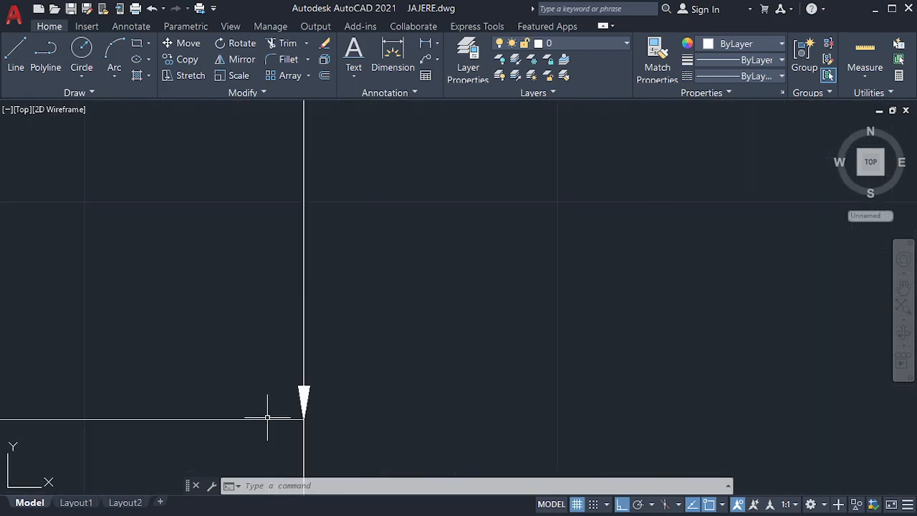
scroll(304, 408, "up", 4)
scroll(300, 301, "down", 10)
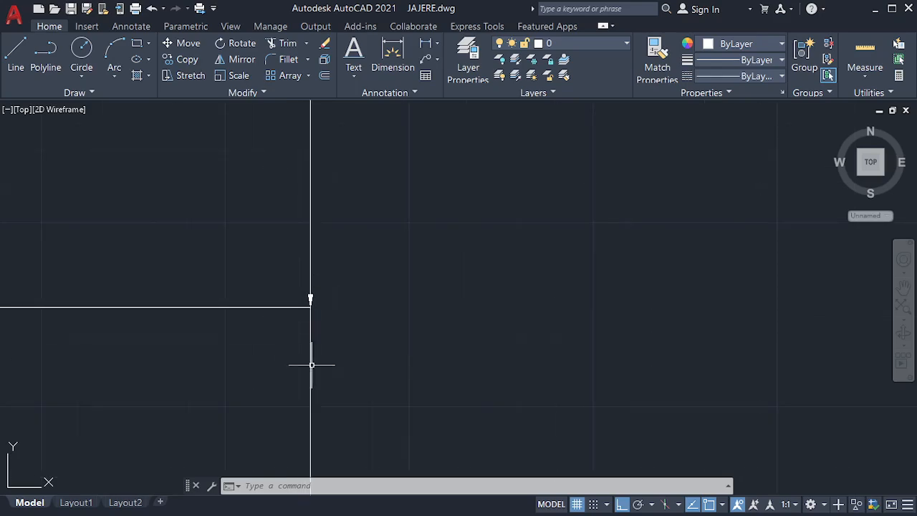
scroll(317, 331, "up", 3)
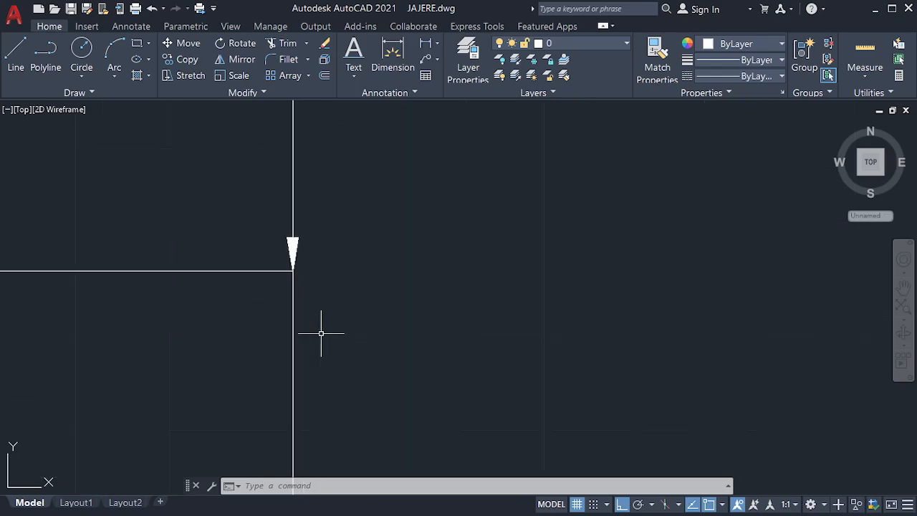
scroll(322, 331, "down", 6)
scroll(329, 385, "down", 3)
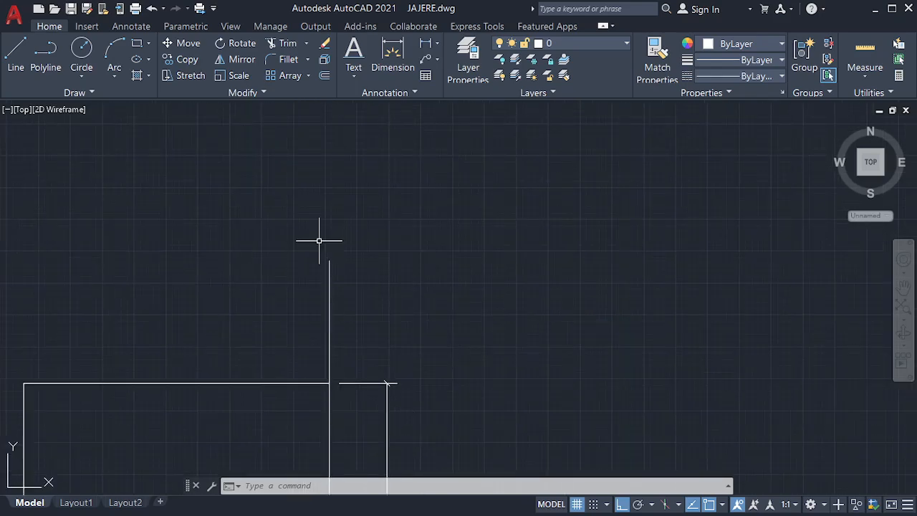
scroll(330, 280, "up", 6)
scroll(341, 390, "up", 6)
scroll(340, 334, "up", 6)
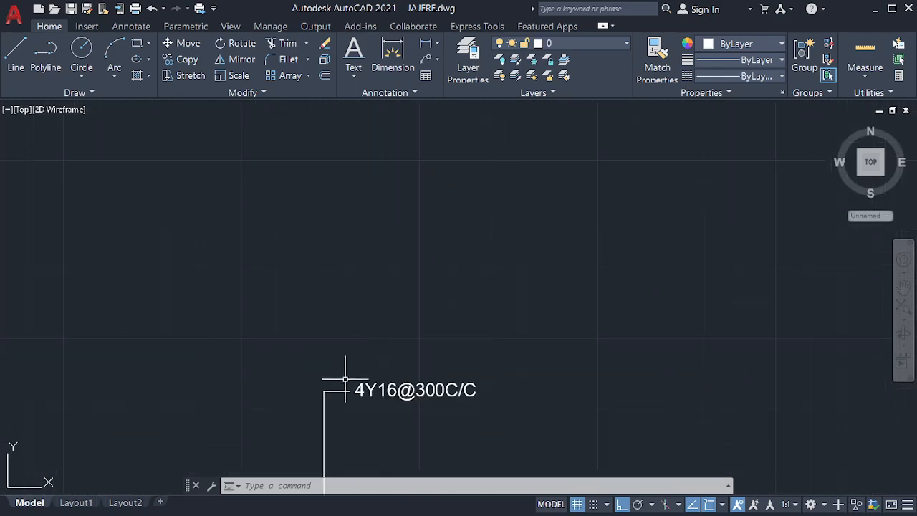
scroll(366, 385, "up", 4)
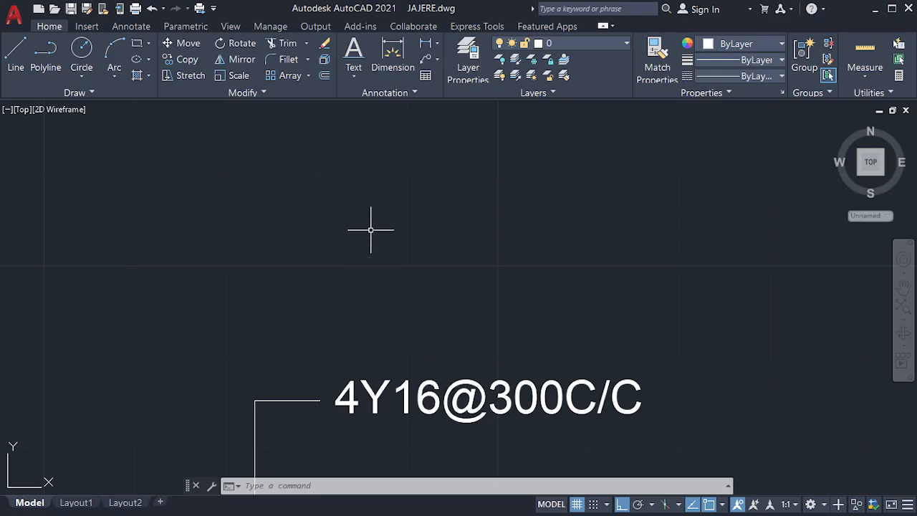
Step: Remove the leader line from the 4Y16@300C/C multileader
left_click(438, 59)
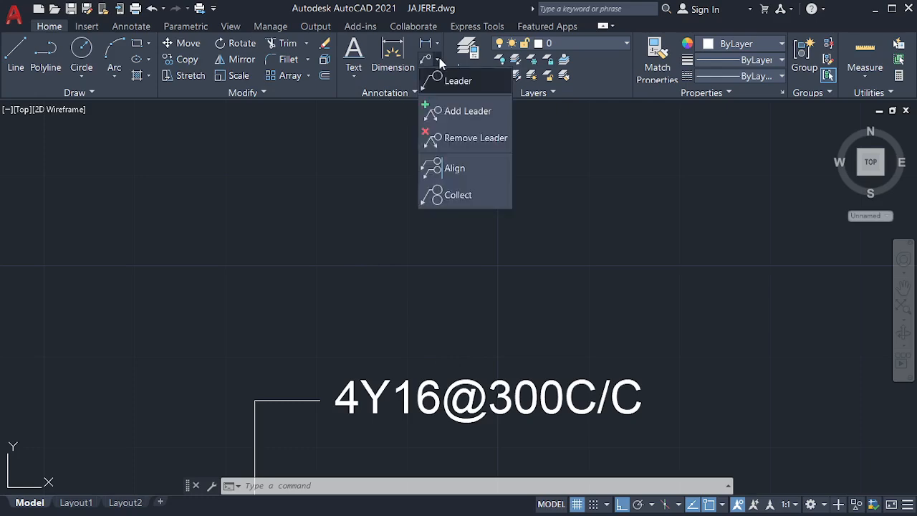
left_click(456, 138)
left_click(305, 401)
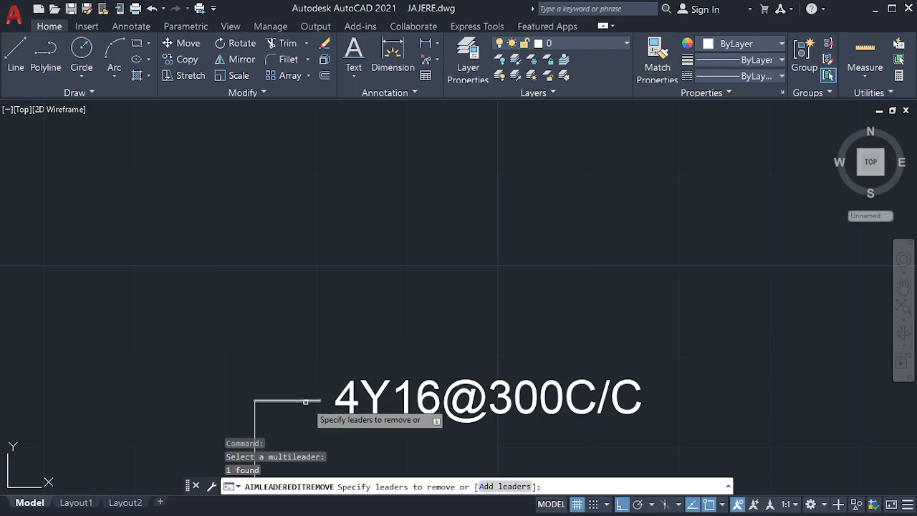
left_click(306, 401)
key("Return")
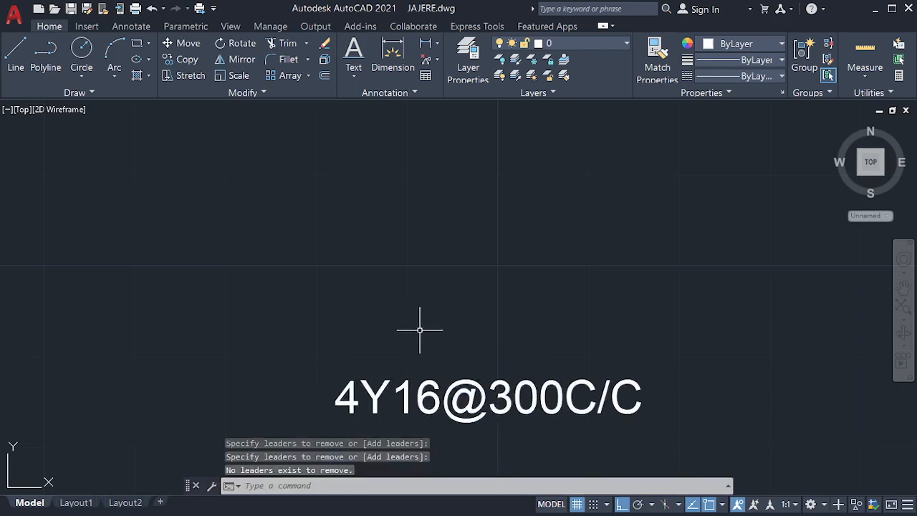
scroll(392, 252, "down", 4)
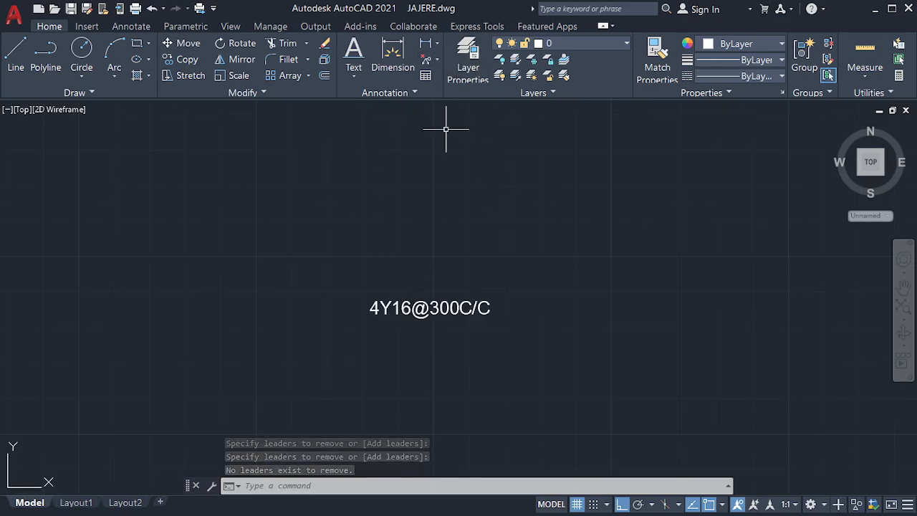
Step: Delete the leftover 4Y16@300C/C text with a selection window
left_click(357, 281)
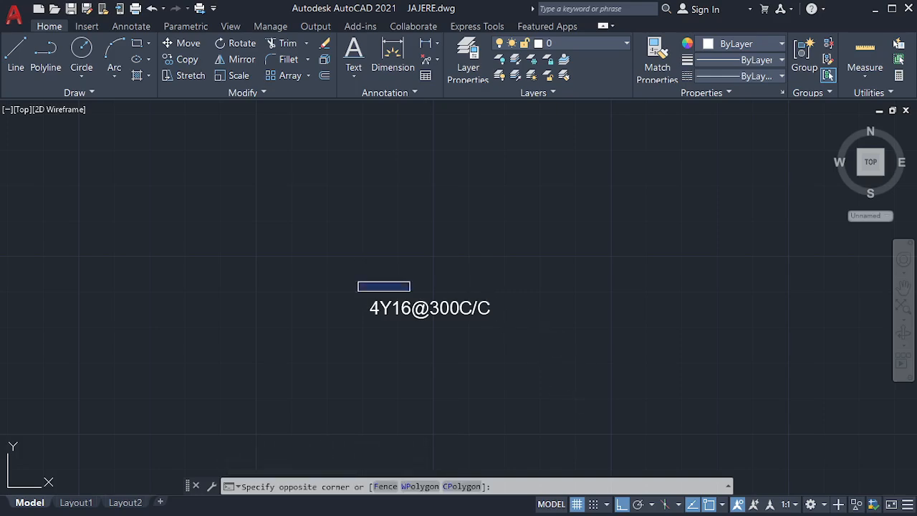
left_click(549, 346)
key("Delete")
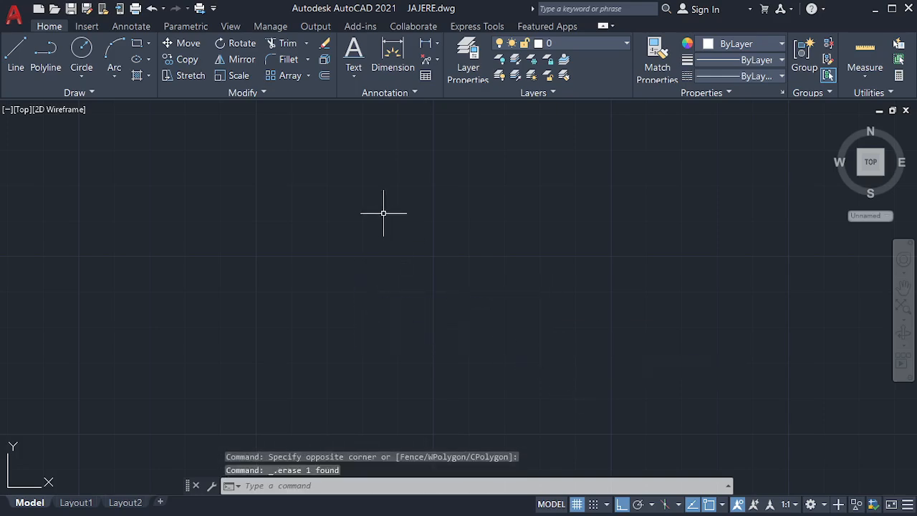
scroll(347, 210, "down", 3)
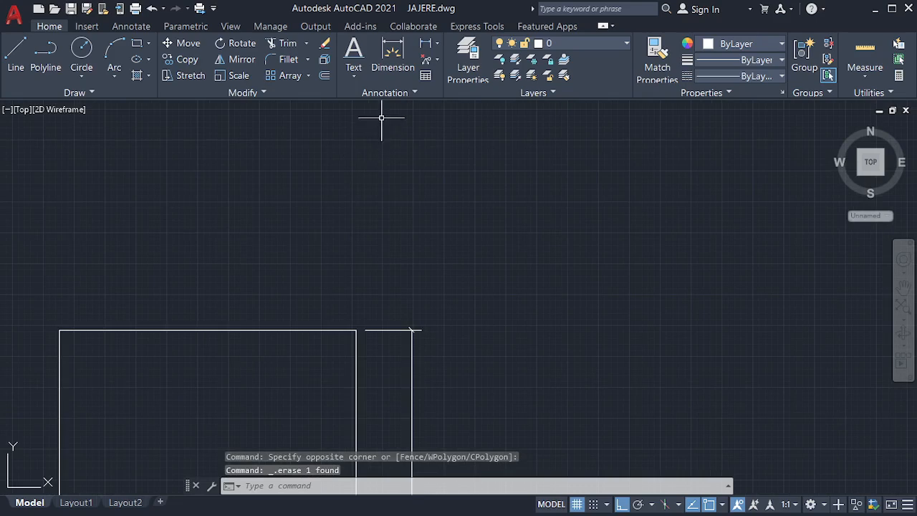
scroll(314, 207, "down", 5)
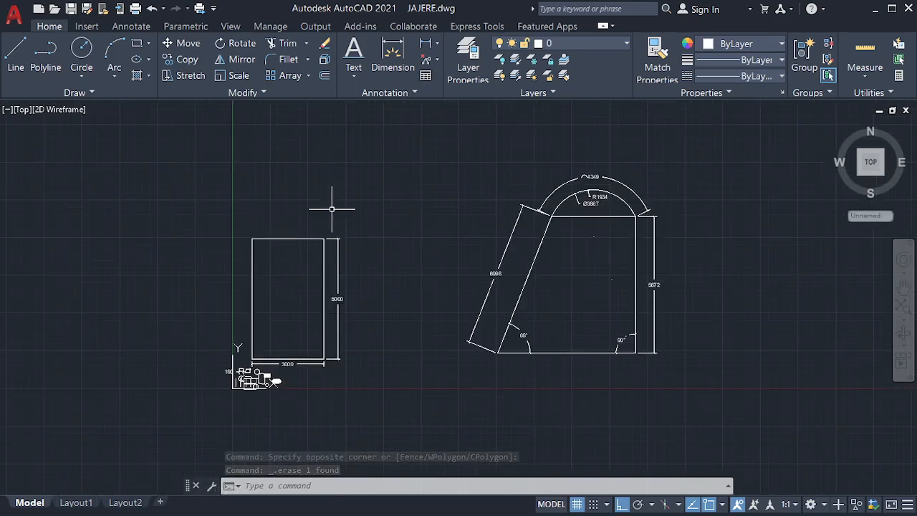
scroll(333, 342, "down", 2)
scroll(402, 274, "up", 2)
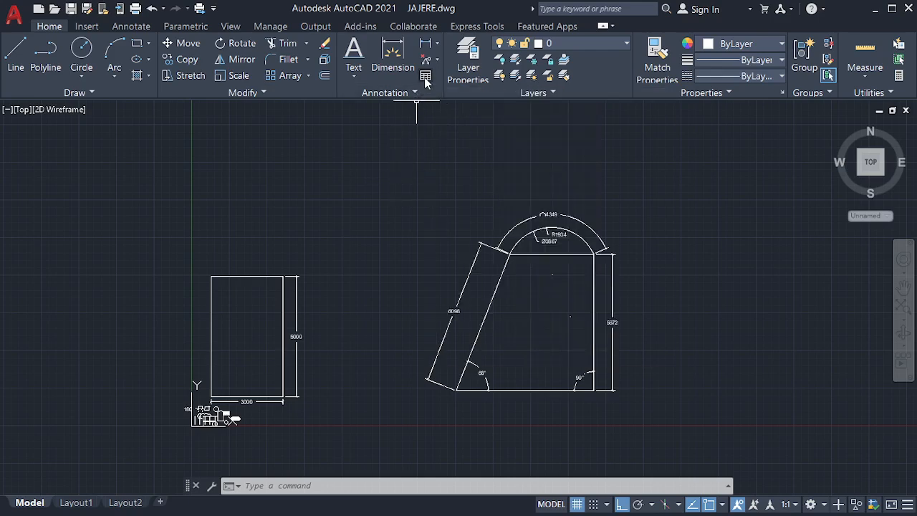
Step: Insert a new table with a Title first row above the rectangle and arched trapezoid, leaving the title blank
left_click(425, 77)
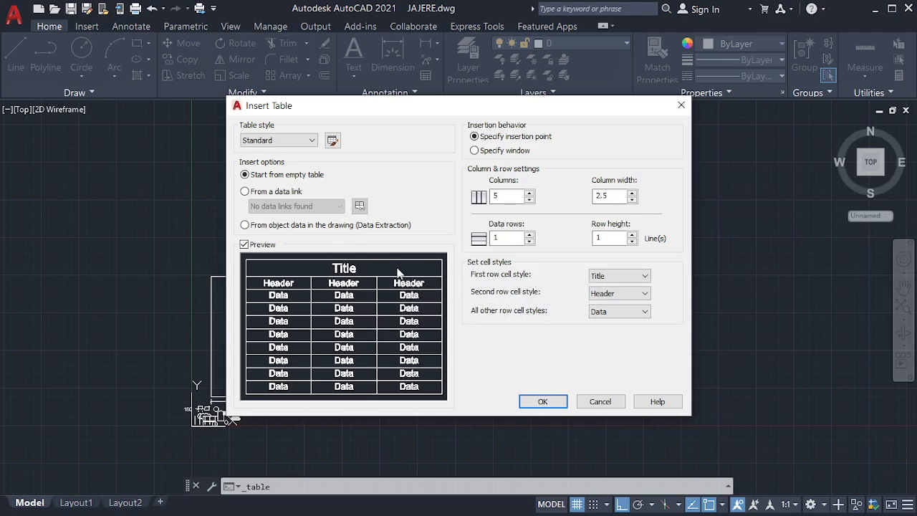
left_click(602, 276)
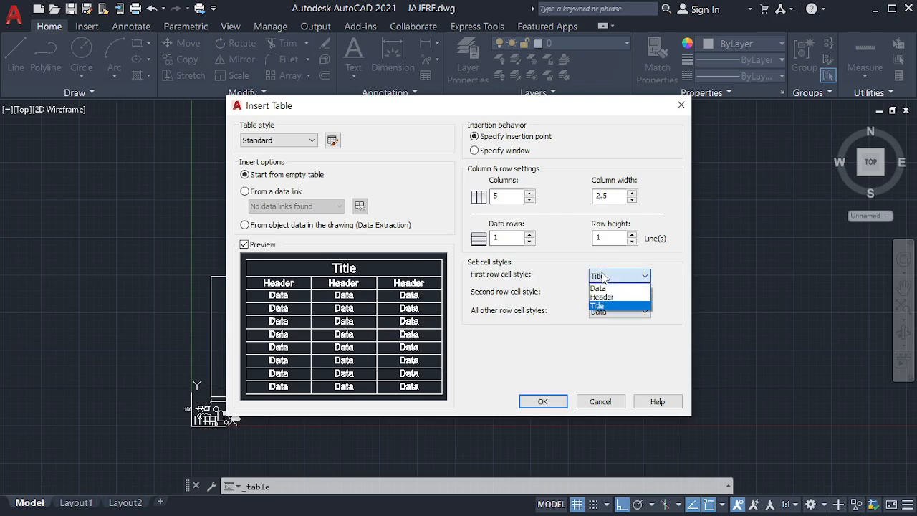
left_click(574, 263)
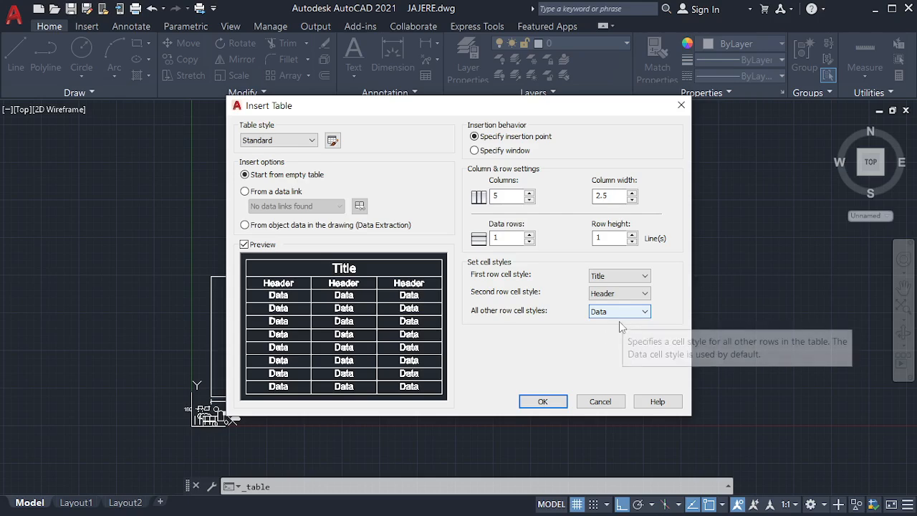
left_click(542, 401)
scroll(544, 401, "down", 2)
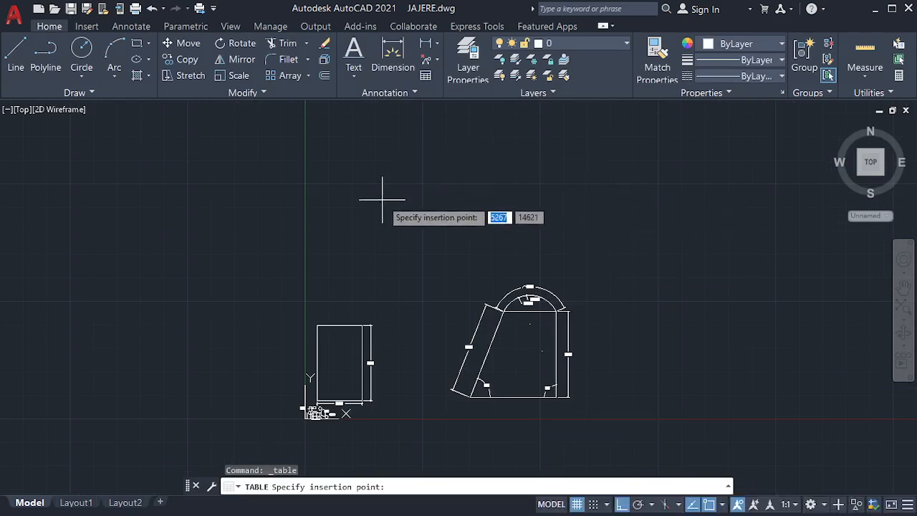
left_click(372, 206)
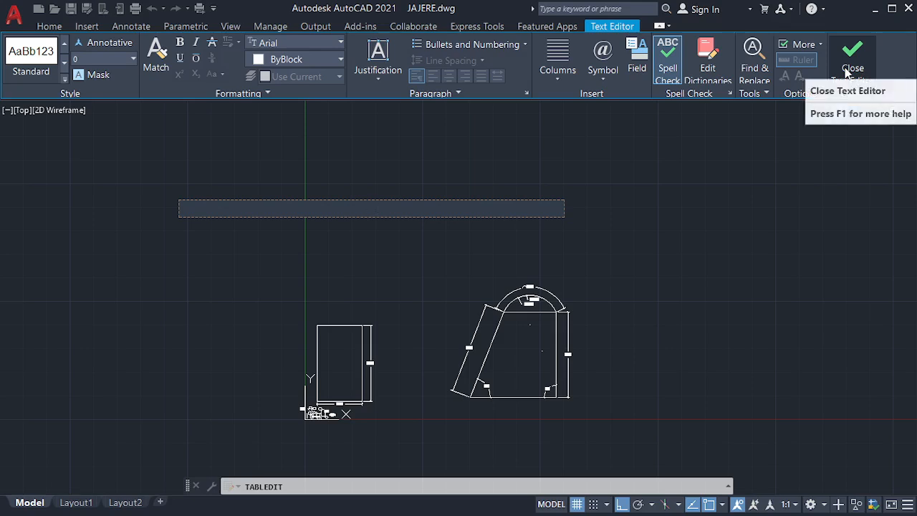
left_click(846, 70)
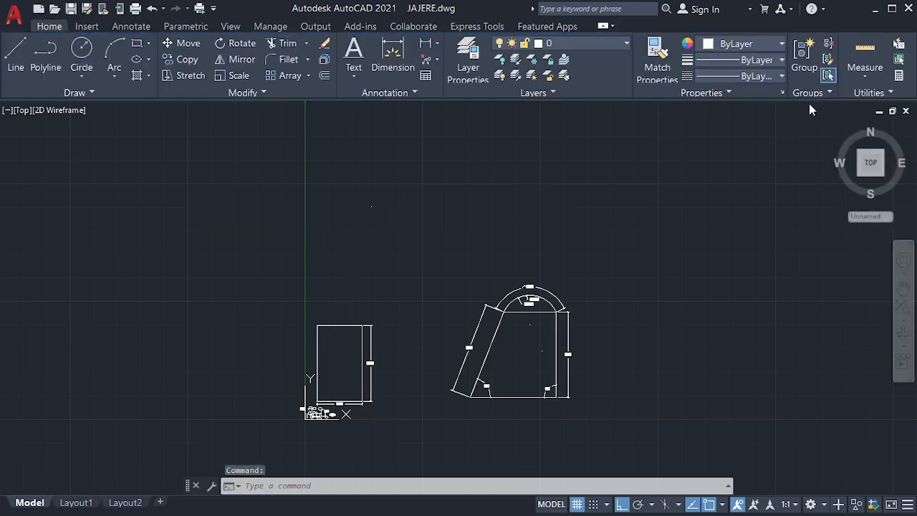
Step: Enter BEME as the table's title
scroll(375, 199, "up", 6)
scroll(332, 142, "up", 3)
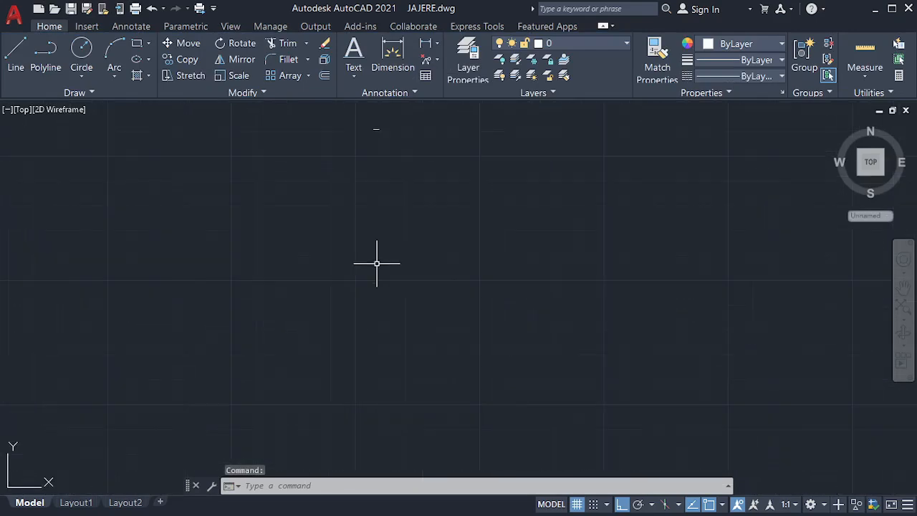
scroll(376, 124, "up", 12)
scroll(367, 219, "down", 4)
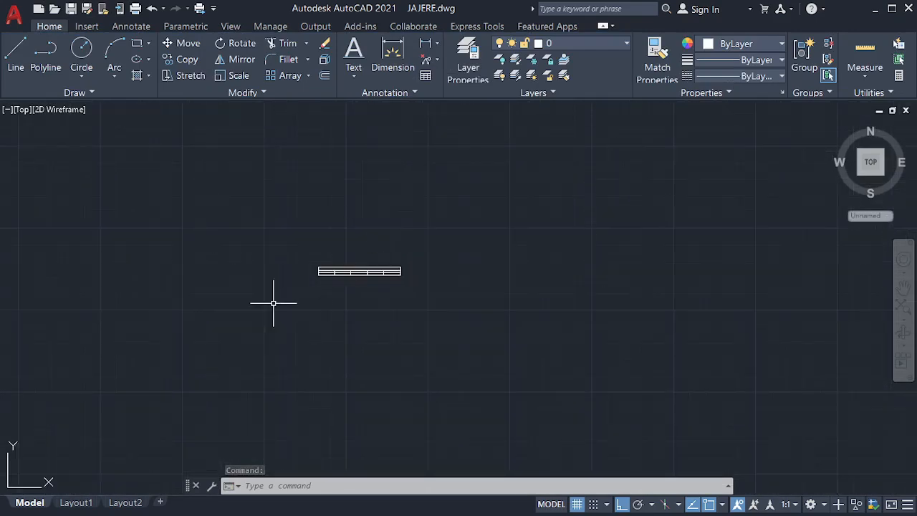
scroll(329, 274, "up", 6)
scroll(333, 251, "up", 4)
scroll(252, 283, "down", 4)
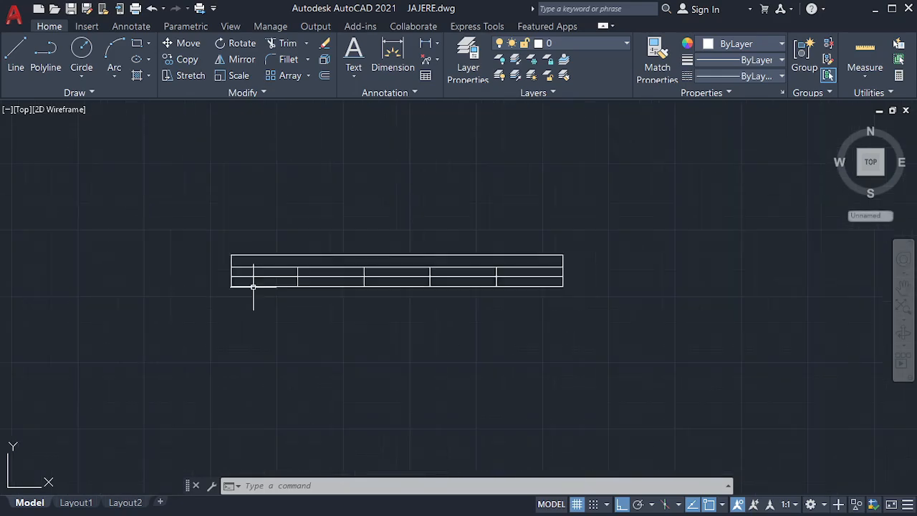
left_click(277, 254)
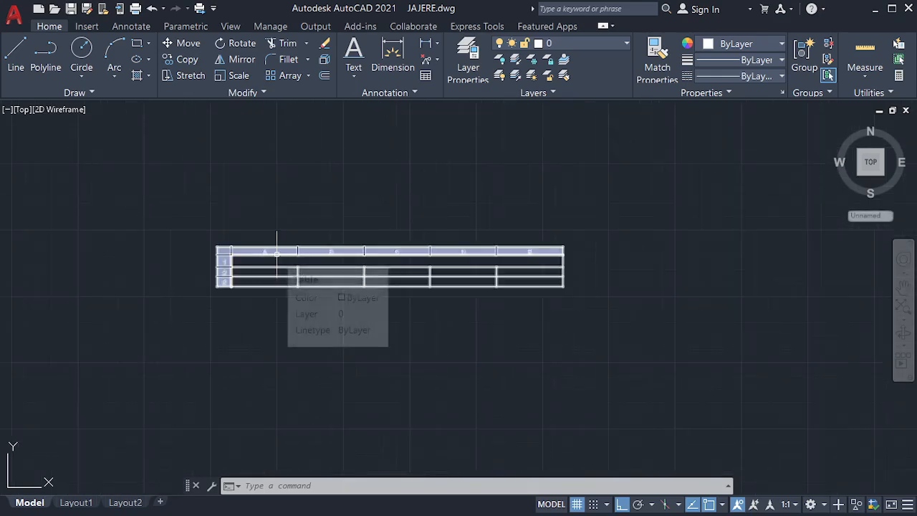
key("Escape")
scroll(301, 262, "up", 6)
left_click(300, 258)
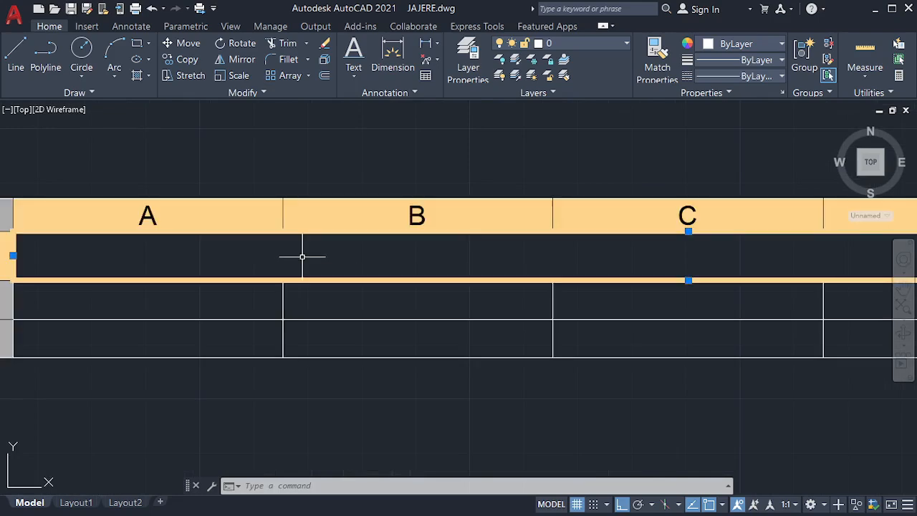
left_click(336, 258)
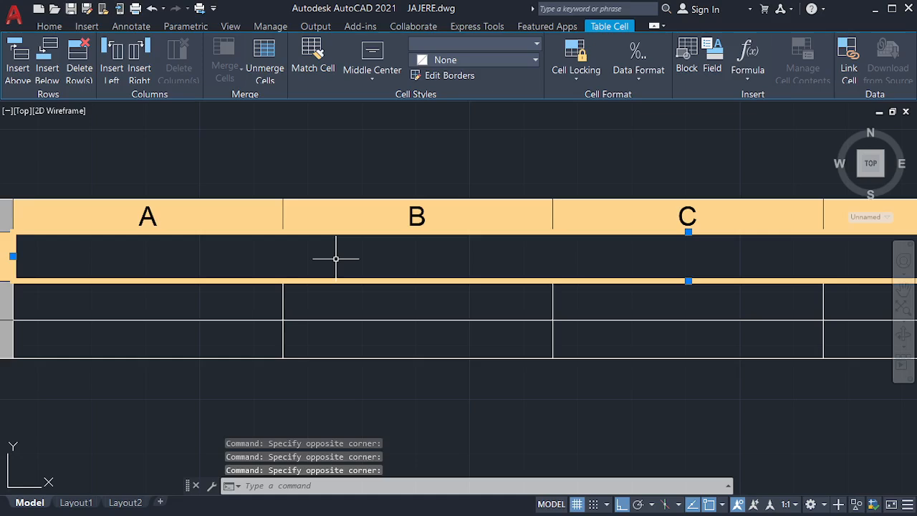
double_click(336, 258)
type("BEME")
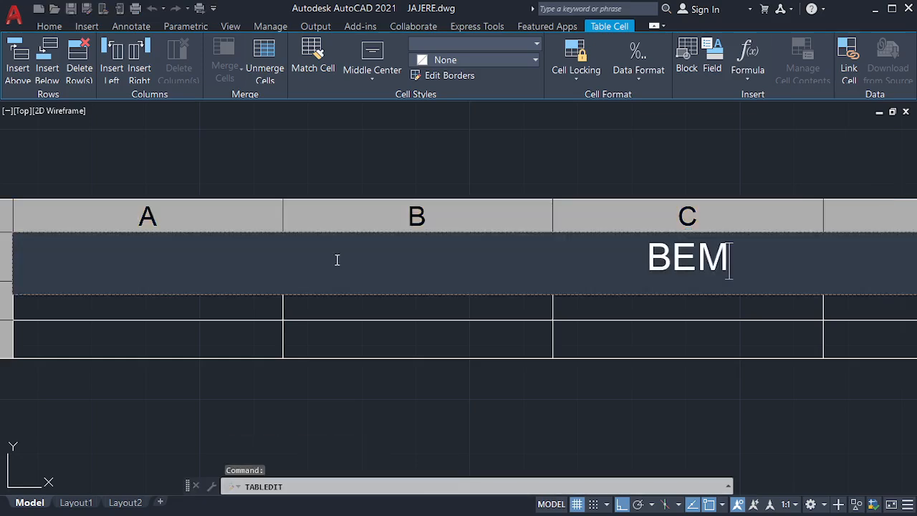
left_click(275, 324)
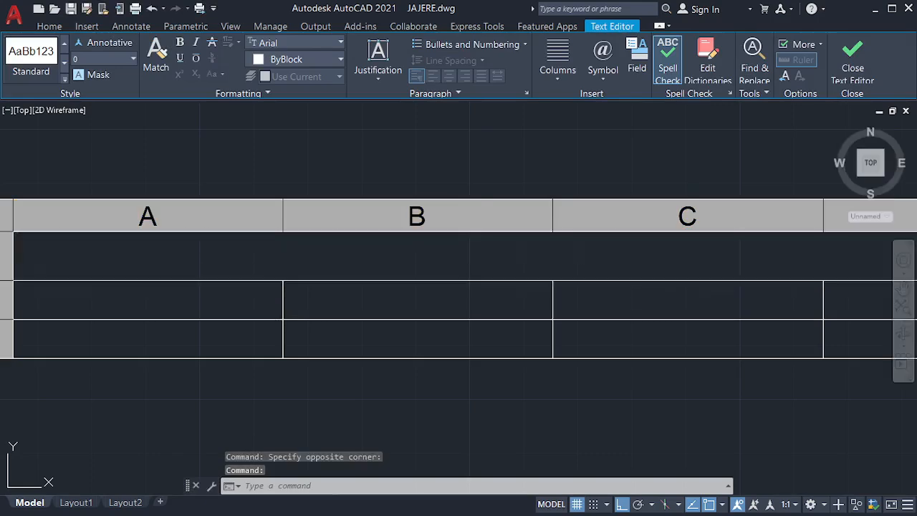
Step: Fill header cells A2, B2 and C2 with S/N, DESCRIPTIONS and RATE
left_click(269, 298)
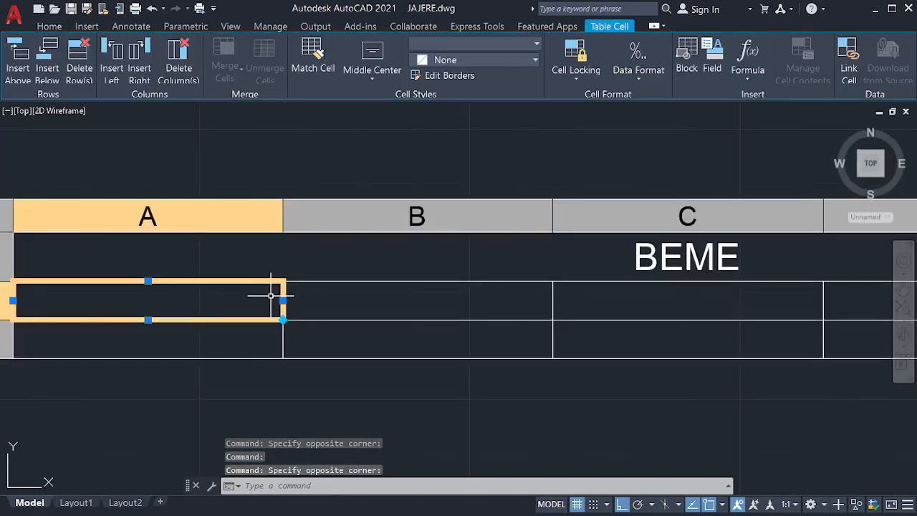
type("S/")
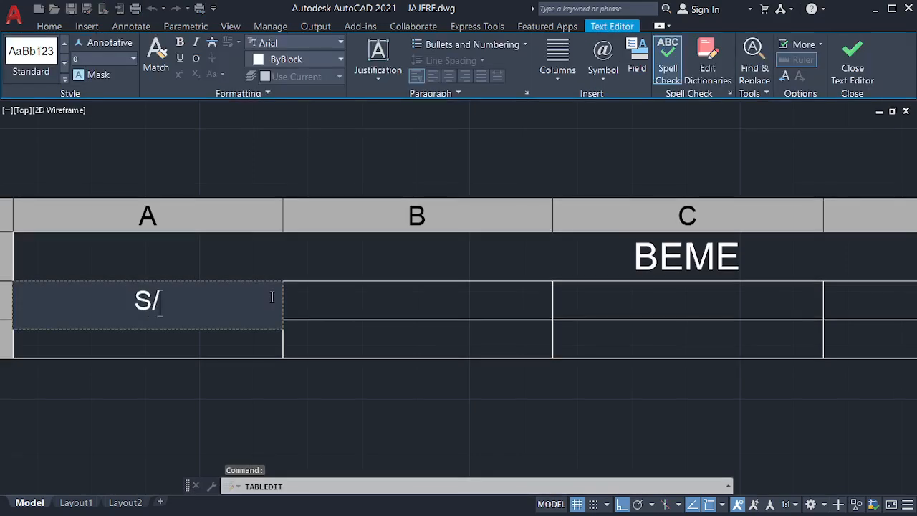
type("N")
left_click(376, 305)
left_click(375, 301)
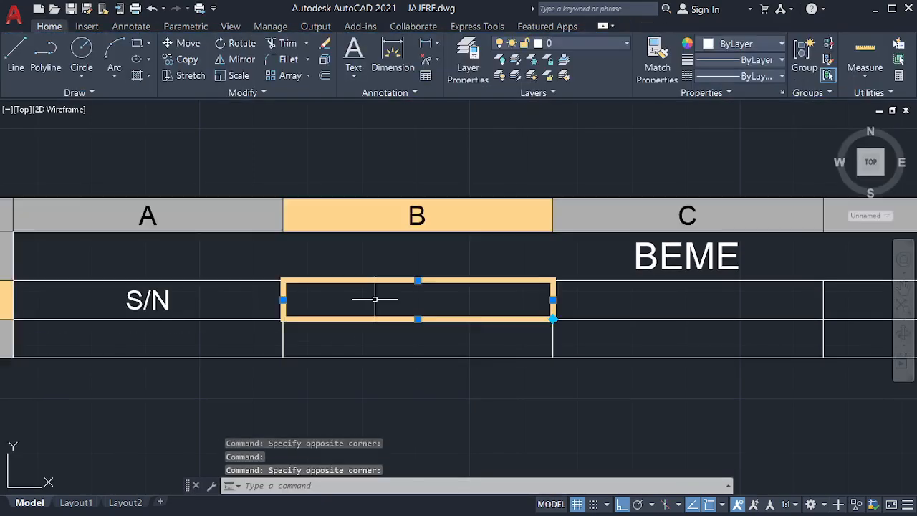
type("DESC")
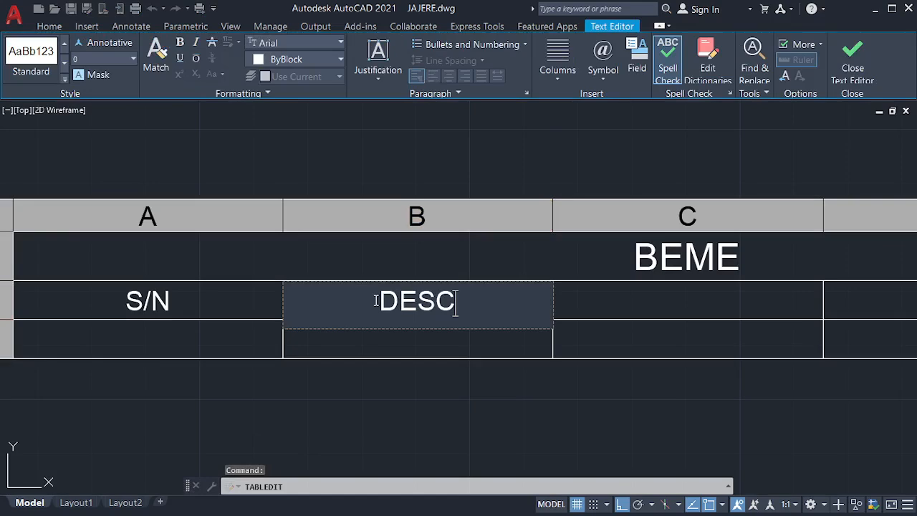
type("RIPTIONS")
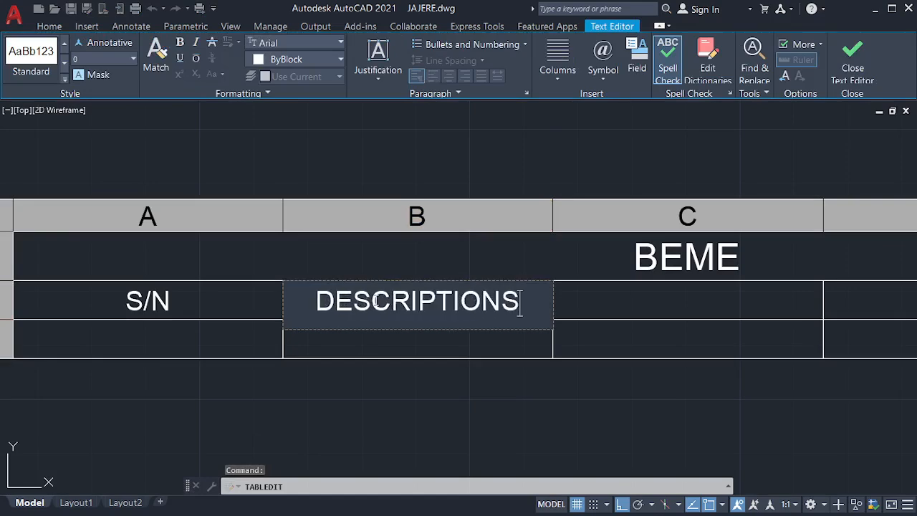
left_click(661, 294)
left_click(662, 294)
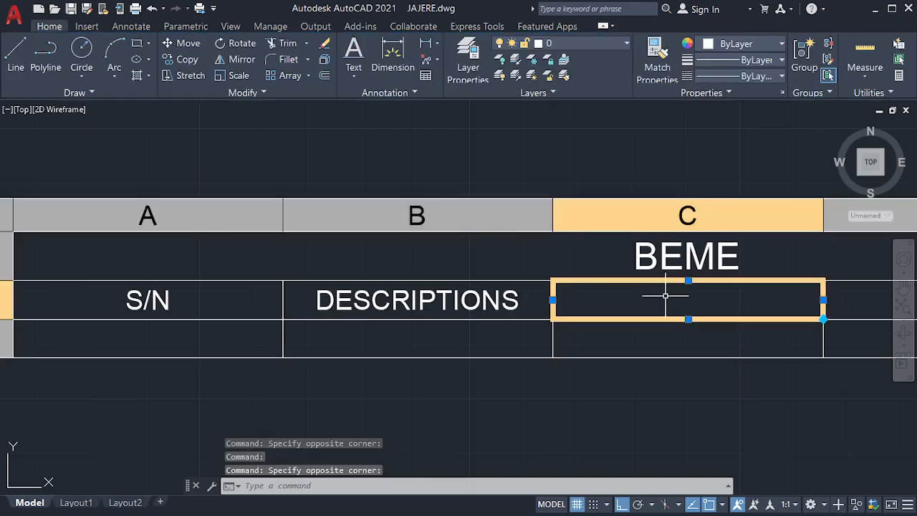
type("RATE")
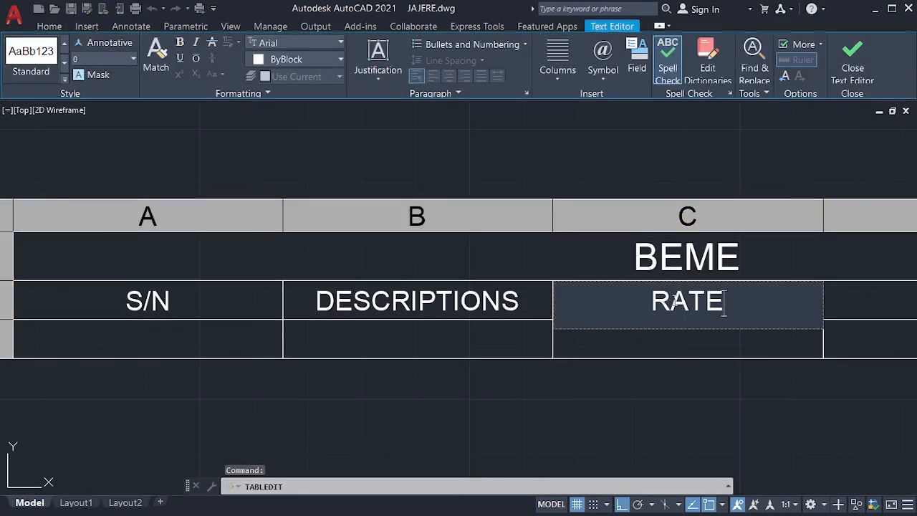
left_click(843, 301)
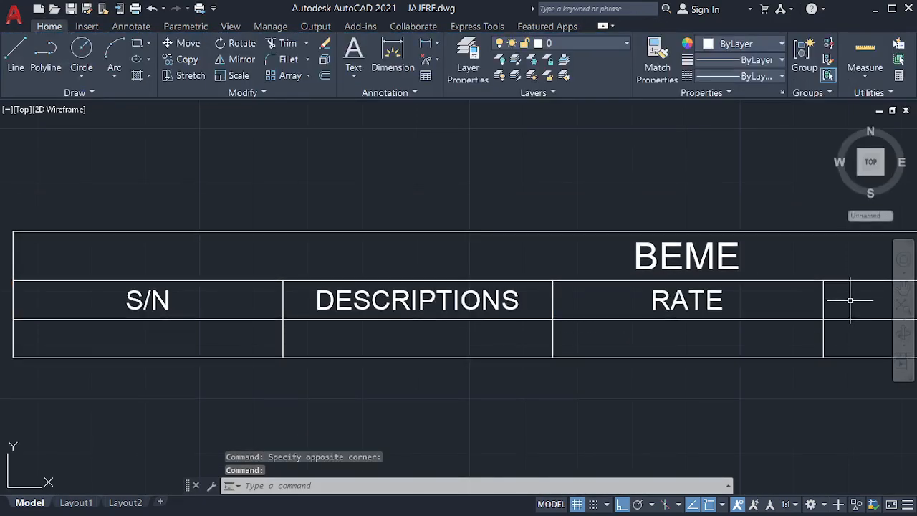
scroll(415, 290, "down", 3)
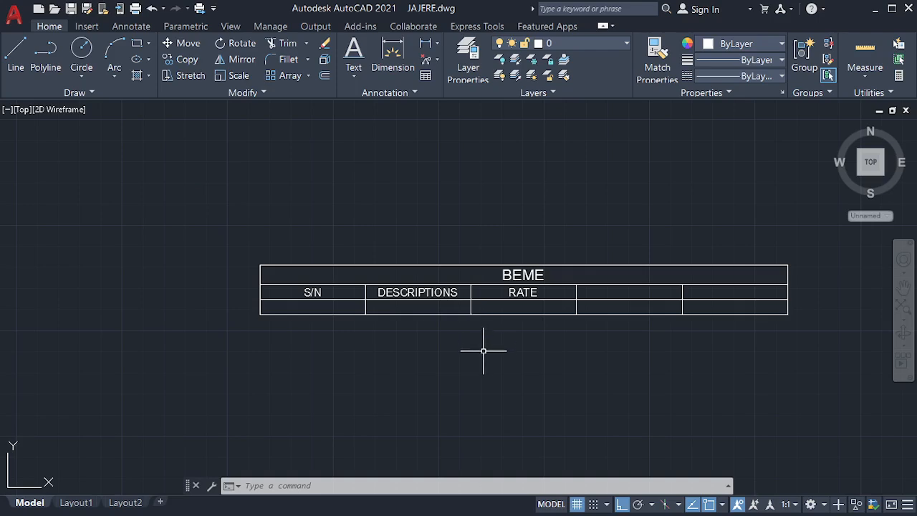
Step: Zoom out to view the whole drawing with the BEME table and shapes
scroll(366, 225, "down", 2)
scroll(375, 272, "down", 4)
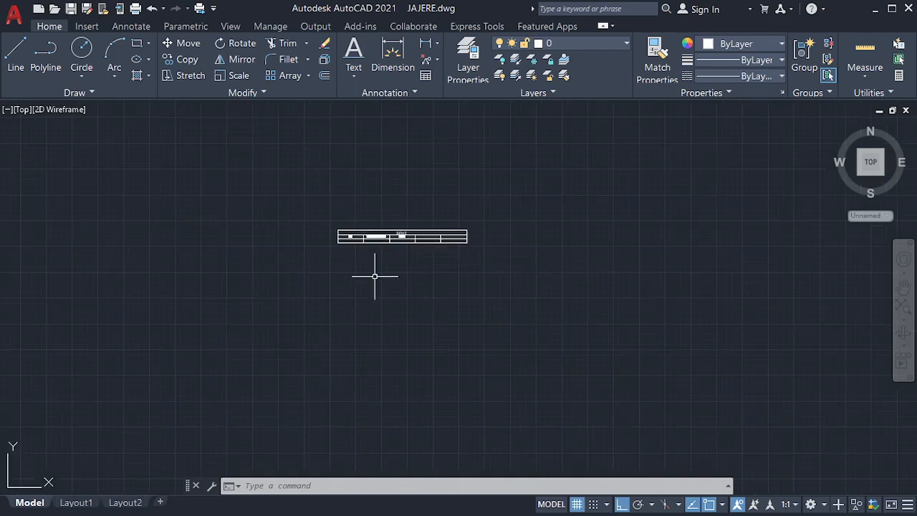
scroll(271, 184, "down", 2)
scroll(271, 184, "down", 1)
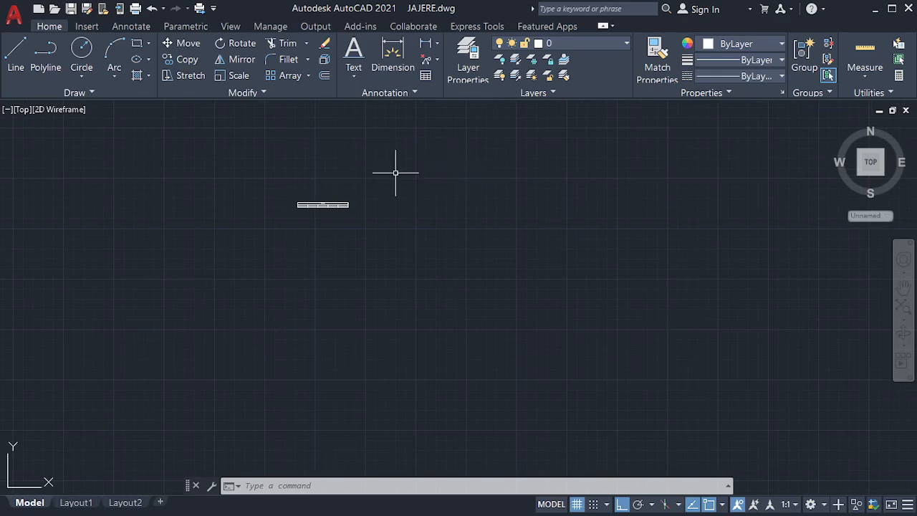
scroll(349, 195, "down", 4)
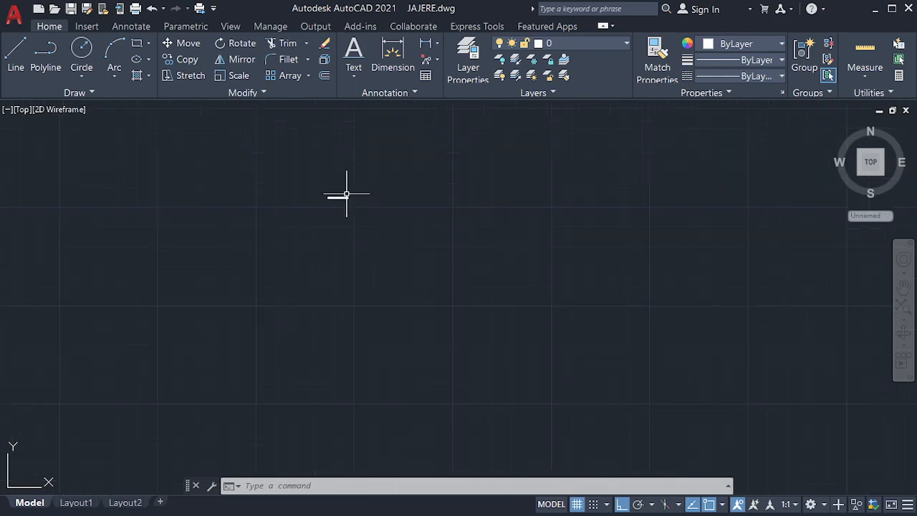
scroll(645, 437, "down", 2)
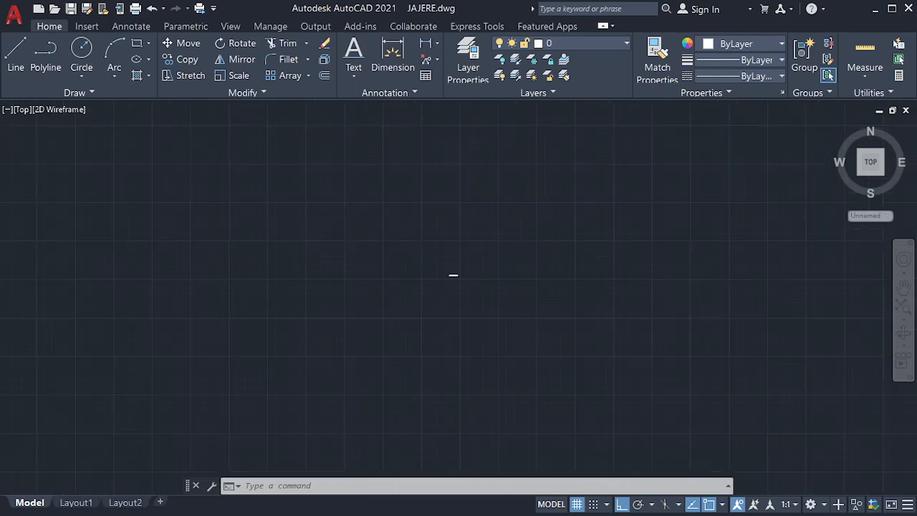
scroll(437, 250, "up", 5)
scroll(620, 425, "up", 6)
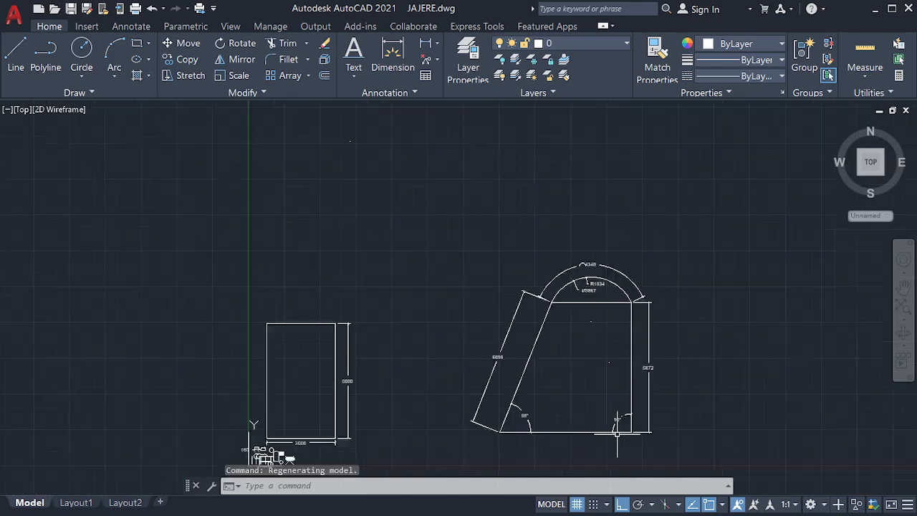
Step: Switch from AutoCAD to the OBS recording window via the taskbar
key("super")
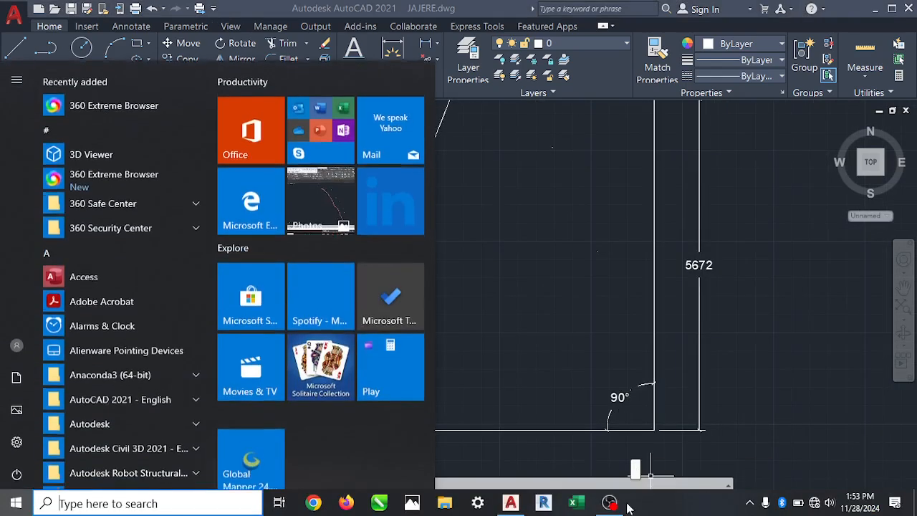
mouse_move(615, 501)
left_click(624, 472)
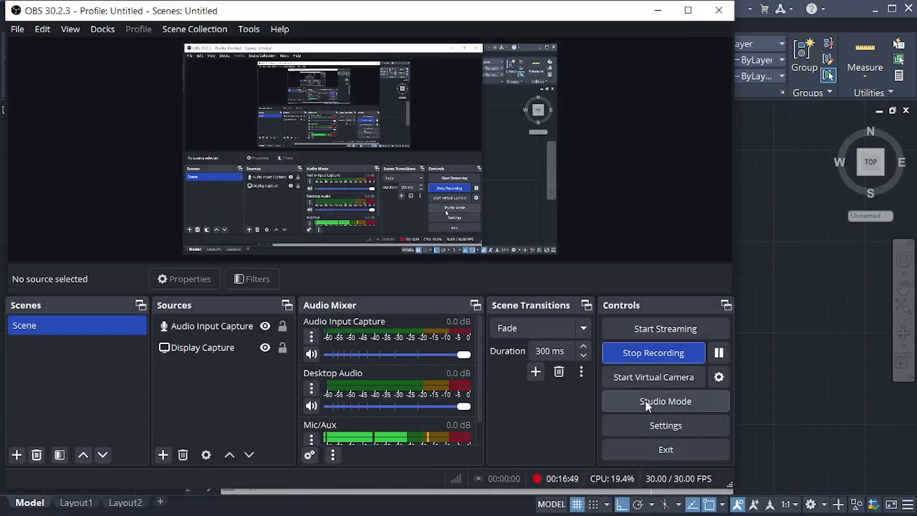